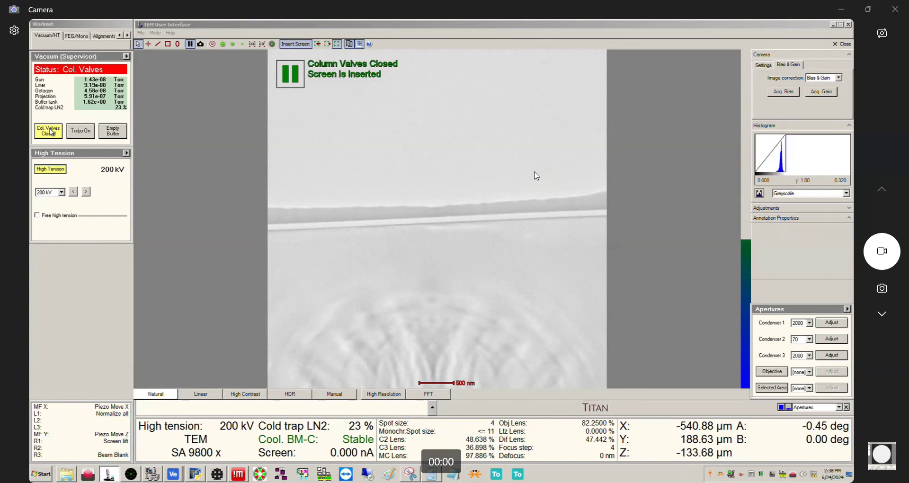
Step: Open the column valves, and check the 570 kx Ceta image in Velox before returning to the TEM User Interface
click(50, 131)
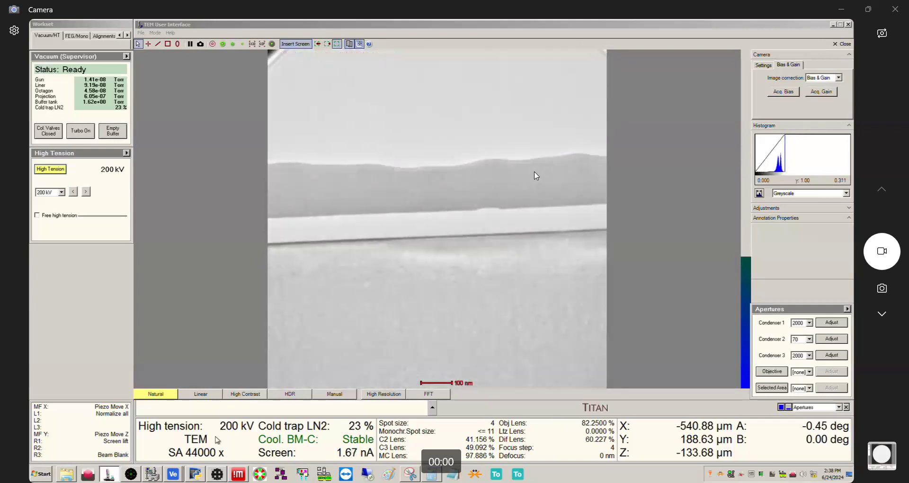
click(171, 451)
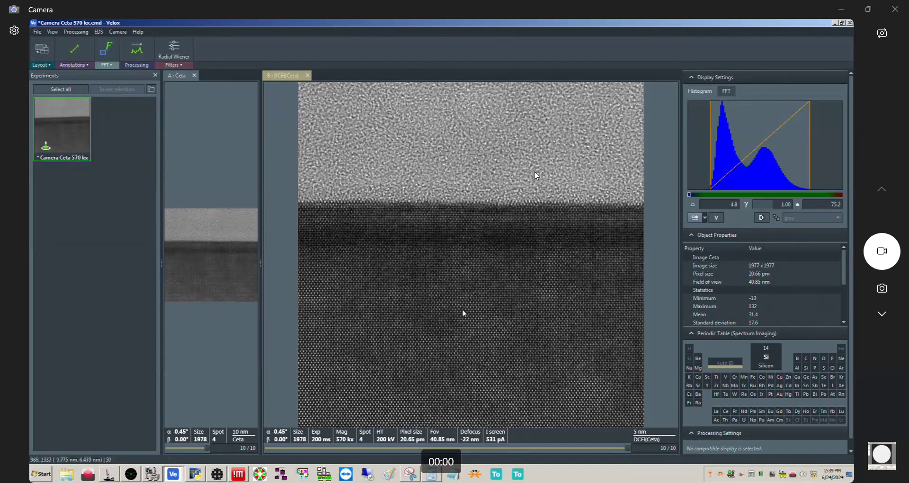
click(834, 22)
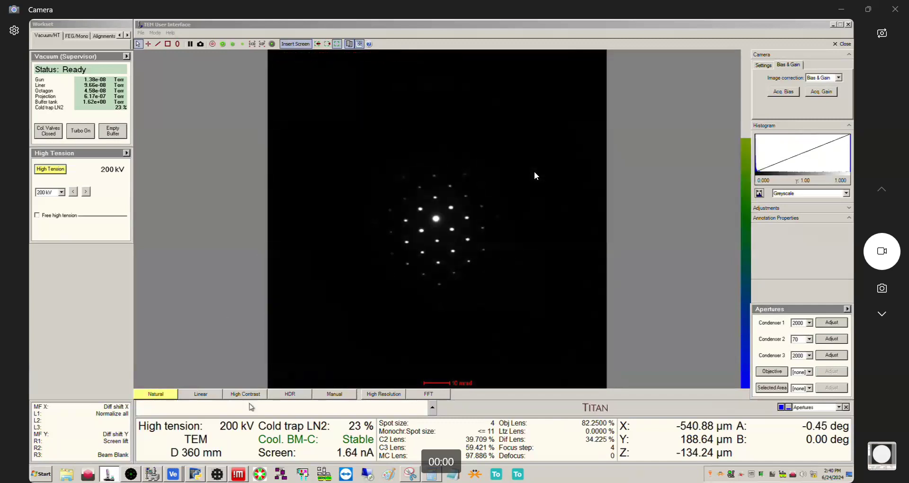
Step: Turn on the screen markings over the diffraction pattern, viewing it in HDR and returning to Natural contrast
click(289, 393)
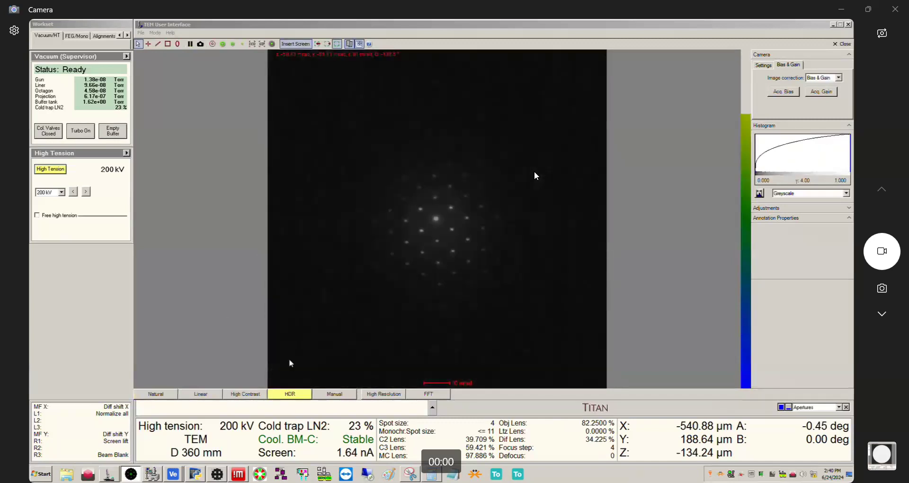
click(215, 45)
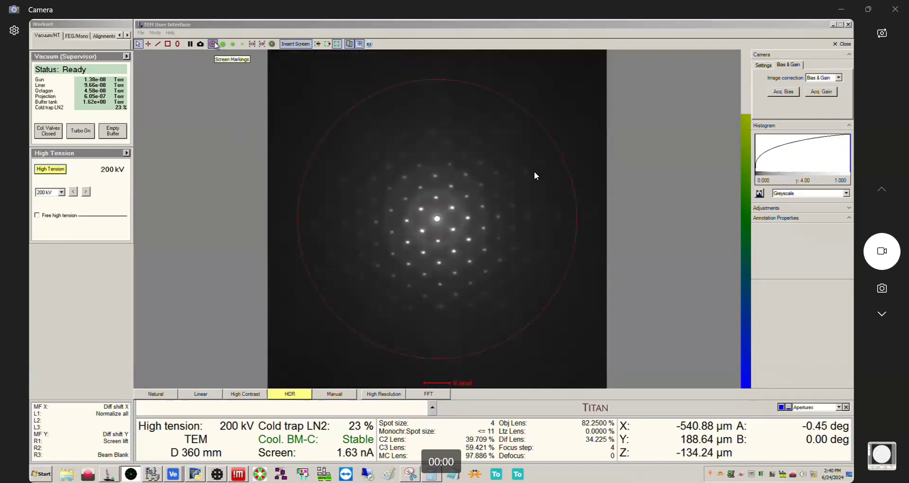
click(173, 393)
Step: Insert the 40 objective aperture and adjust its position around the central spot of the diffraction pattern
click(821, 411)
click(805, 226)
click(807, 372)
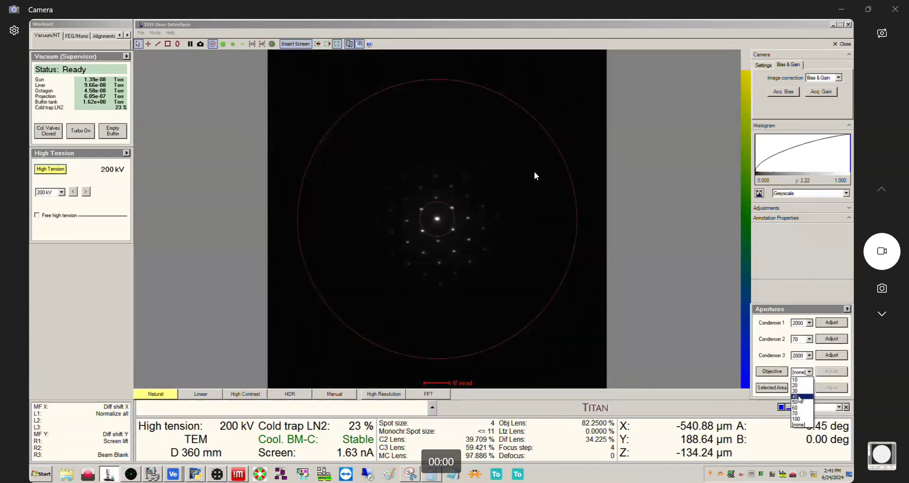
click(798, 396)
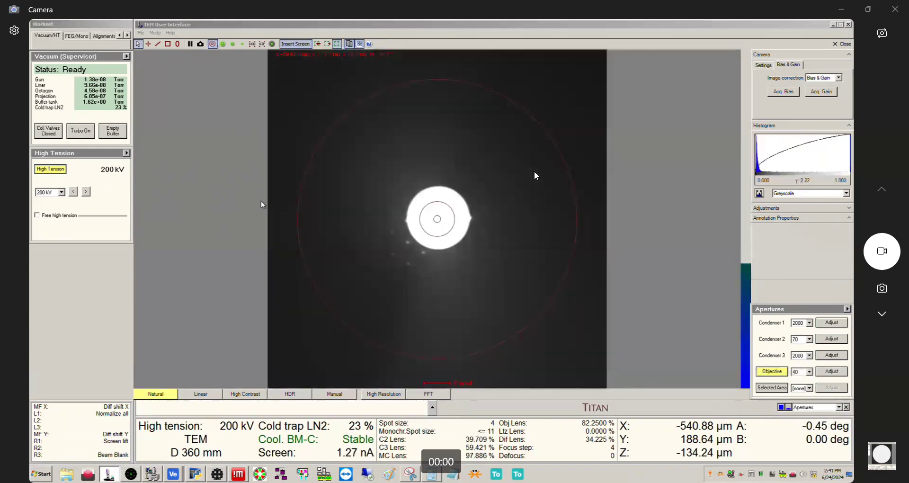
click(832, 372)
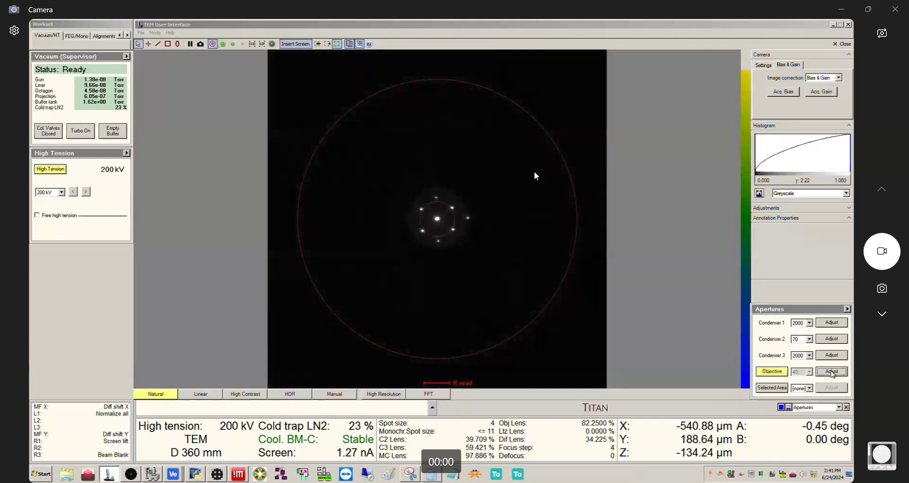
click(299, 395)
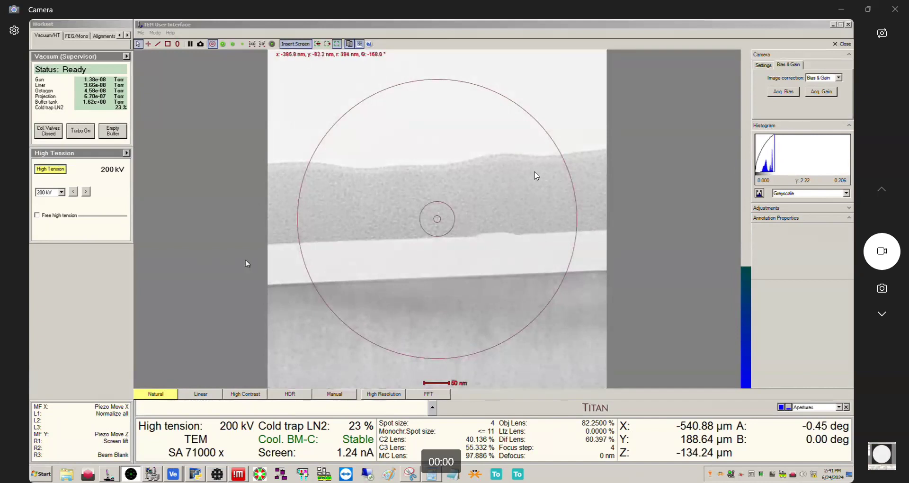
Step: Show the EFTEM/EELS page of the workset
click(127, 35)
click(127, 35)
click(128, 35)
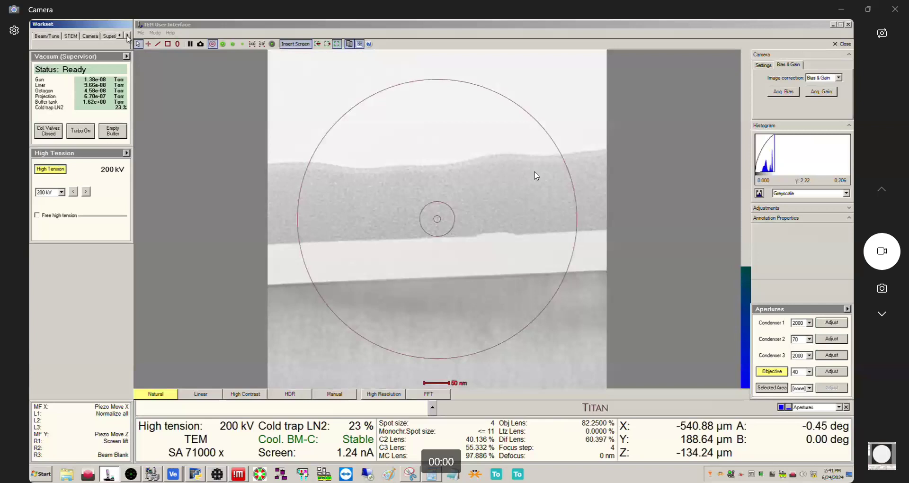
click(127, 35)
click(127, 35)
click(102, 35)
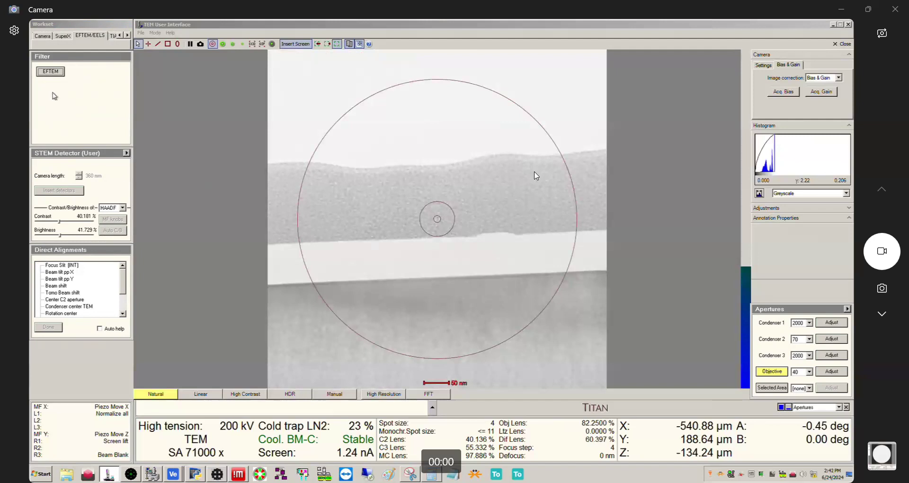
Step: Close the Apertures controls and display the System Status readout of the lenses and deflectors
click(846, 407)
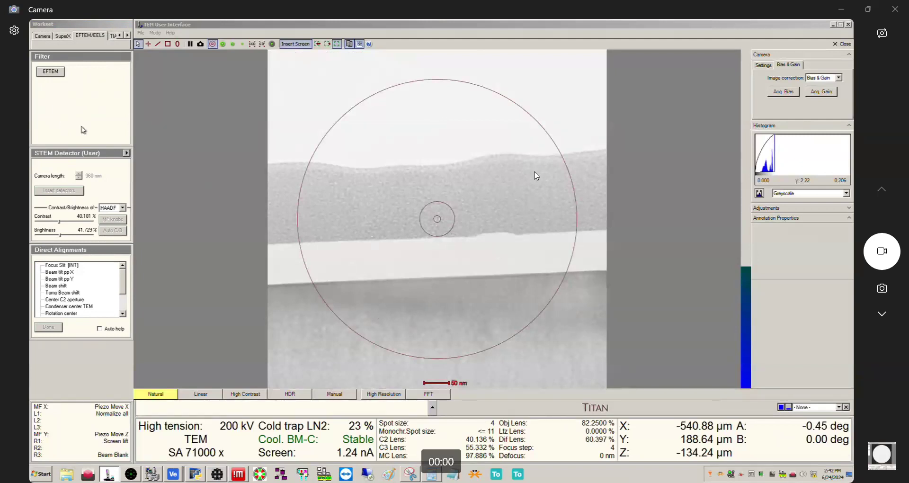
click(807, 409)
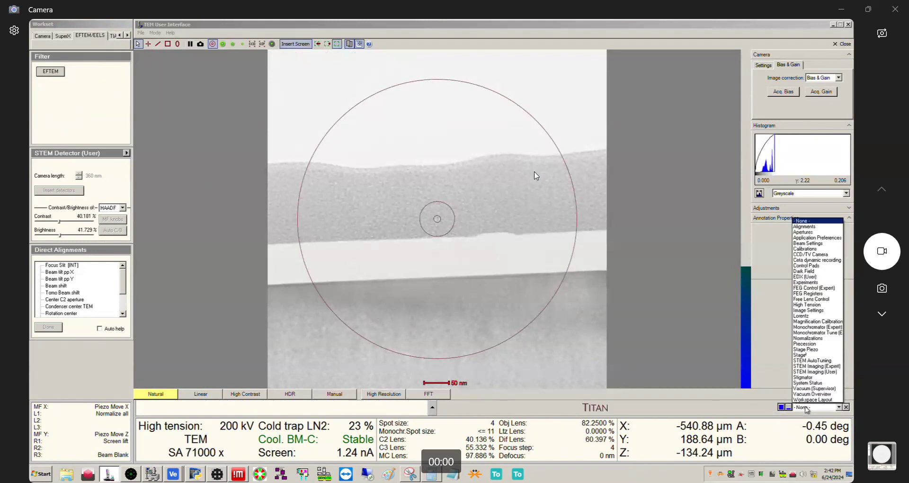
click(809, 383)
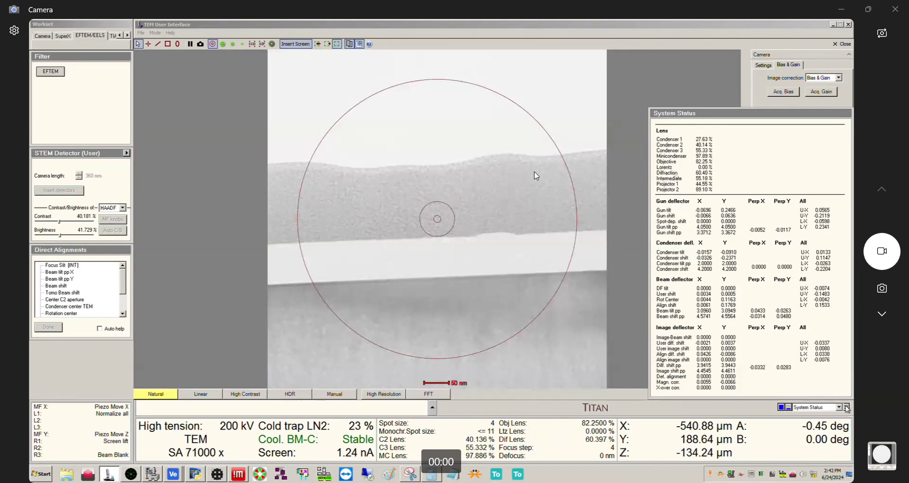
click(846, 408)
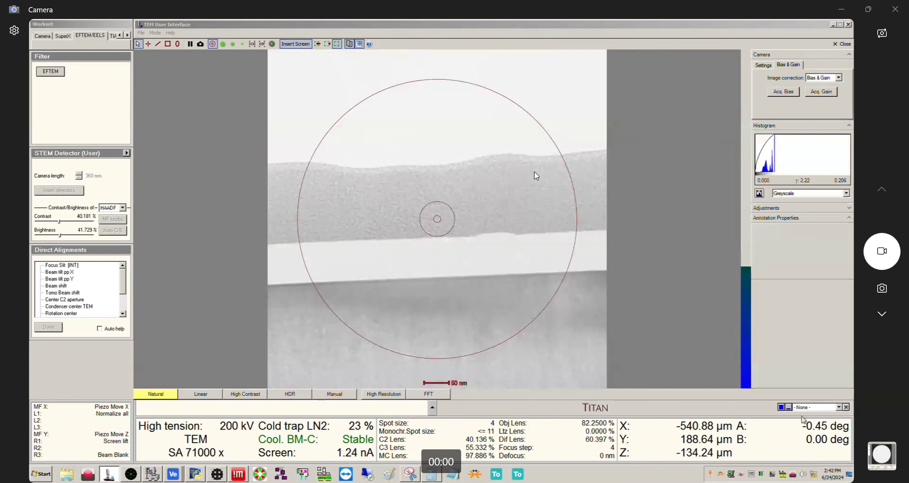
click(807, 408)
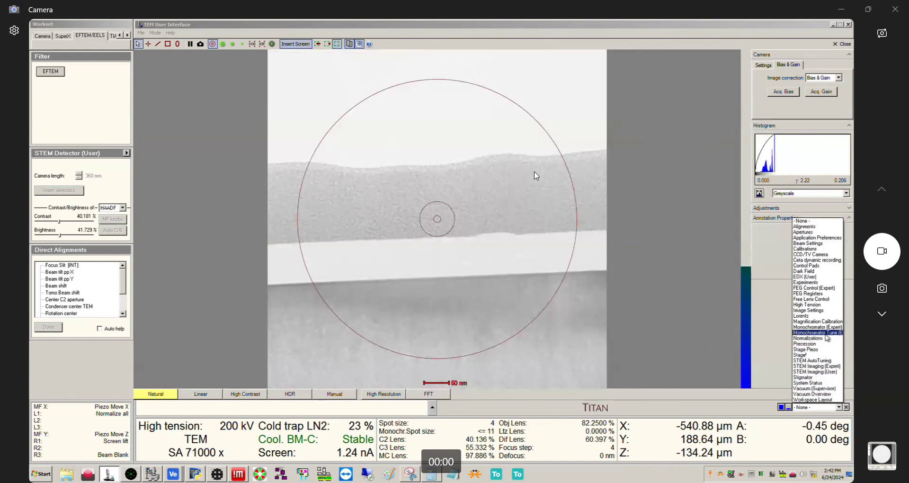
click(811, 382)
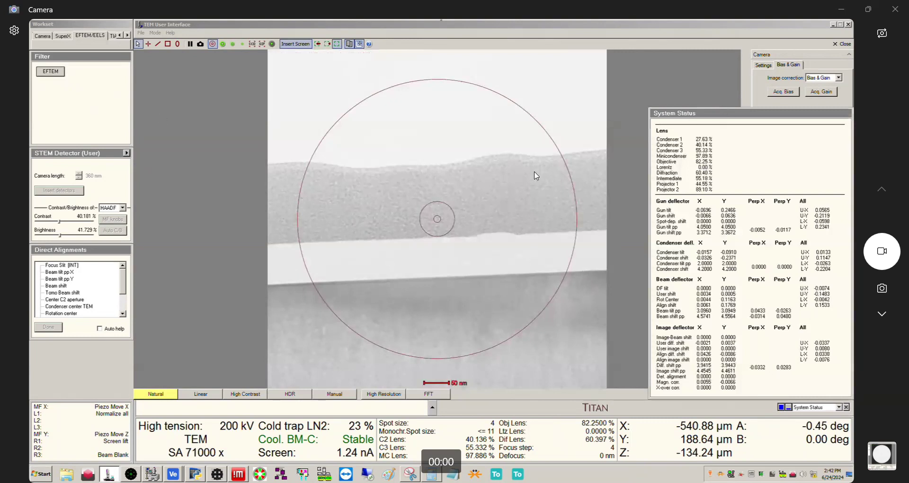
Step: Switch EFTEM on and off to compare the lens values, leaving EFTEM mode on
click(54, 71)
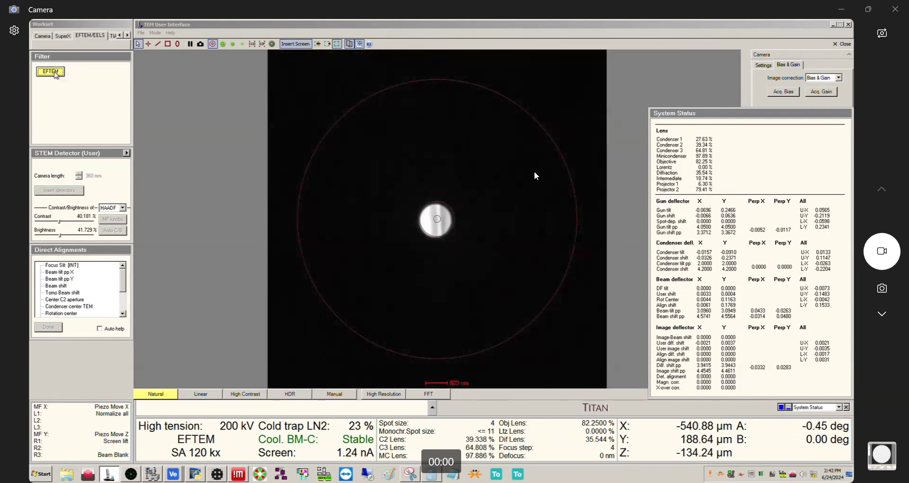
click(55, 73)
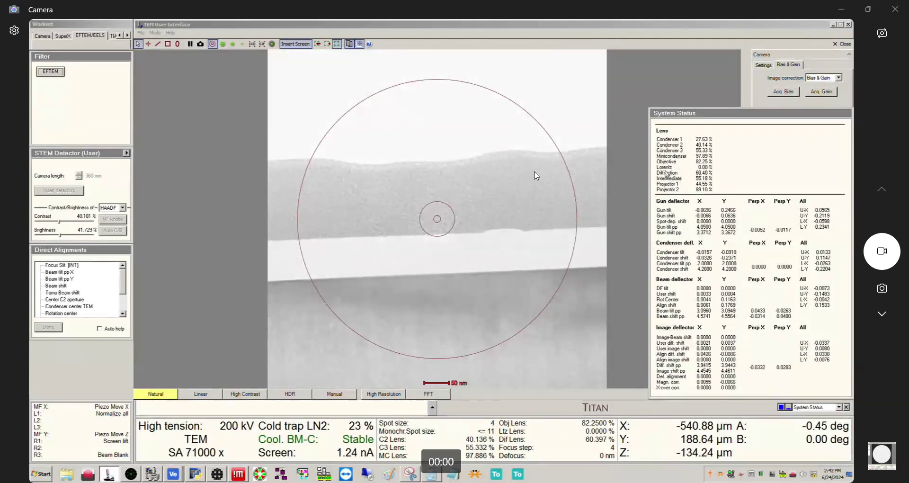
click(51, 72)
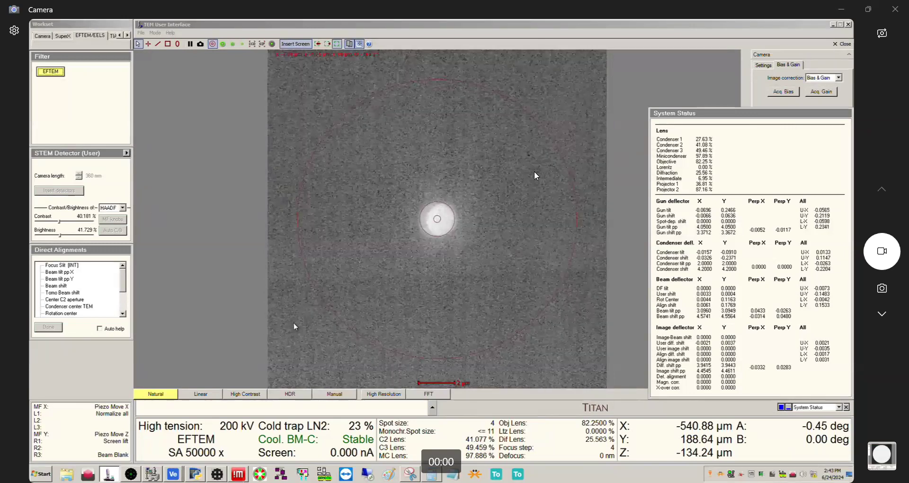
Step: Enable the High Resolution view of the beam in EFTEM mode and close the System Status readout
click(388, 393)
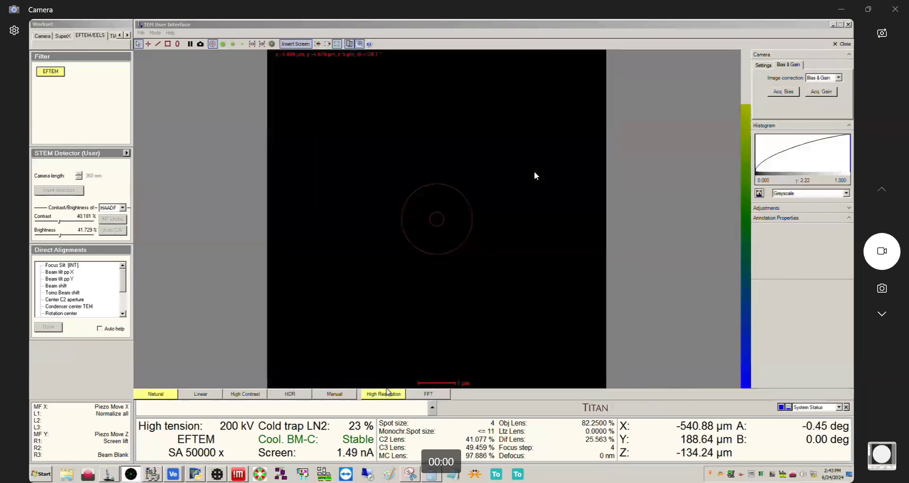
click(838, 407)
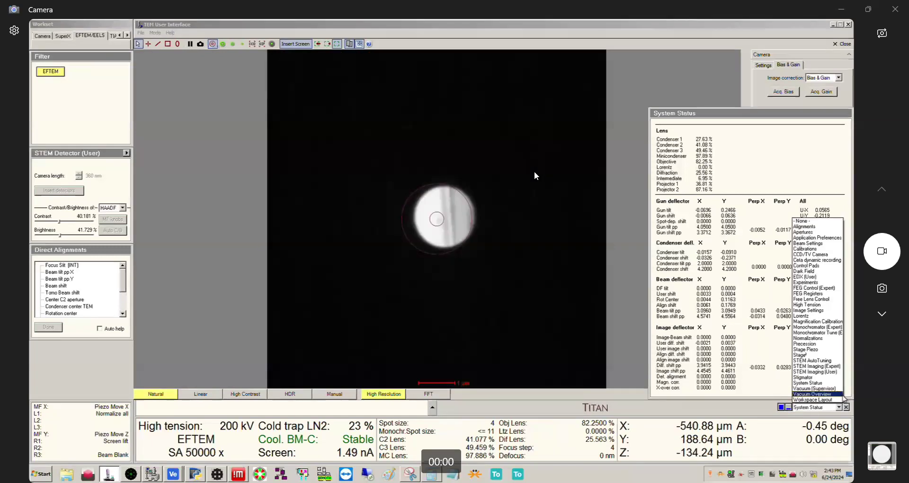
click(458, 297)
click(847, 407)
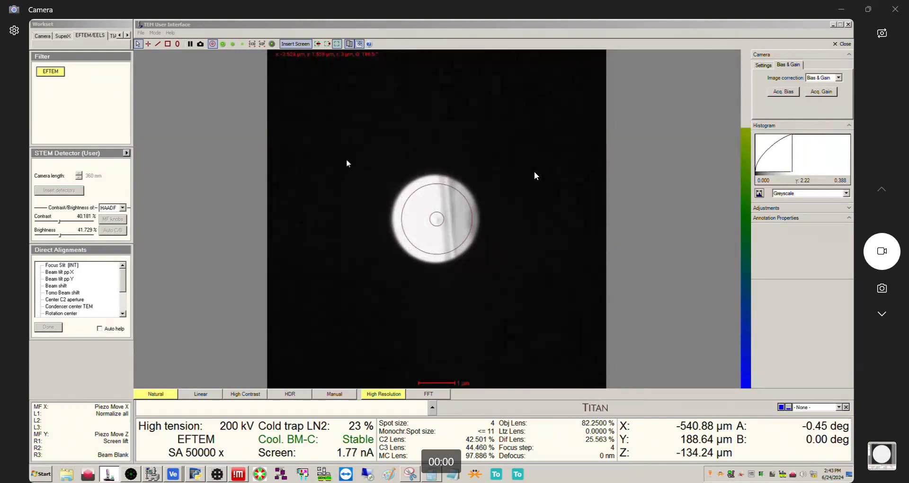
click(261, 44)
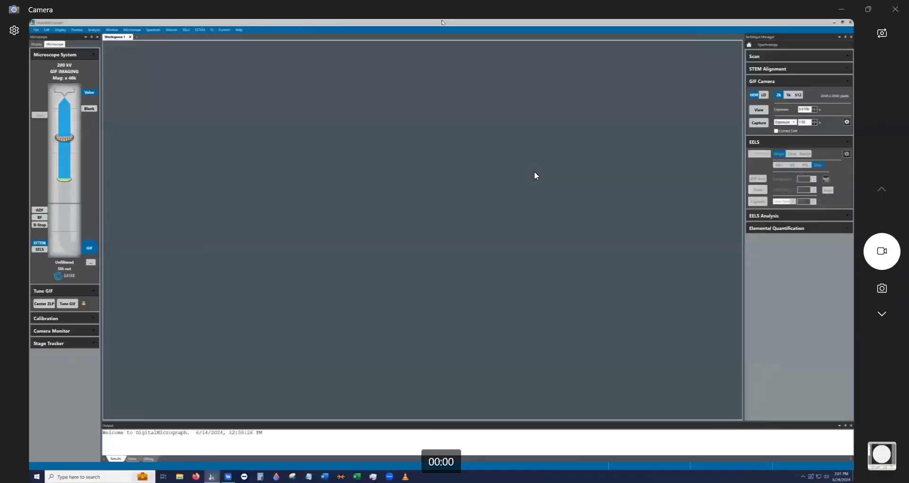
Step: In DigitalMicrograph, run Tune GIF on the unfiltered image, accepting the illumination notice and dismissing the completion message
double_click(442, 23)
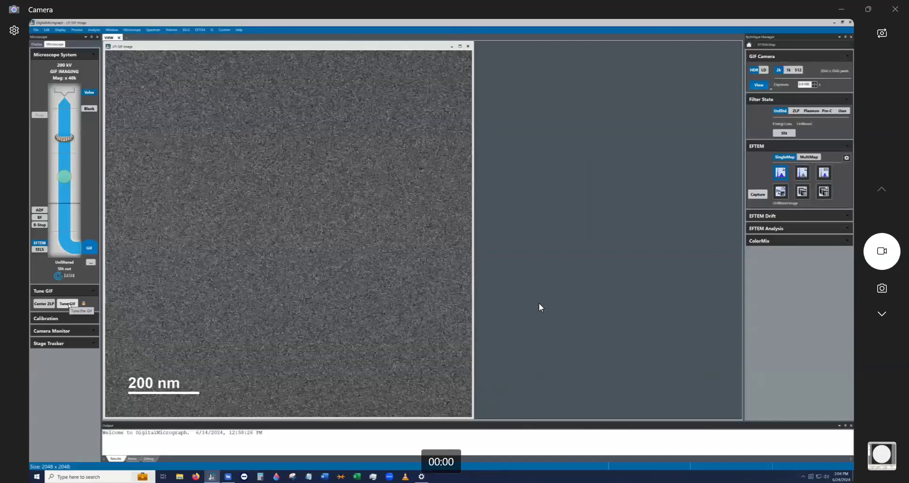
click(68, 304)
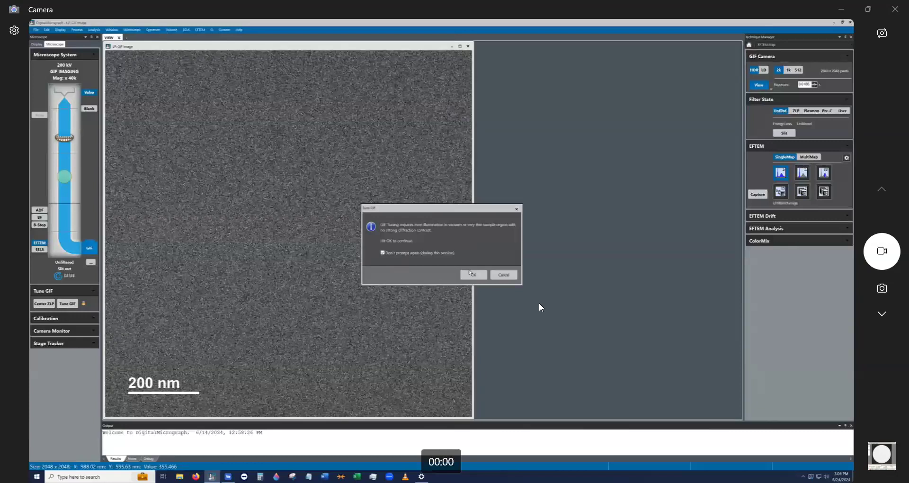
click(474, 275)
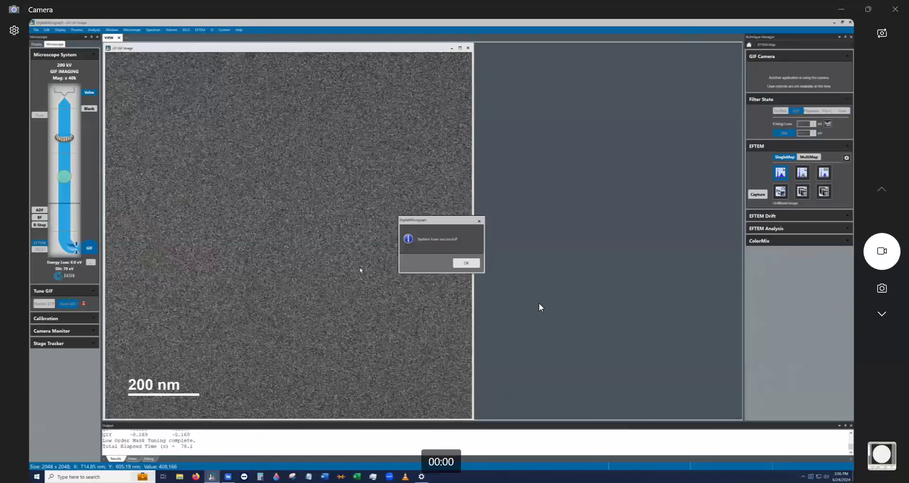
click(466, 264)
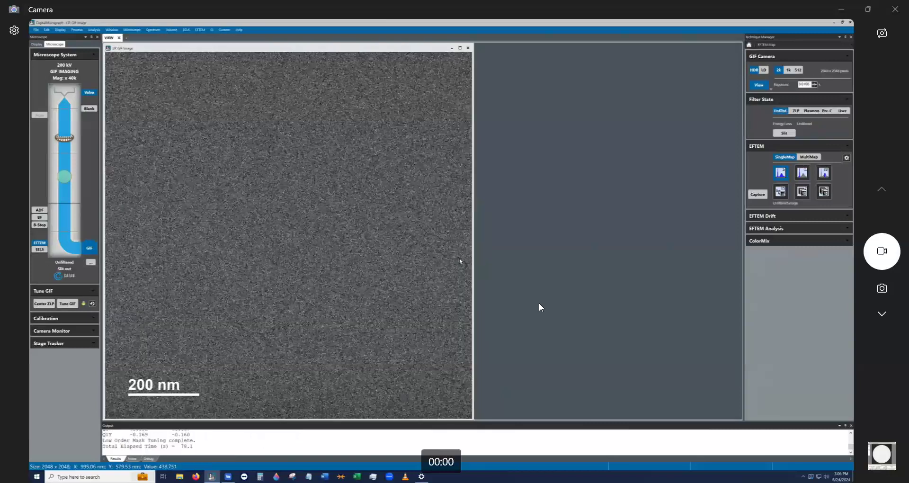
Step: Check and stop the live GIF camera view, and switch DigitalMicrograph to Power User mode
click(758, 85)
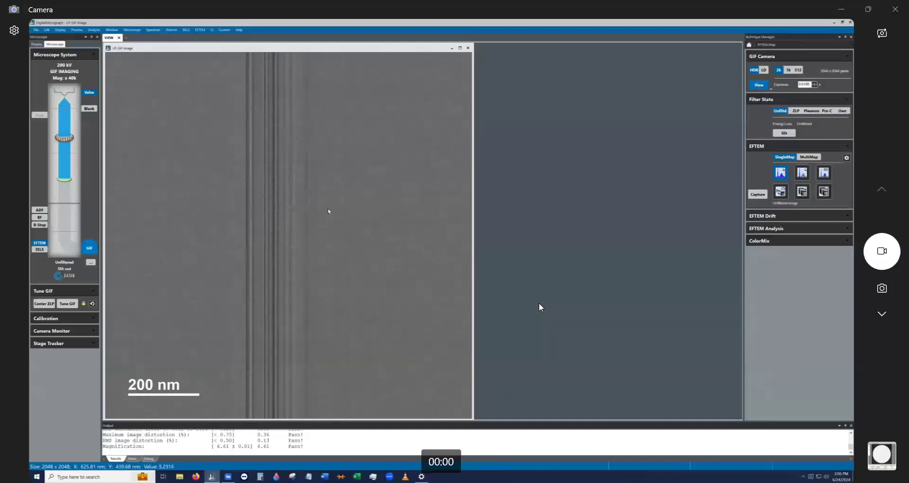
click(760, 85)
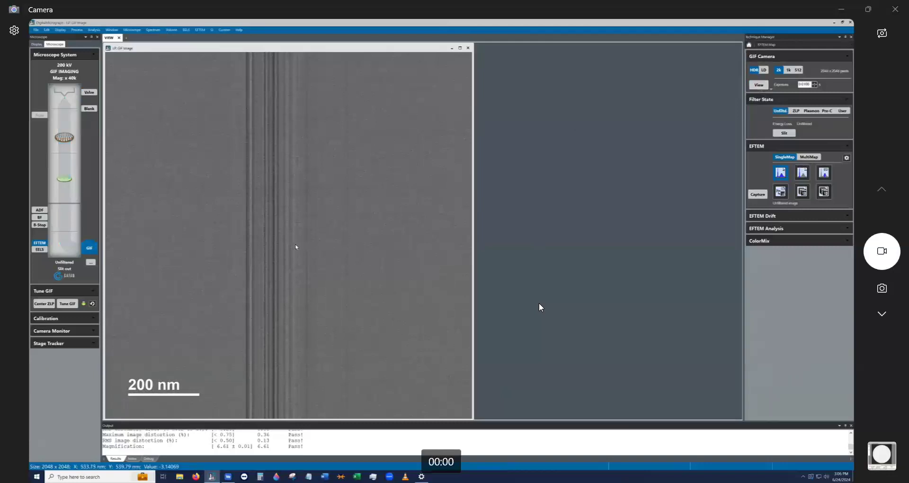
click(239, 30)
mouse_move(284, 48)
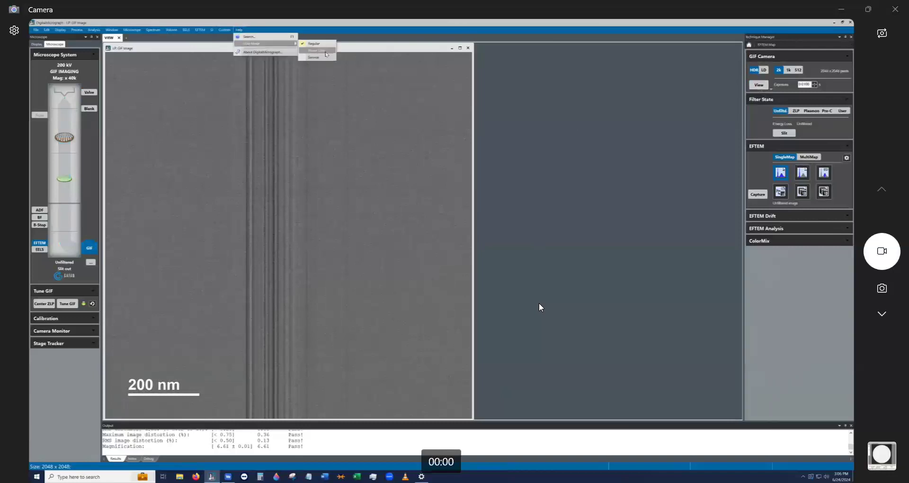
click(316, 50)
Step: Prepare a new dark reference for the GIF camera, confirming the beam-off notice and the overwriting of existing dark images
click(240, 30)
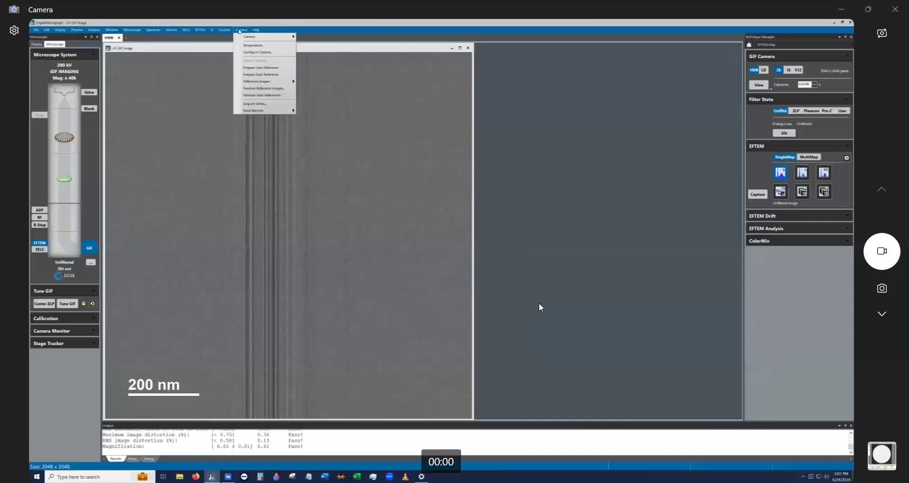
click(265, 74)
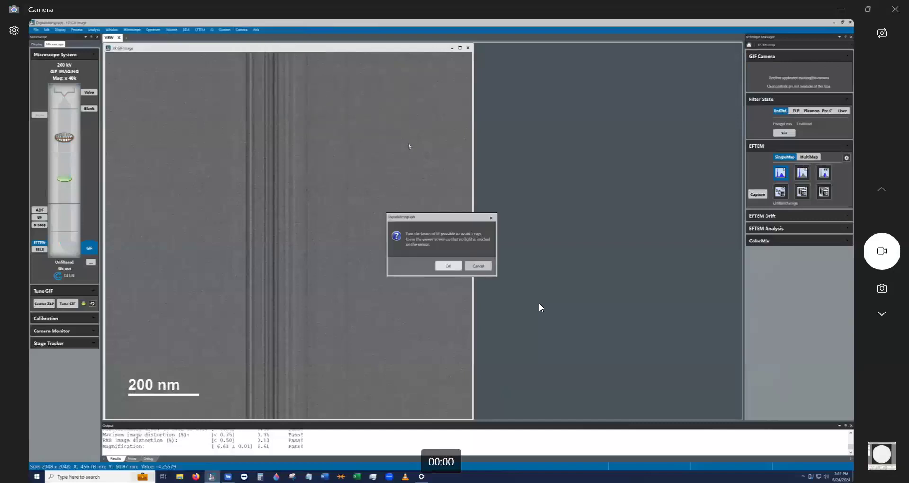
click(448, 266)
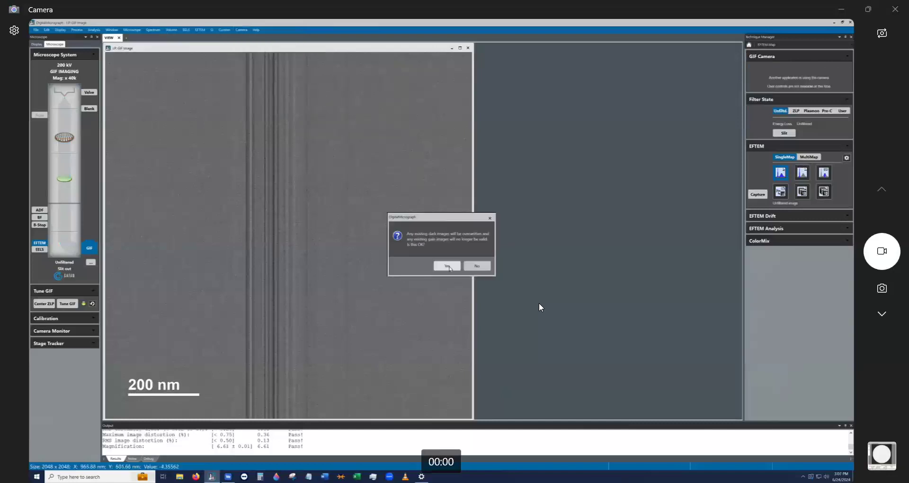
click(447, 265)
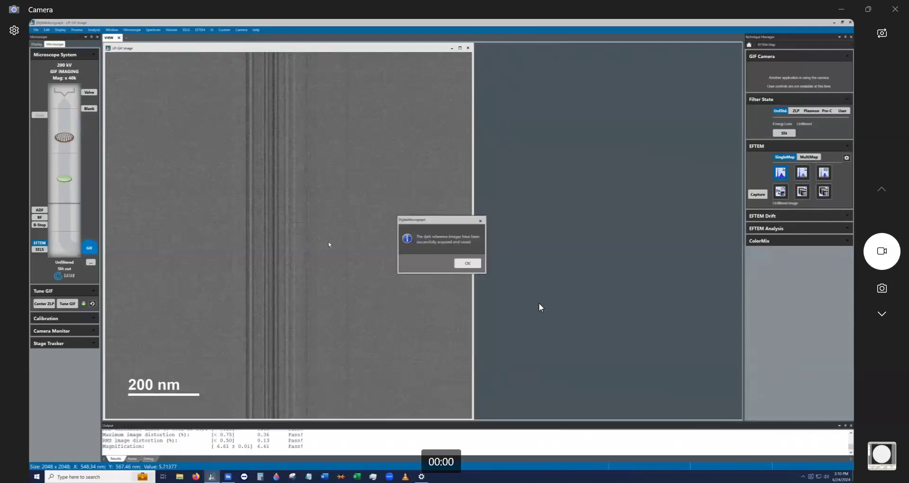
Step: Prepare a gain reference for the GIF camera from the live view, confirming the illumination notice and the kV it applies to
click(459, 263)
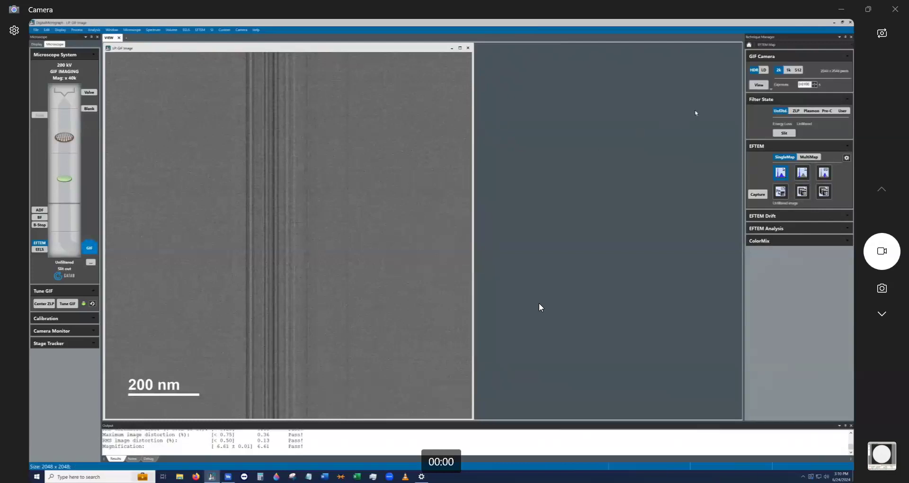
click(759, 84)
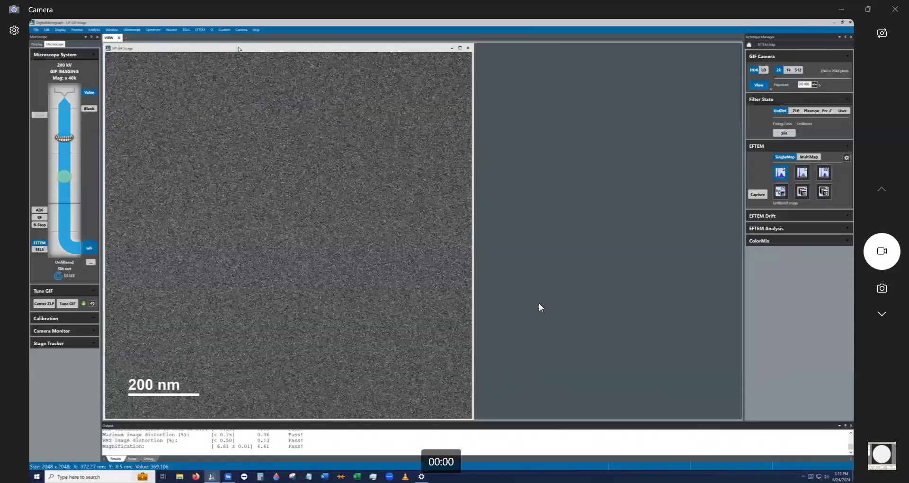
click(246, 30)
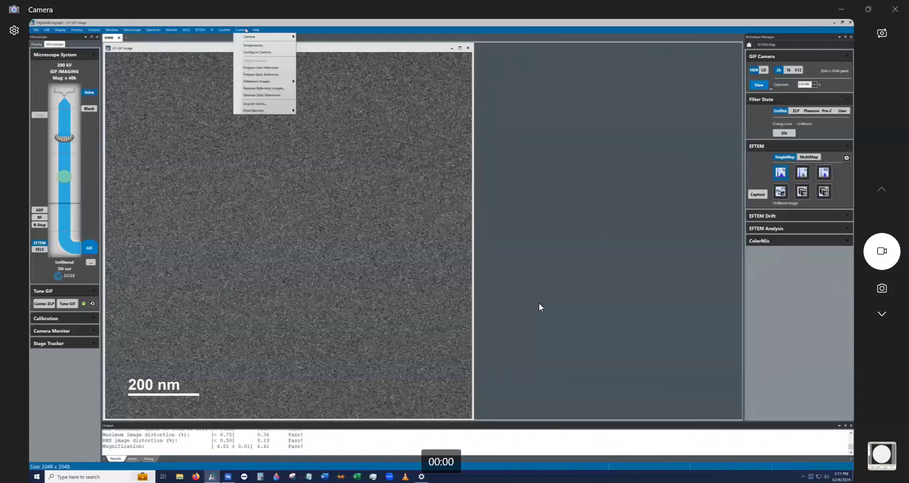
click(264, 67)
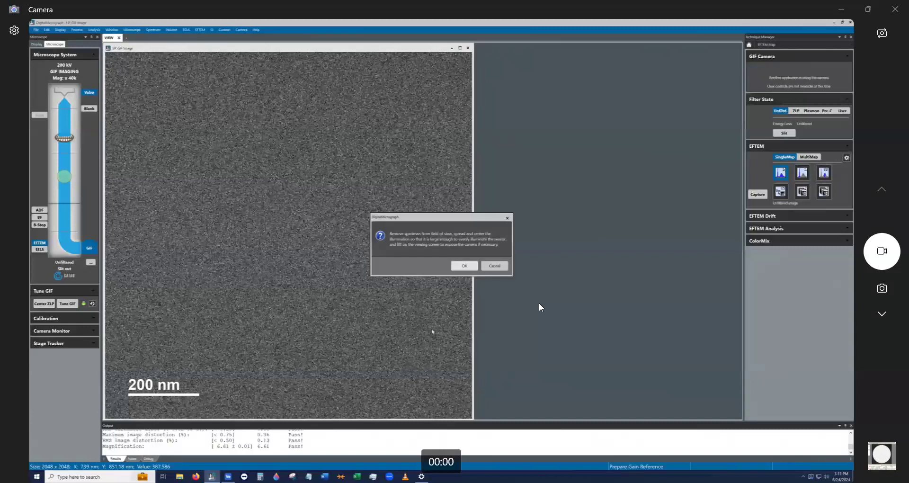
click(464, 264)
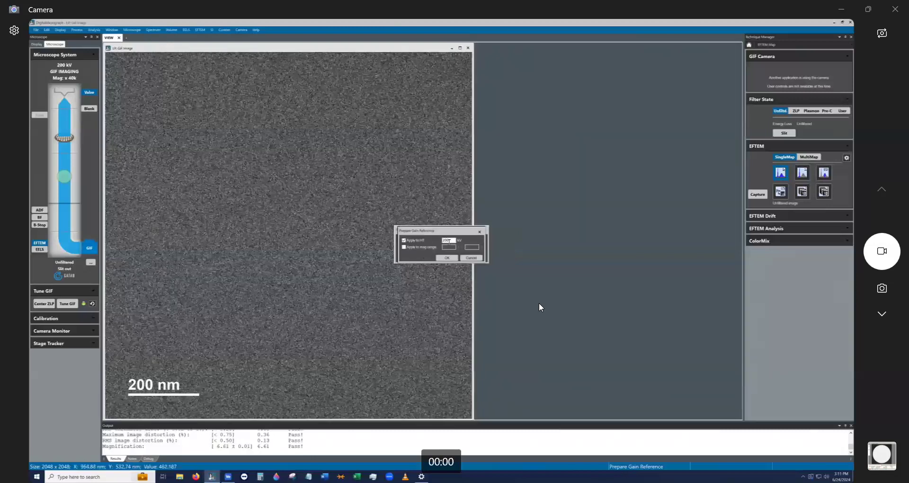
click(446, 258)
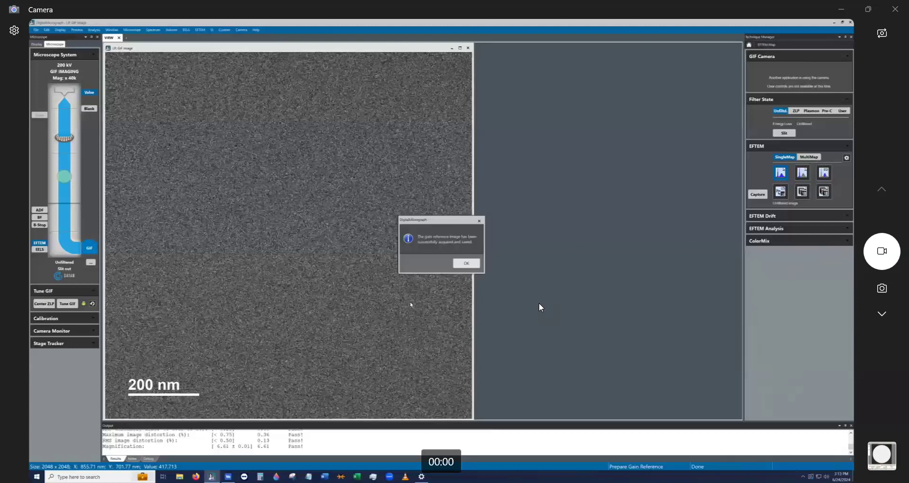
click(466, 263)
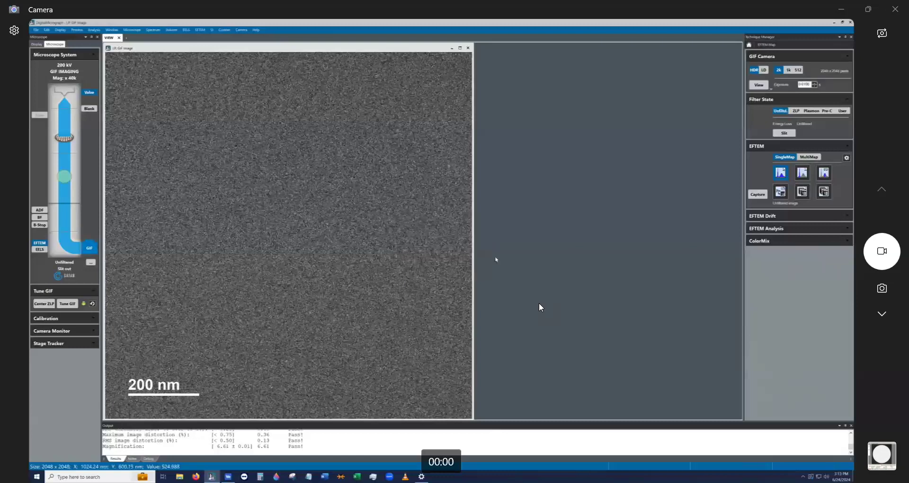
Step: Restart the live GIF camera view and adjust its exposure time
click(759, 84)
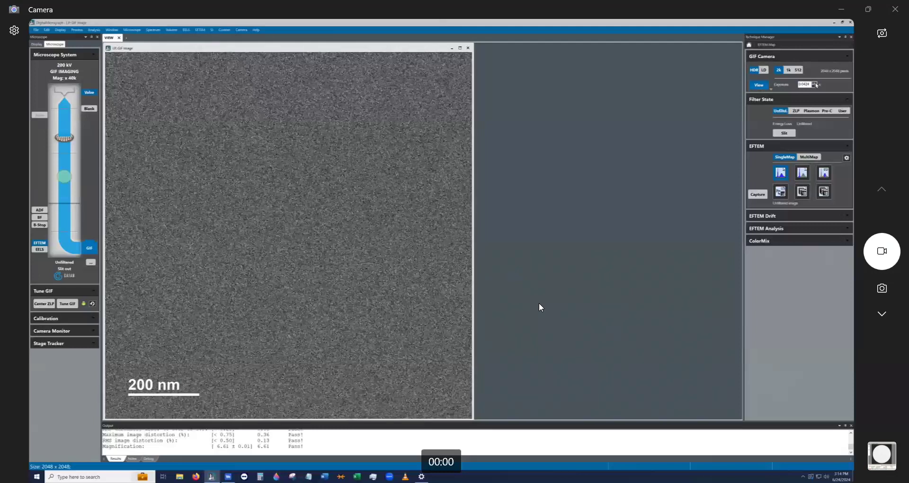
click(815, 83)
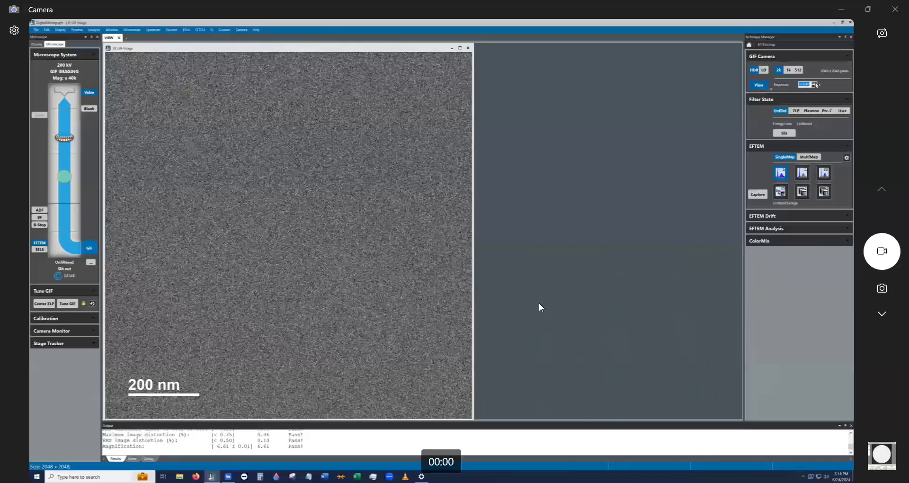
click(304, 180)
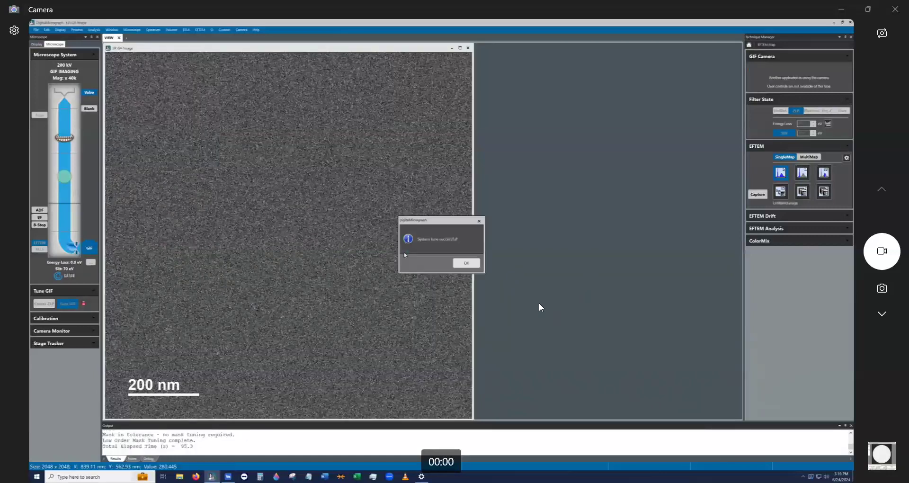
Step: Dismiss the GIF tuning message, resume the live camera view and adjust the energy slit width for the zero-loss filter
click(467, 266)
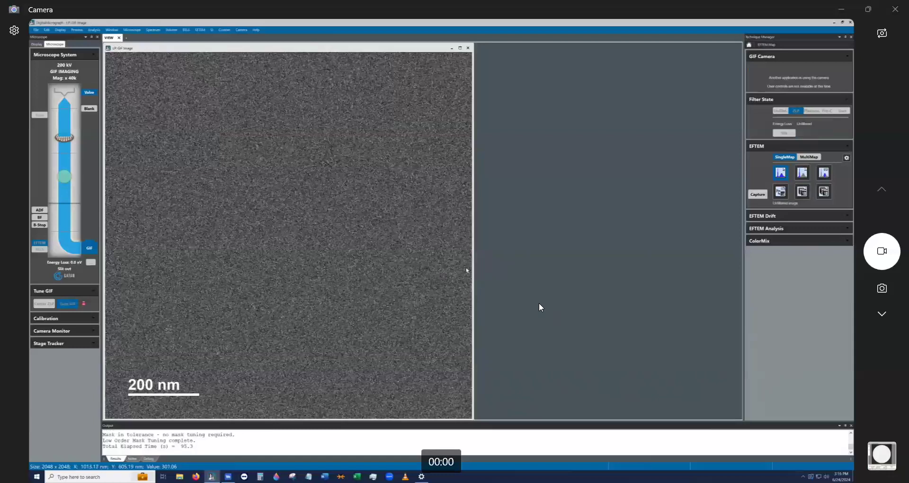
click(765, 86)
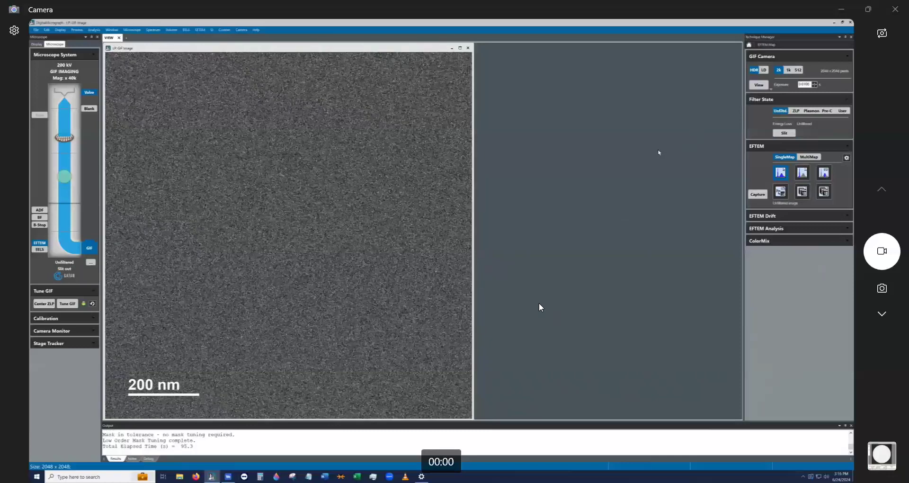
click(766, 86)
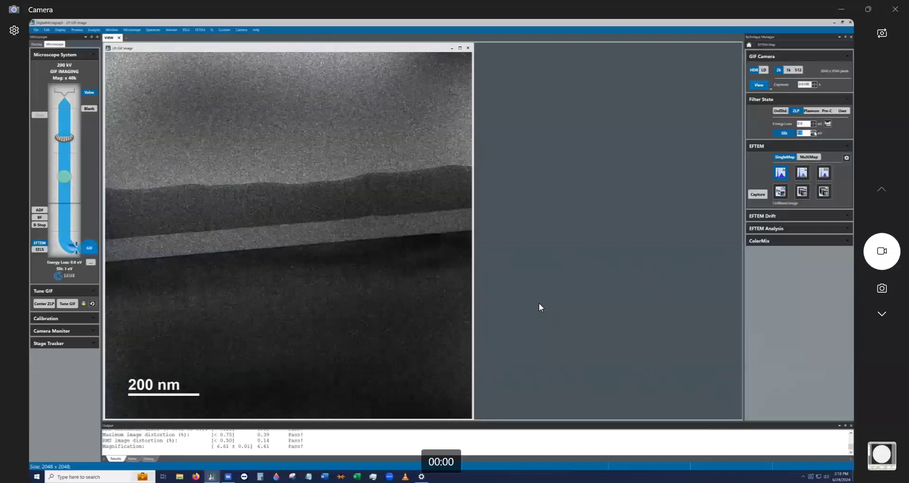
click(814, 132)
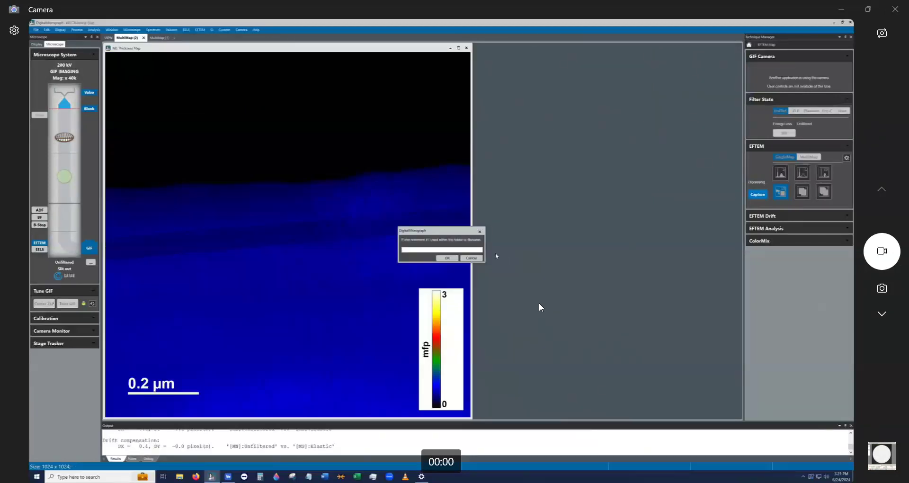
Step: Skip the comment for the captured thickness map and minimize the map to reach the unfiltered image
click(471, 258)
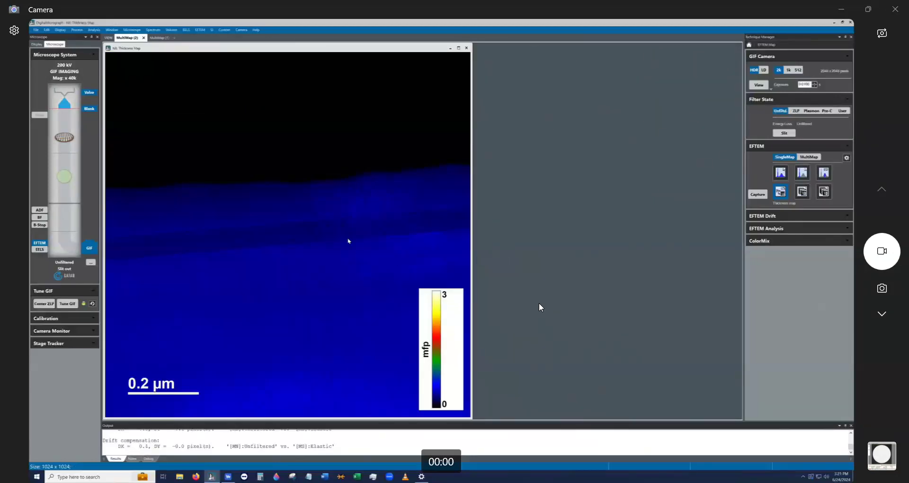
double_click(308, 230)
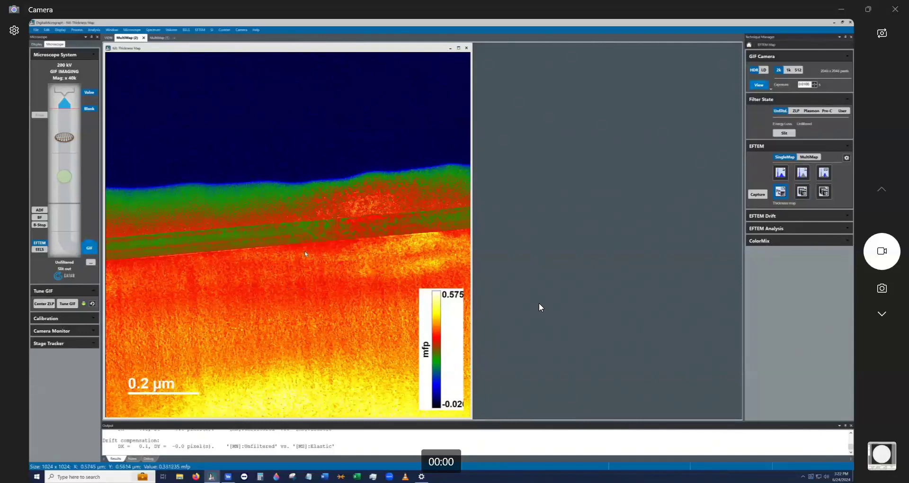
click(450, 48)
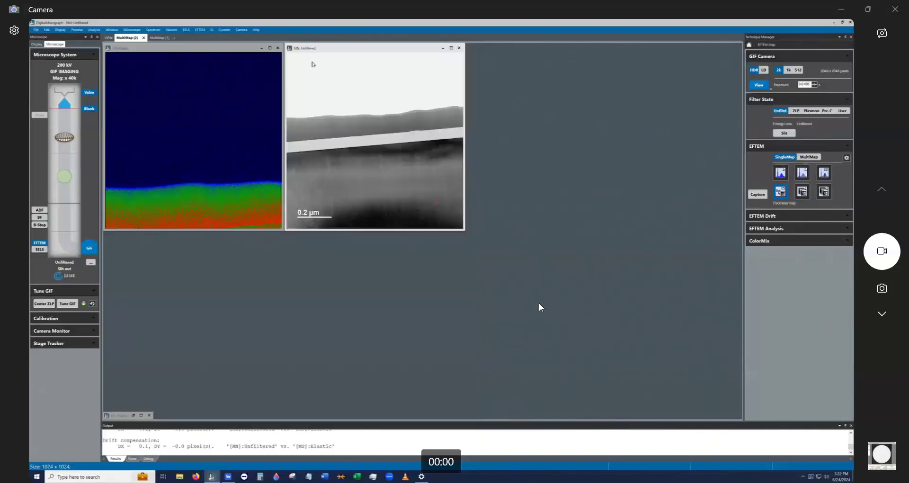
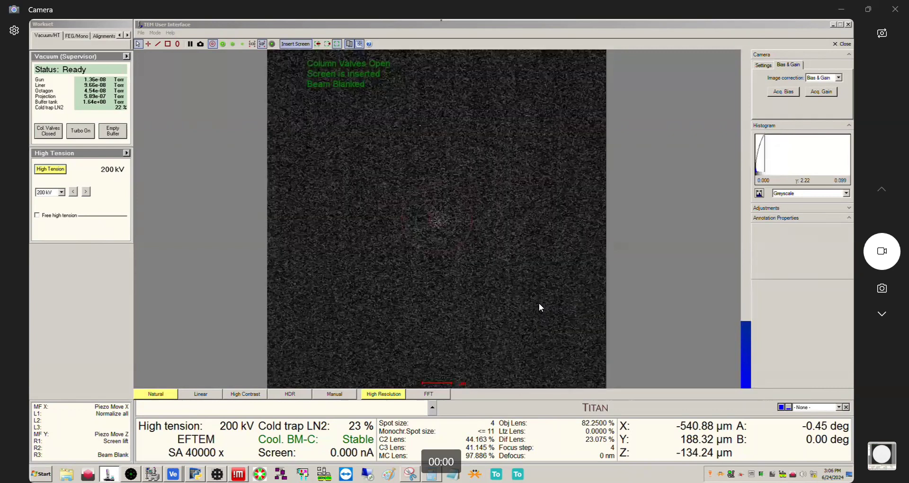
Step: In the TEM User Interface, switch off EFTEM mode and unblank the beam
click(127, 35)
click(127, 36)
click(127, 36)
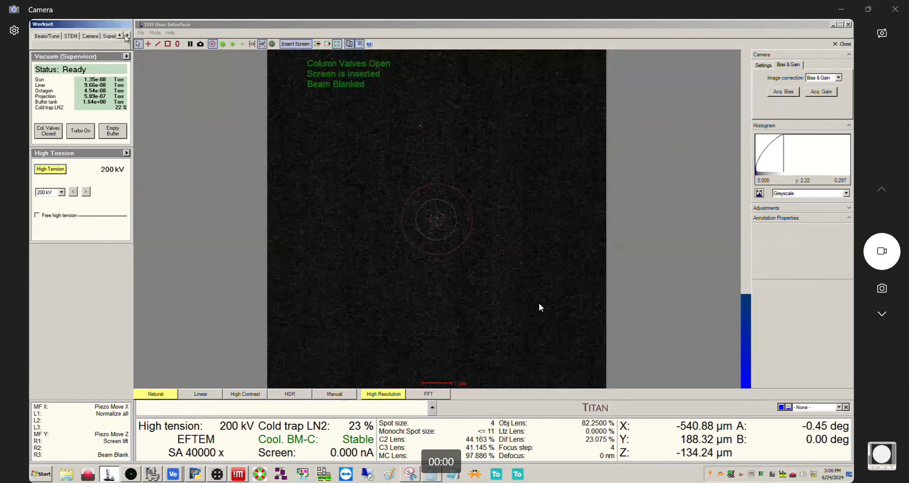
click(111, 35)
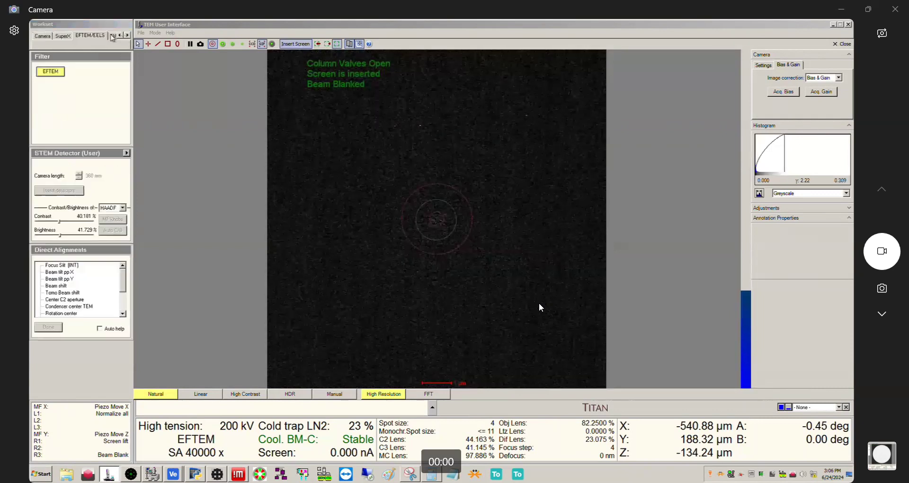
click(51, 71)
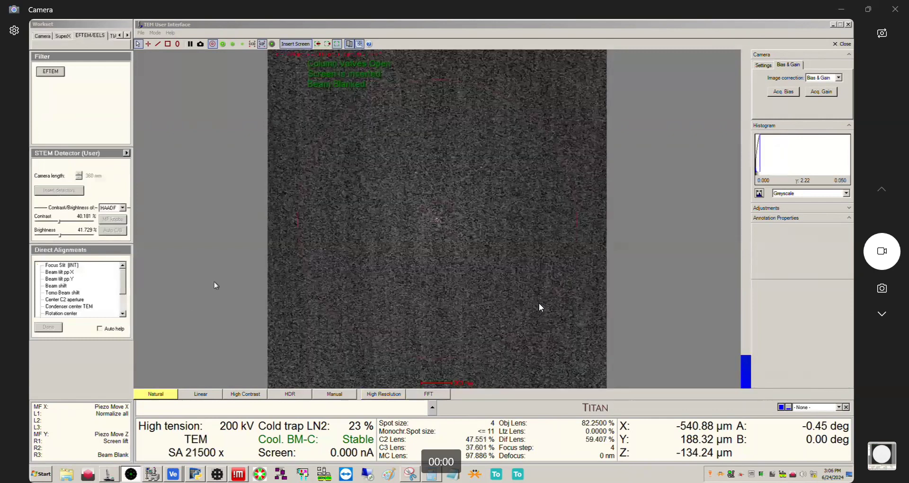
click(98, 456)
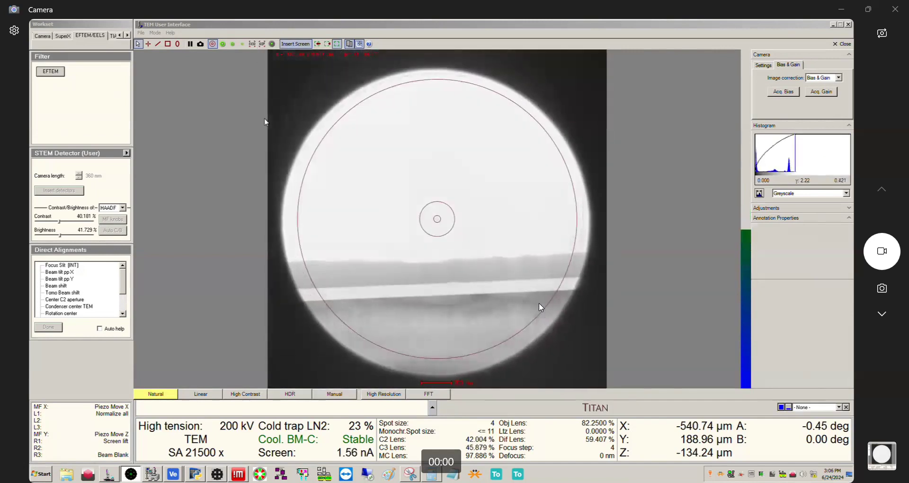
Step: Tune the monochromator, bringing the focus to about 40.16 and the shift to x -0.01052 and y 0.07136, and release both controls
click(121, 36)
click(120, 35)
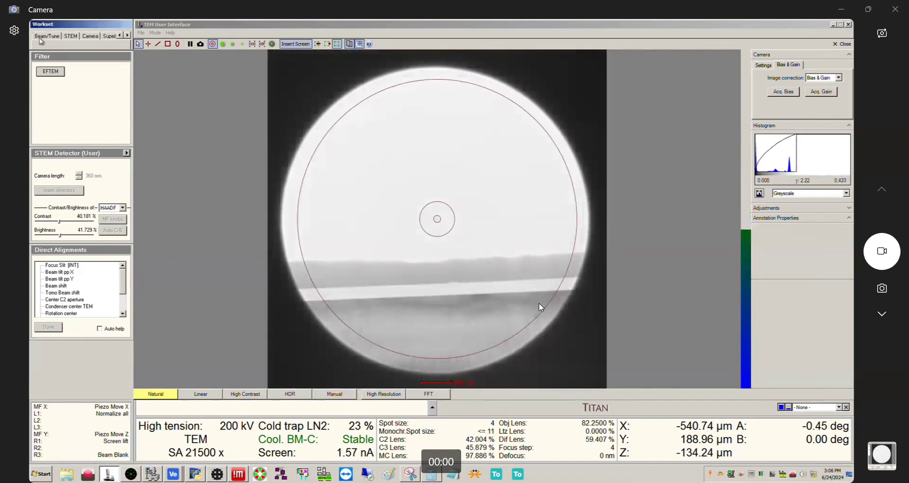
click(119, 36)
click(119, 35)
click(119, 36)
click(120, 35)
click(78, 36)
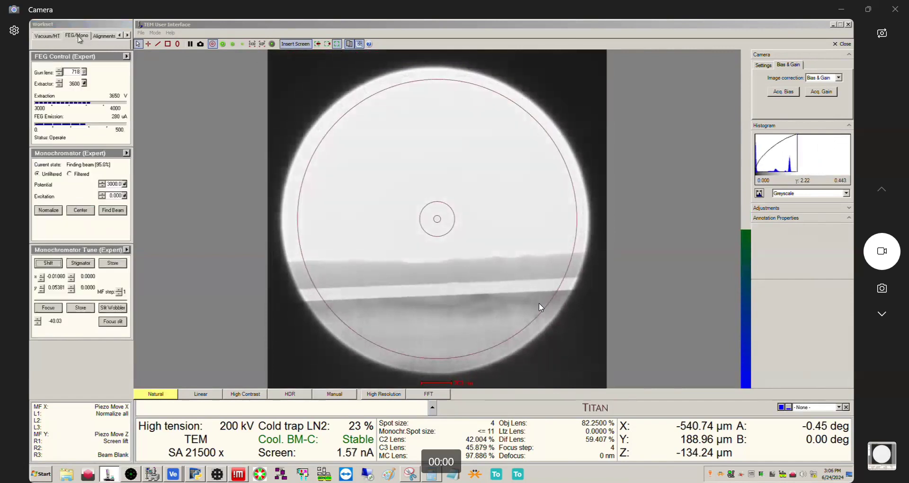
click(48, 308)
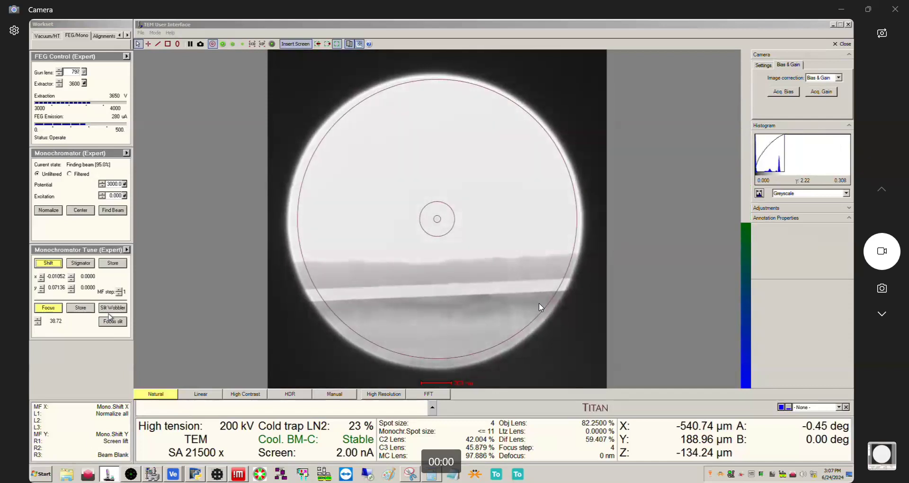
click(49, 308)
click(49, 263)
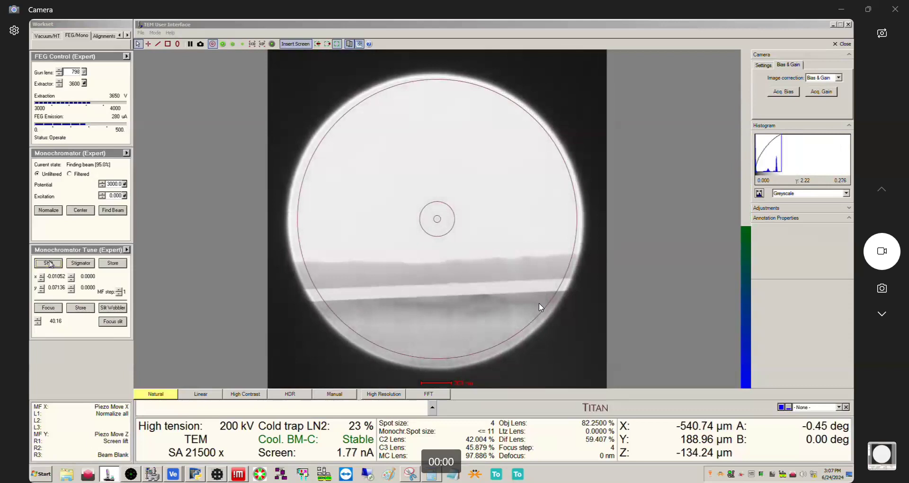
Step: Retract the objective aperture and close the aperture settings
click(805, 408)
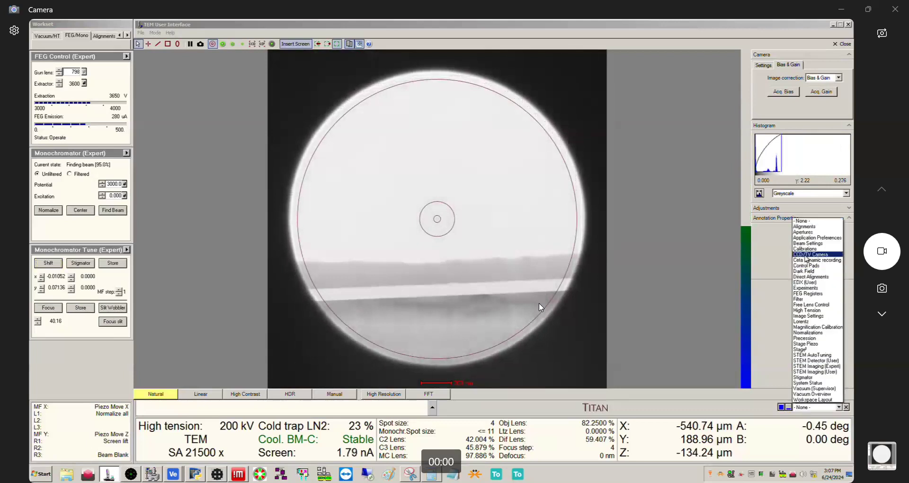
click(803, 232)
click(779, 372)
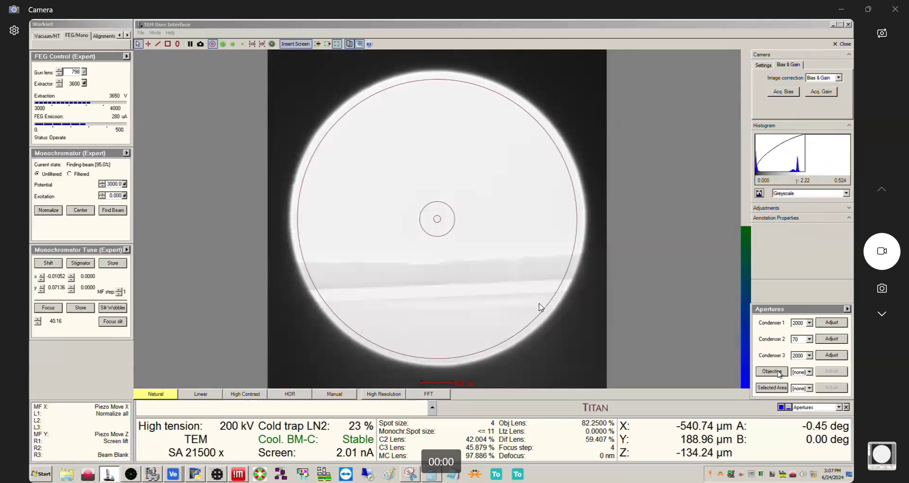
click(846, 407)
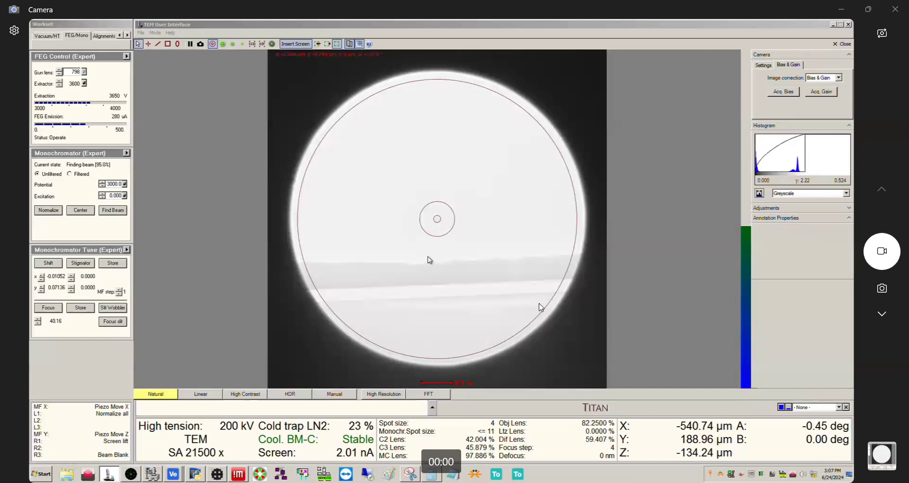
Step: Switch the microscope from TEM to STEM mode
click(118, 36)
click(127, 35)
click(127, 35)
click(126, 35)
click(88, 36)
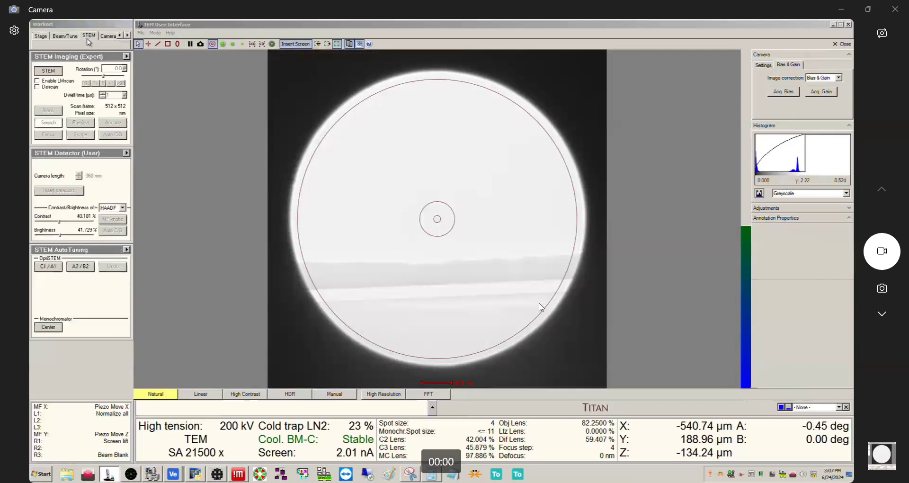
click(49, 71)
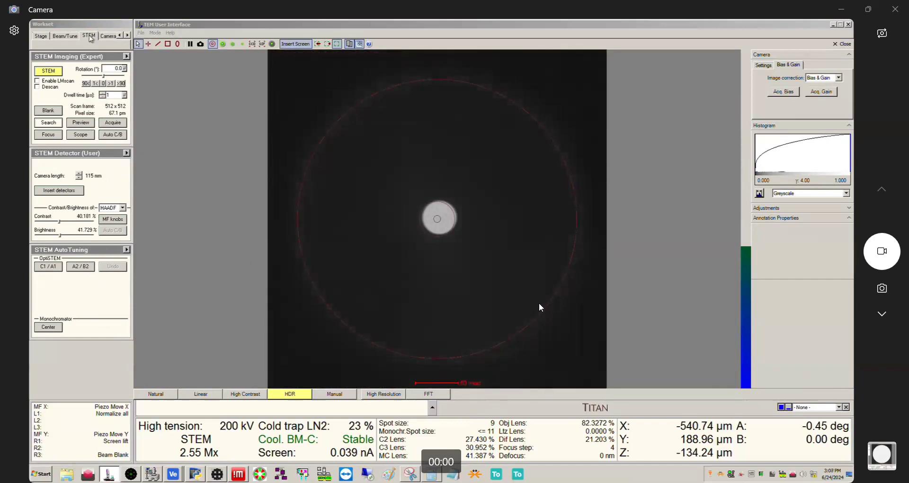
Step: Switch the STEM beam settings from Probe to Free Ctrl and close the free control options
click(63, 37)
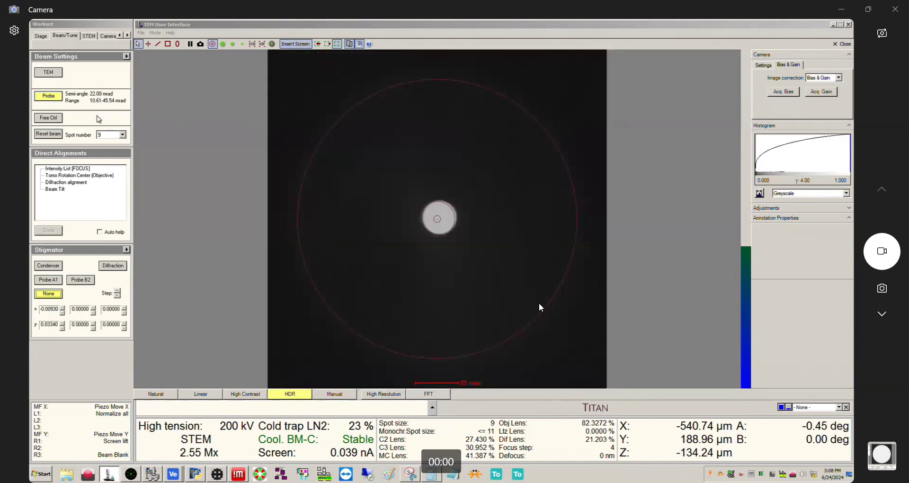
click(48, 117)
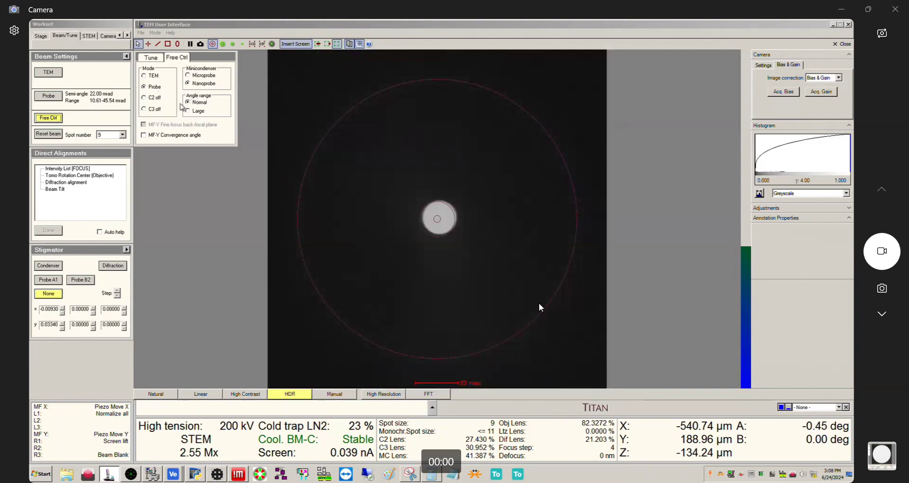
click(127, 56)
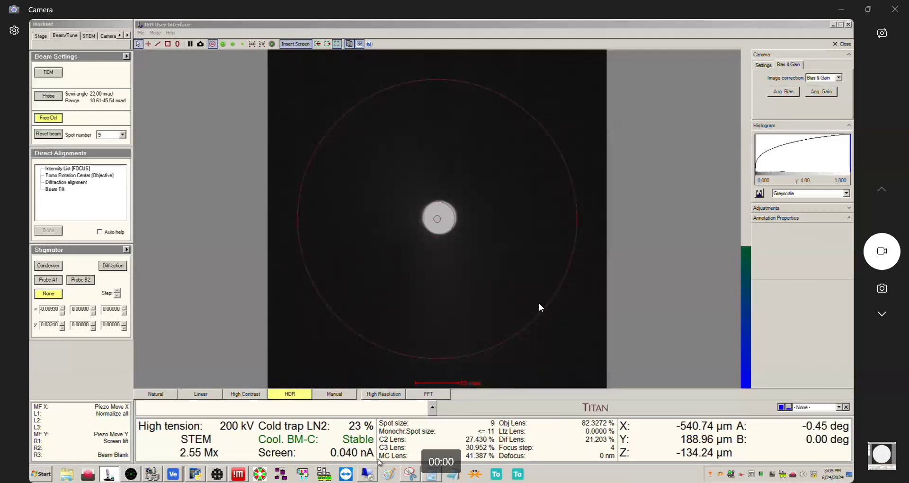
Step: Set the spot number to 6, trying 5 as well, and show the screen camera image in Natural contrast
click(122, 135)
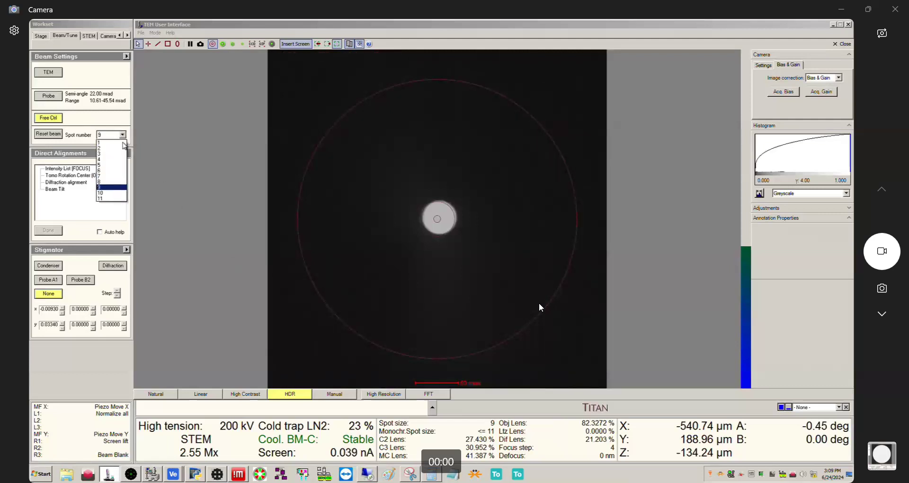
click(115, 171)
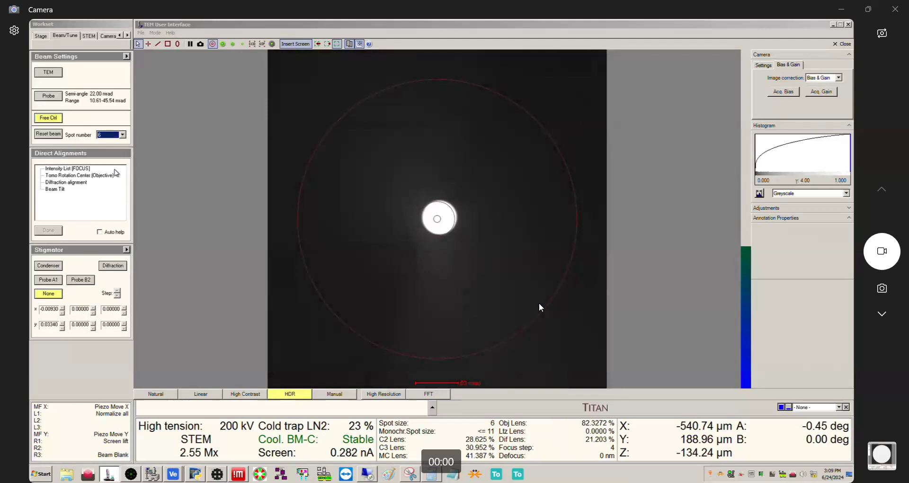
click(123, 134)
click(114, 166)
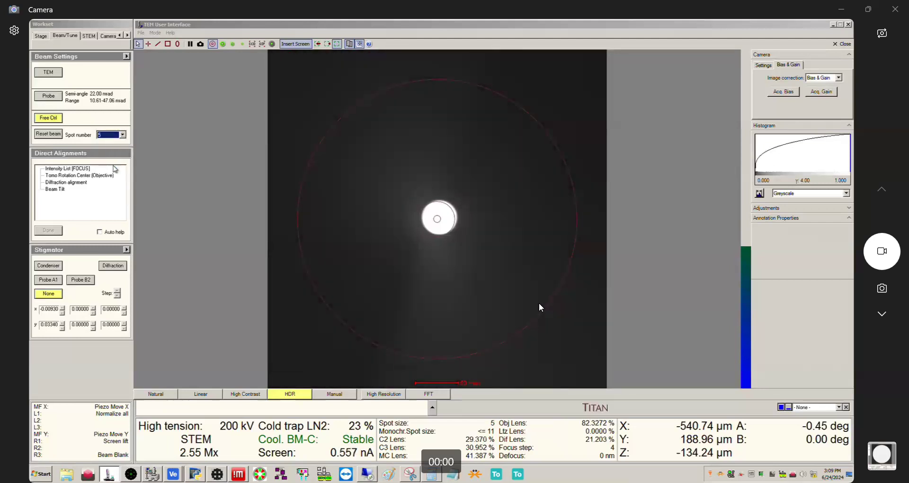
click(122, 135)
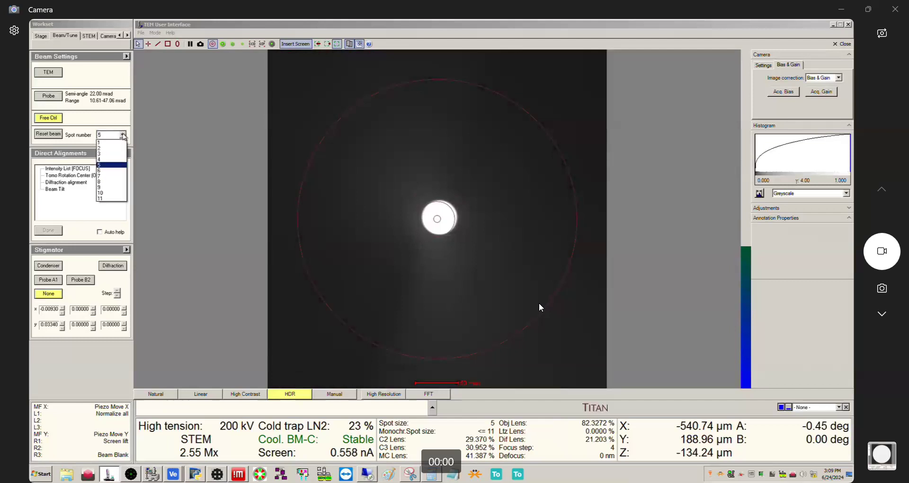
click(115, 161)
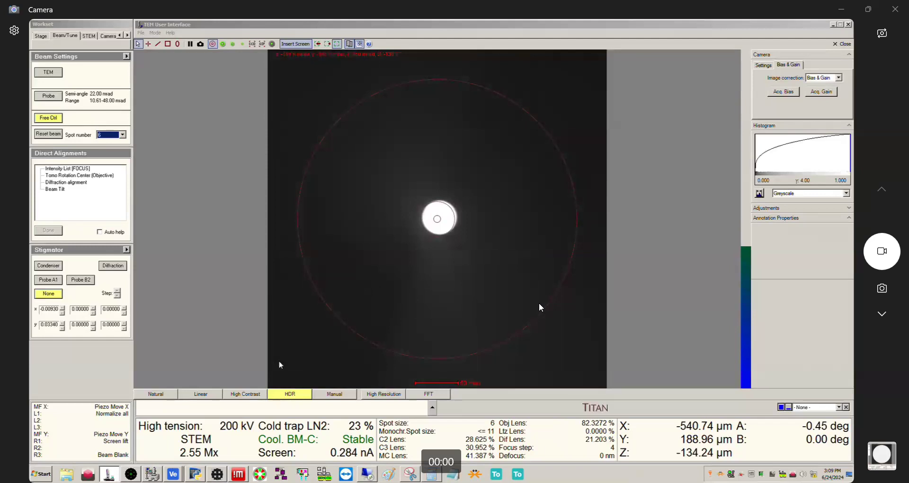
click(156, 393)
Step: In the Velox Acquisition window, scan with the HAADF detector, park the beam marker at pixel 256, 256, and minimise Velox
click(173, 474)
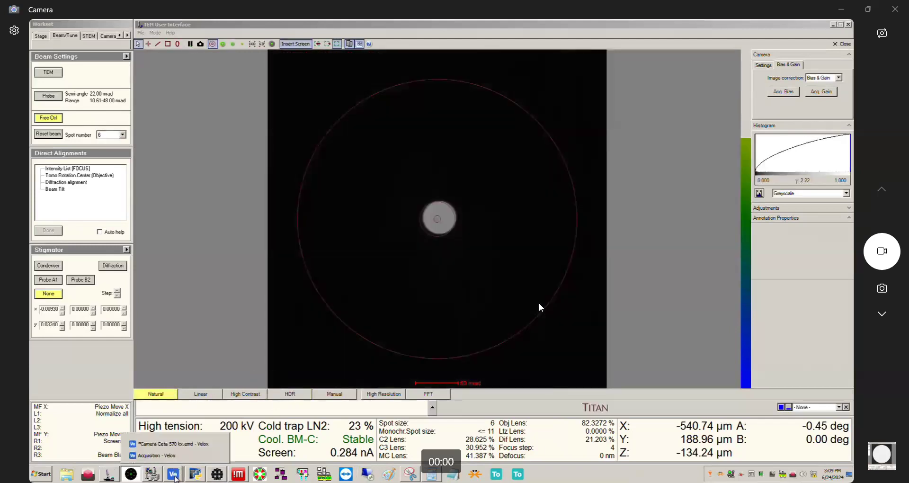
click(173, 456)
click(143, 44)
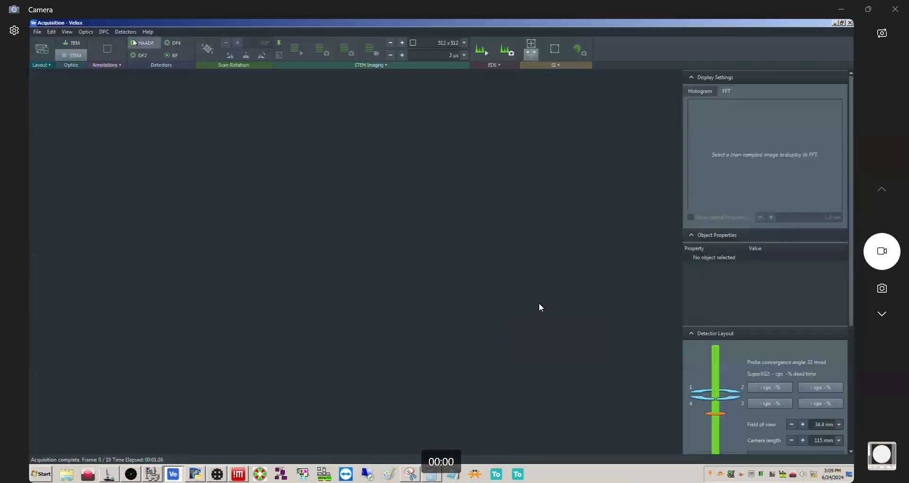
click(296, 49)
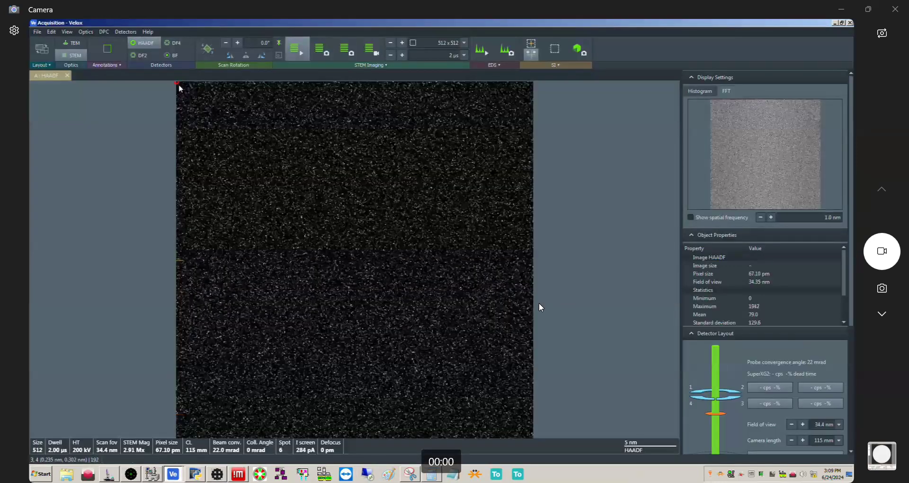
click(180, 88)
click(204, 88)
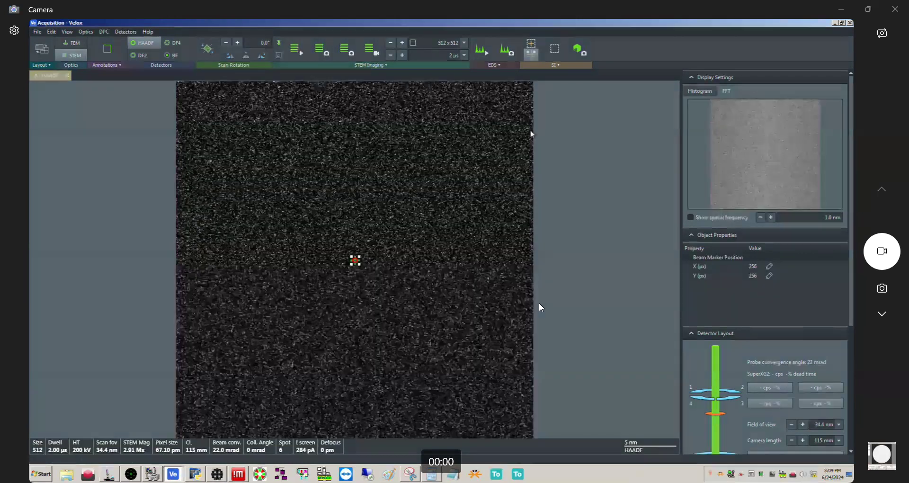
click(834, 23)
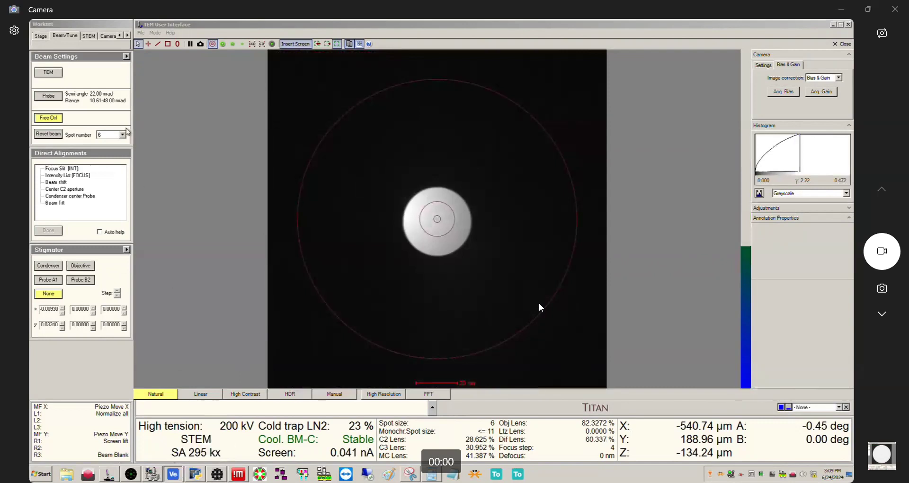
Step: Reset the C1/A1/A2/B2 adjustments in the STEM AutoTuning settings after a brief look at the Probe Corrector
click(87, 36)
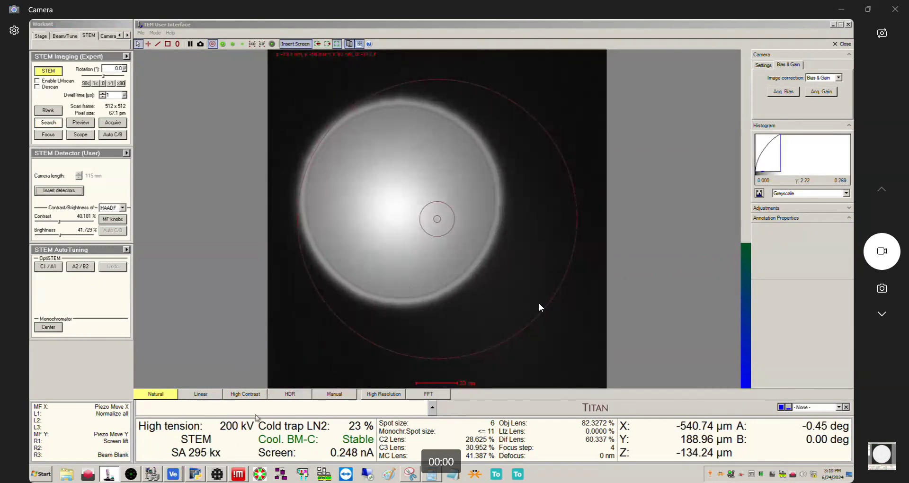
click(216, 474)
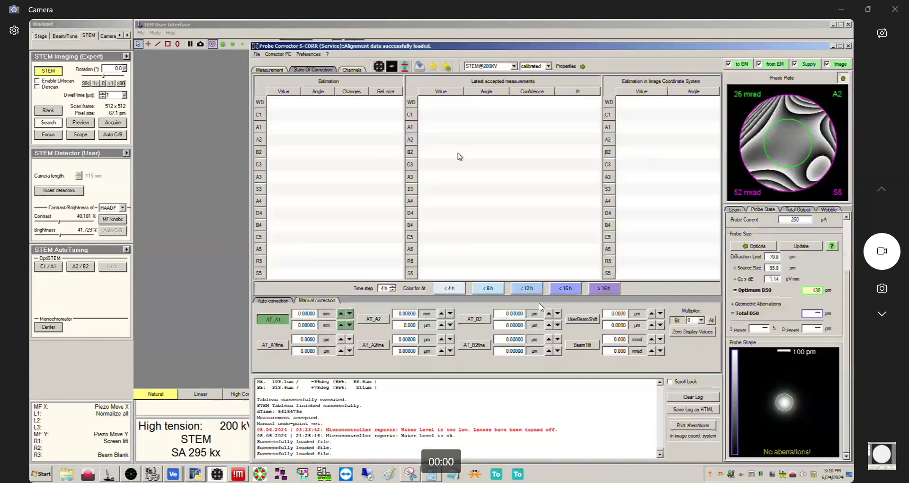
click(192, 191)
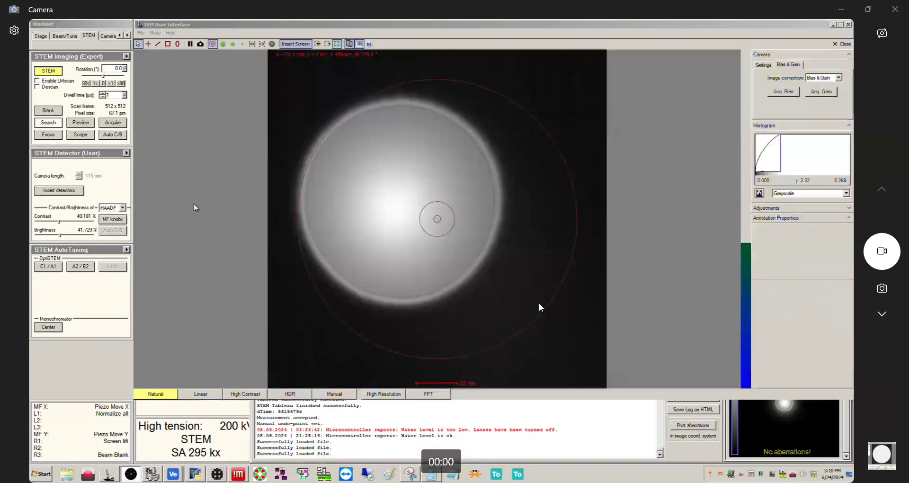
click(126, 250)
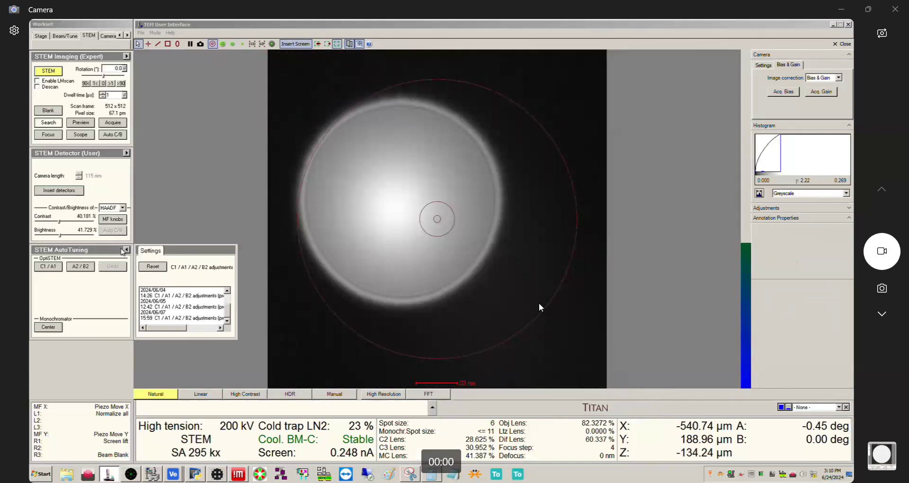
click(161, 270)
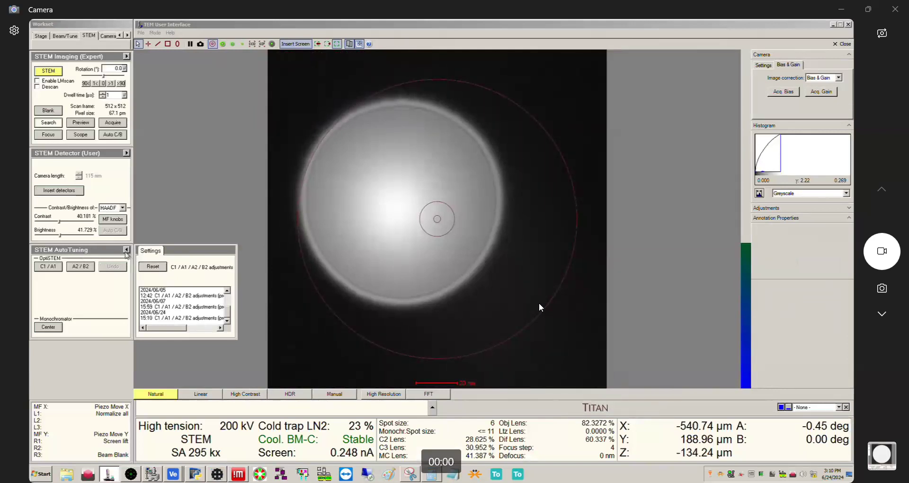
click(126, 249)
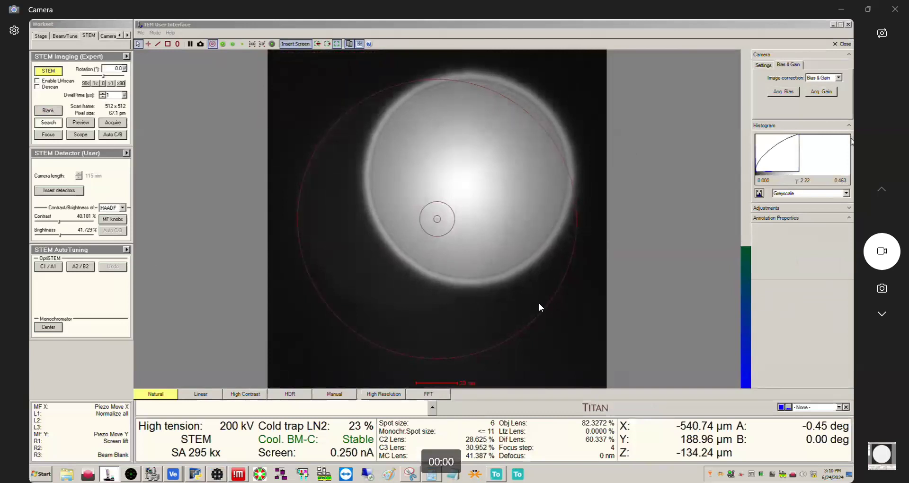
Step: Colour the camera image with the Temperature palette and adjust the Probe Corrector's BeamTilt to -0.776 and 0.425 mrad
click(798, 193)
click(795, 214)
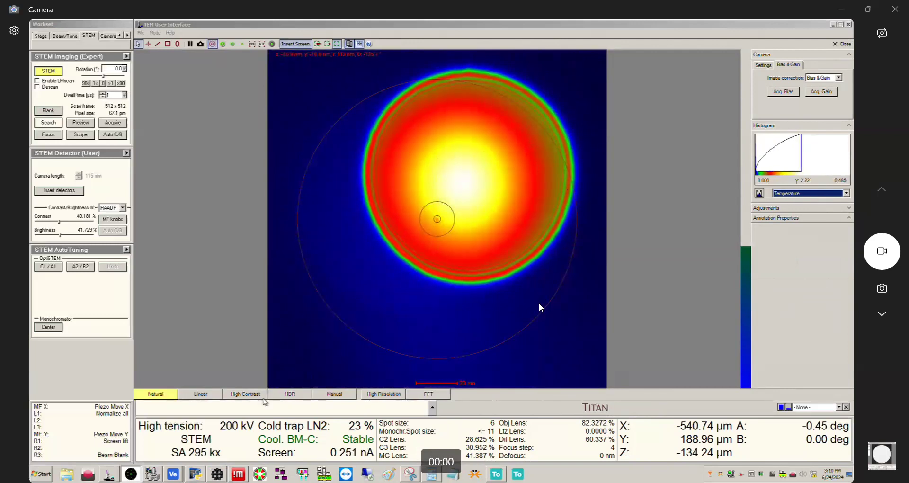
click(218, 474)
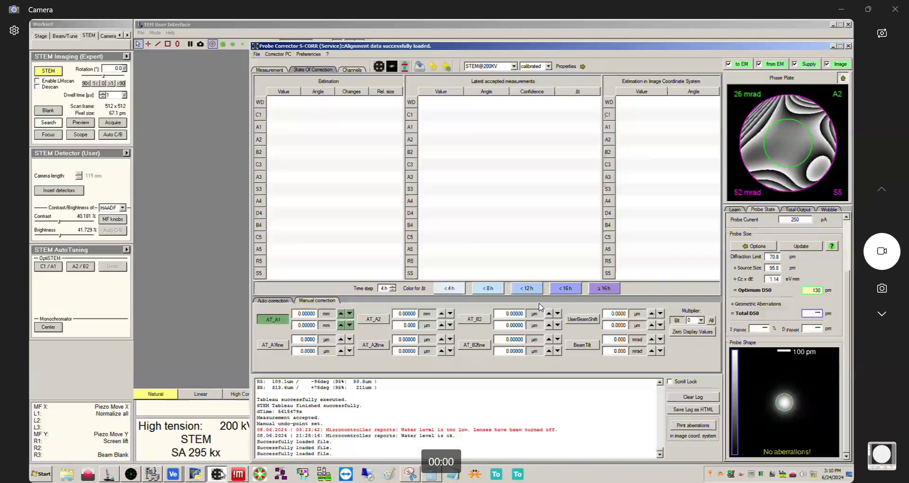
click(585, 345)
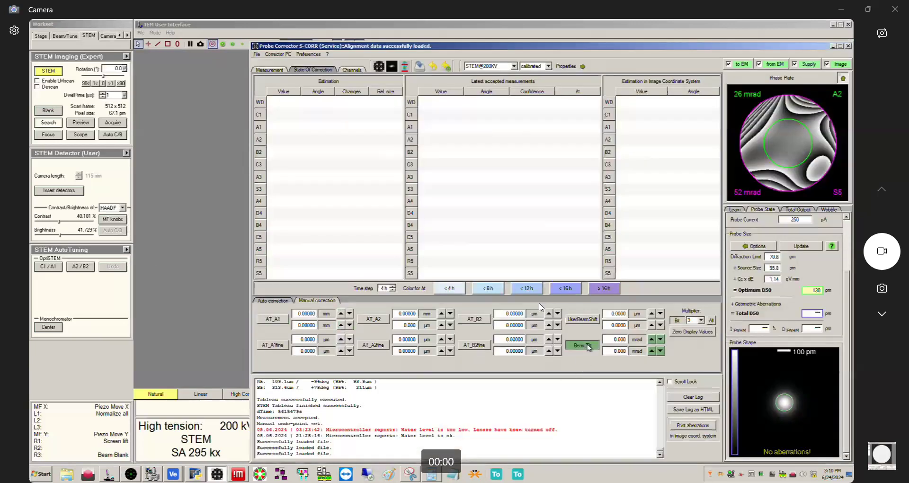
drag(446, 48, 768, 81)
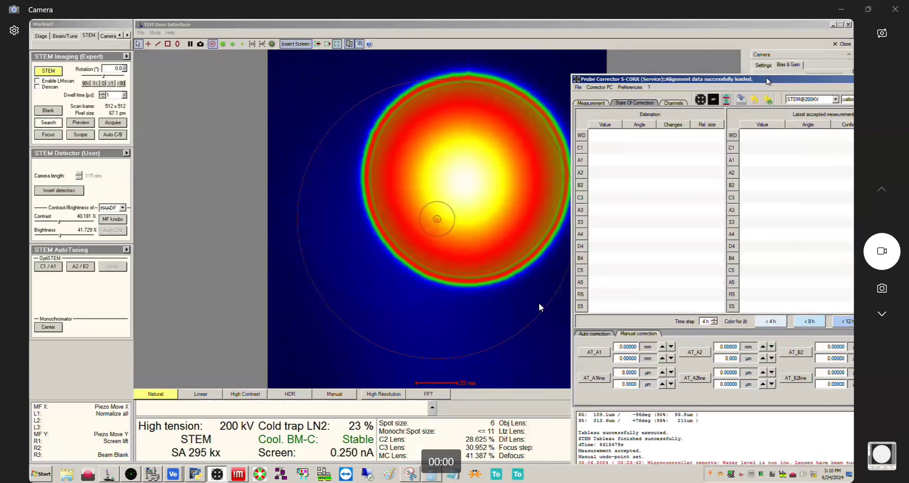
drag(768, 81, 467, 160)
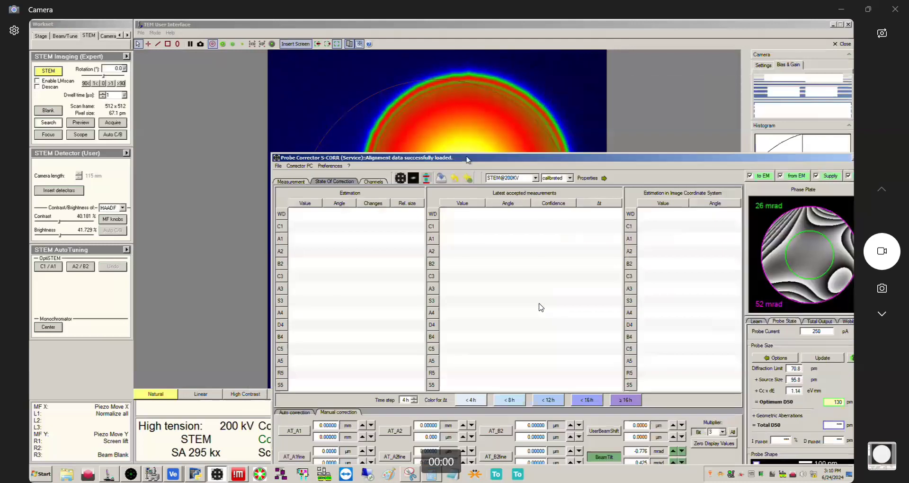
Step: Minimise the Probe Corrector and return the camera image palette to Greyscale
click(853, 157)
click(805, 193)
click(783, 202)
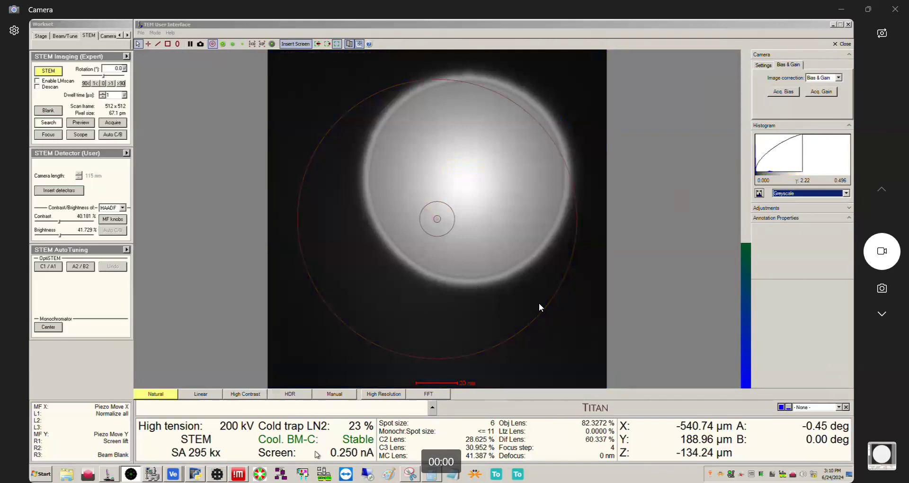
Step: Centre the beam with the Probe Corrector's UserBeamShift at 0.0157 and -0.0056 µm, release the control and minimise the corrector
click(216, 475)
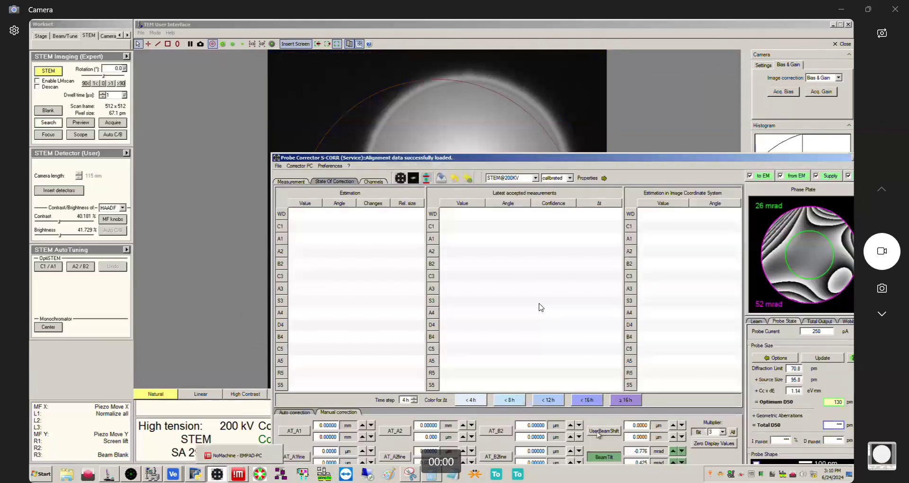
drag(553, 160, 676, 160)
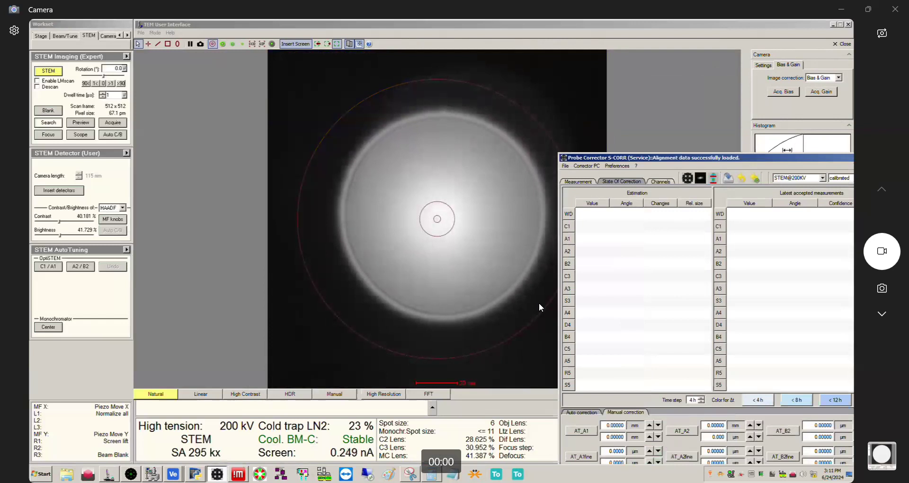
drag(635, 160, 614, 141)
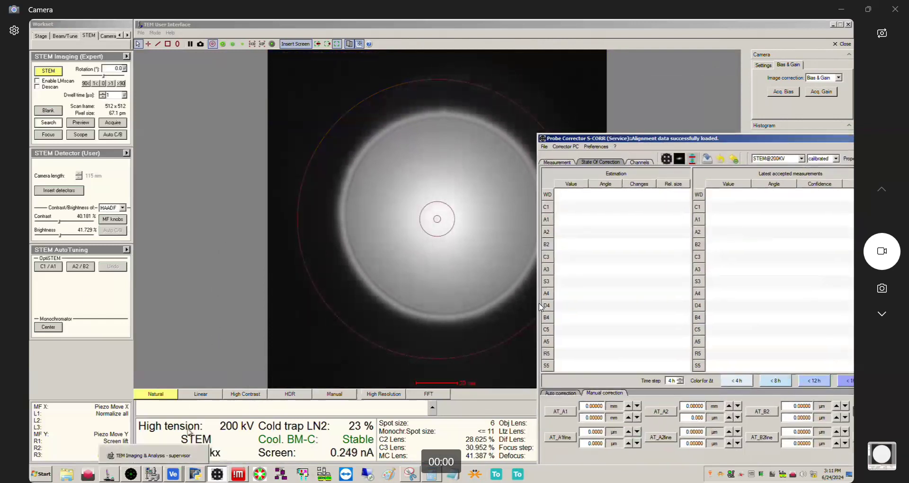
click(210, 248)
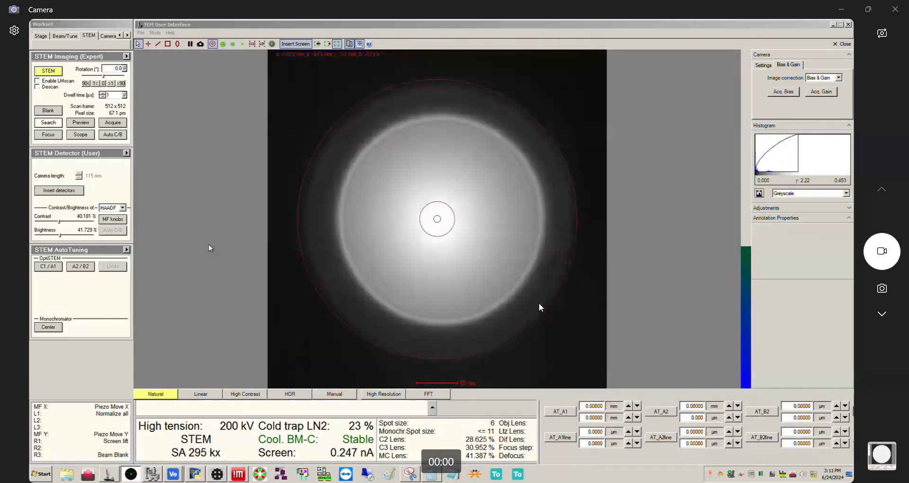
click(634, 458)
drag(713, 141, 444, 104)
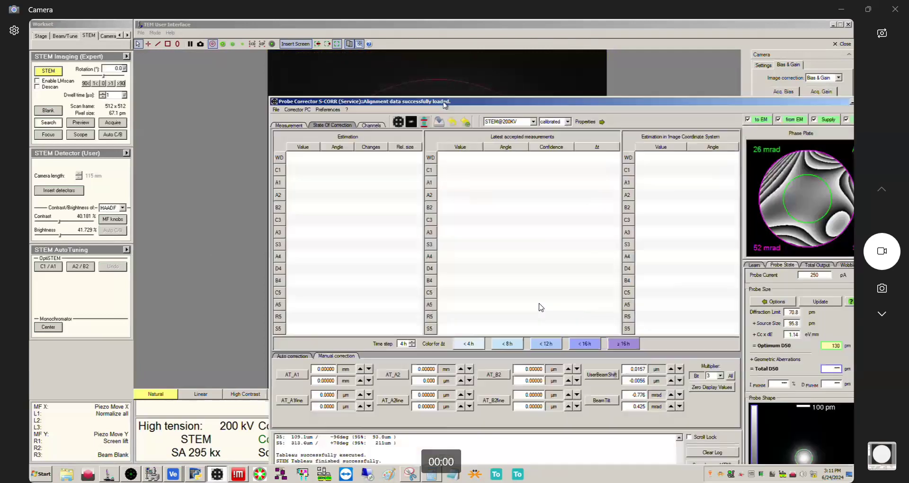
click(851, 103)
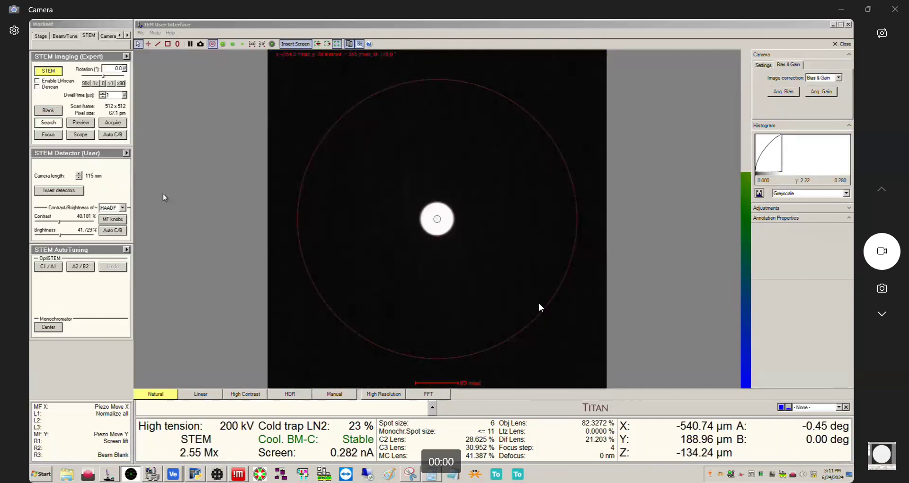
Step: Set the STEM camera length to 185 mm and centre the bright disk with the Diffraction alignment
click(79, 173)
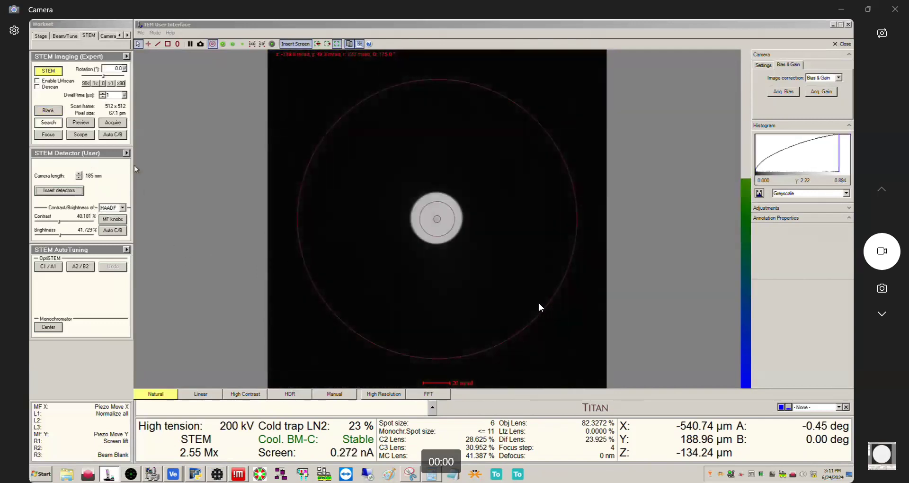
click(800, 407)
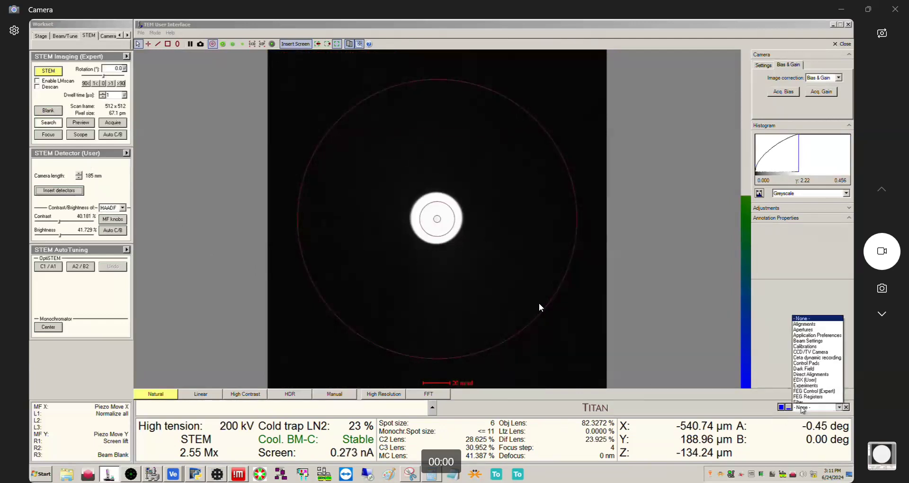
click(813, 277)
click(787, 338)
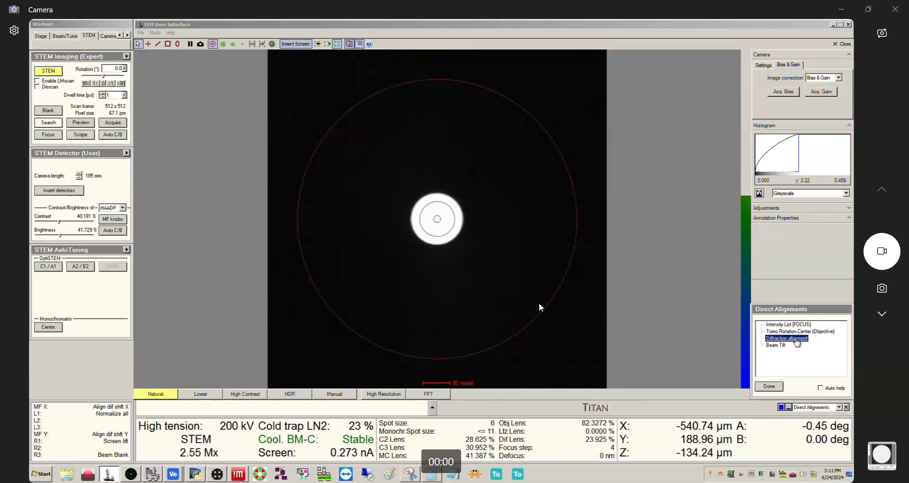
click(769, 386)
Step: Set the Condenser 2 aperture to 150 and adjust its position until the bright disk is centred
click(815, 408)
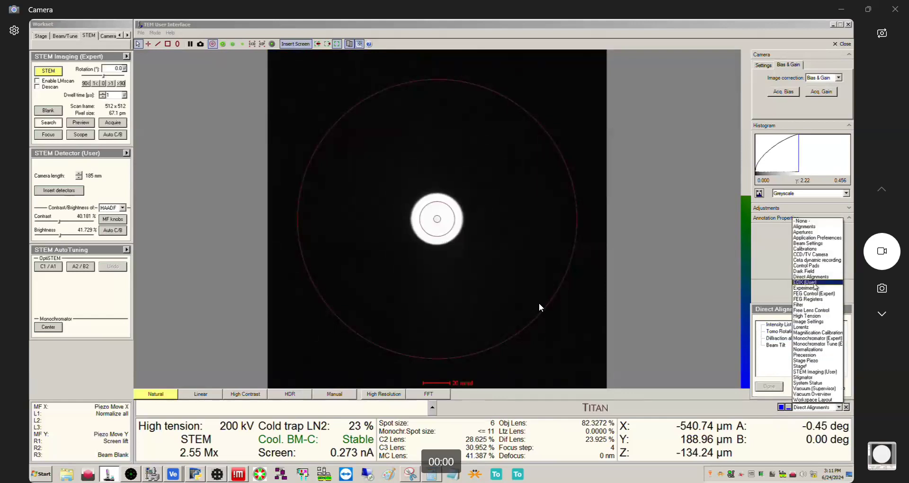
click(803, 232)
click(807, 339)
click(802, 346)
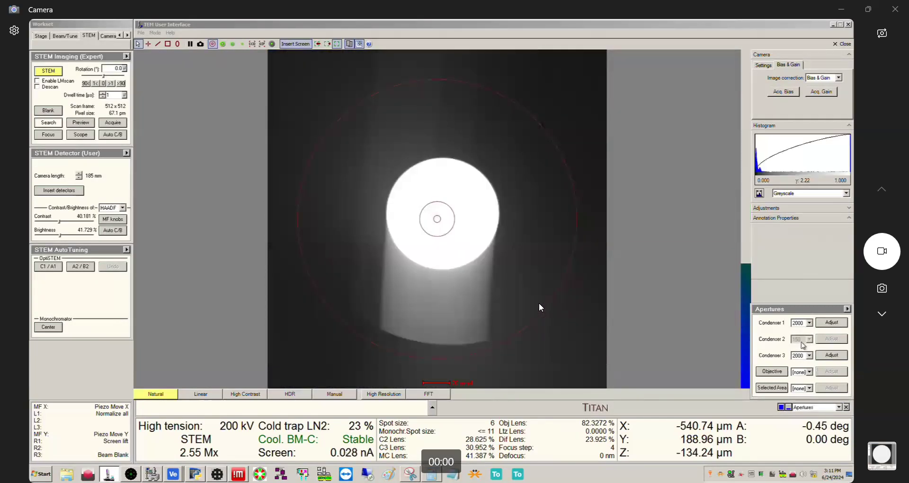
click(830, 339)
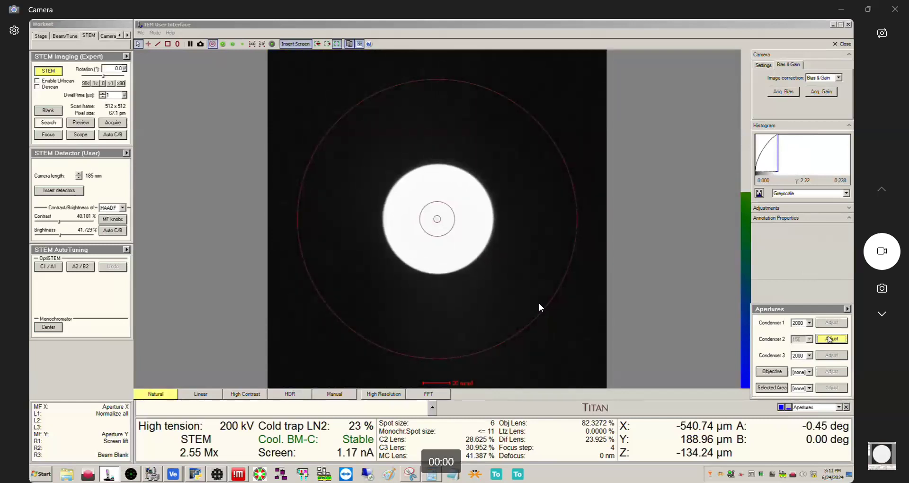
click(828, 337)
Step: Enable the high-resolution camera view and assign Piezo Move Z to the MF Y knob
click(384, 396)
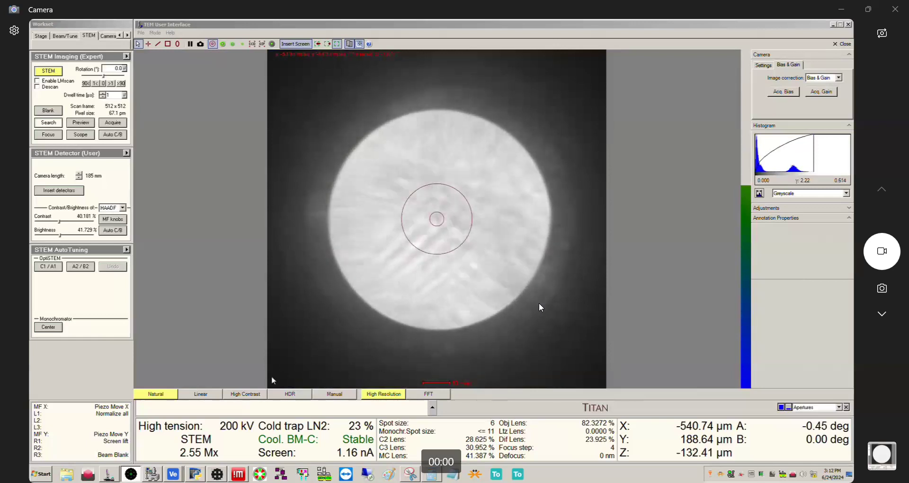
click(114, 434)
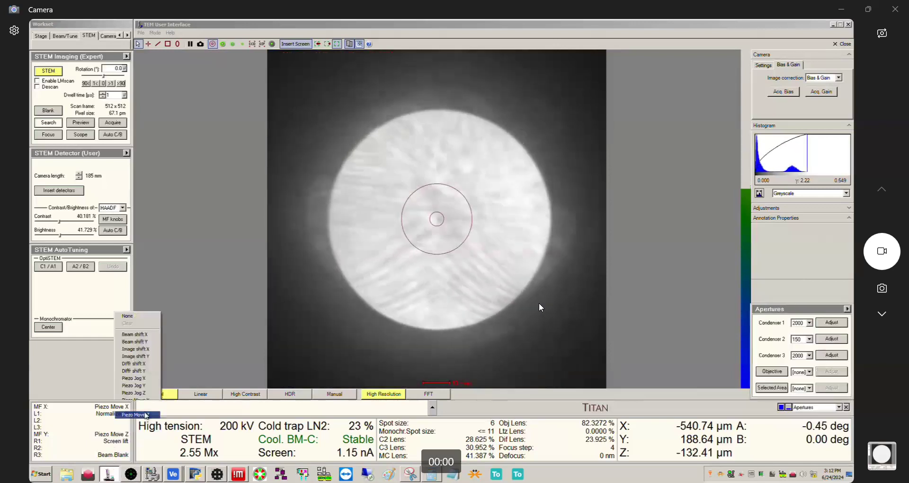
click(146, 414)
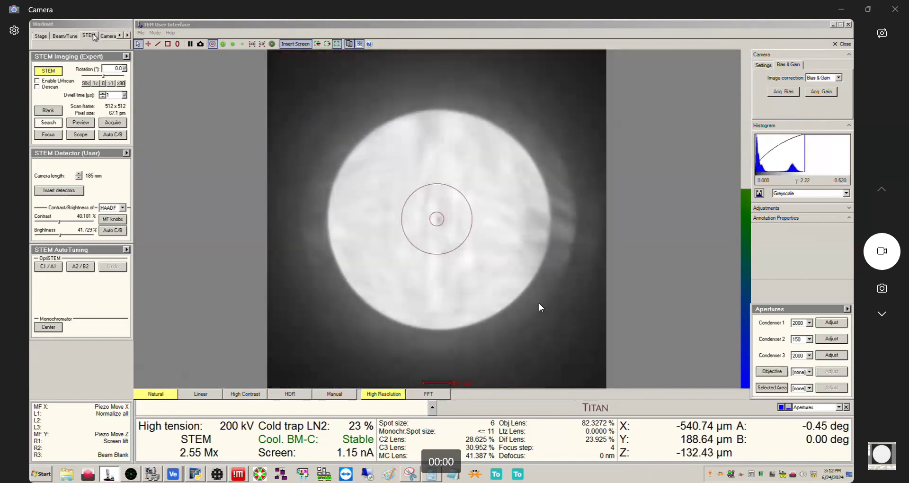
Step: Correct the coma with the Probe B2 stigmator and the Probe Corrector's AT_B2 at 0.04087 µm, keeping the Ronchigram in view
click(66, 36)
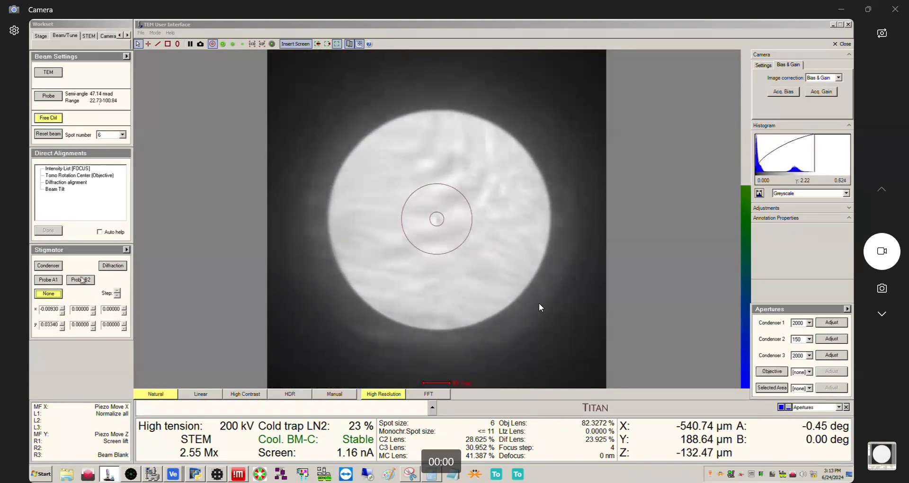
click(82, 280)
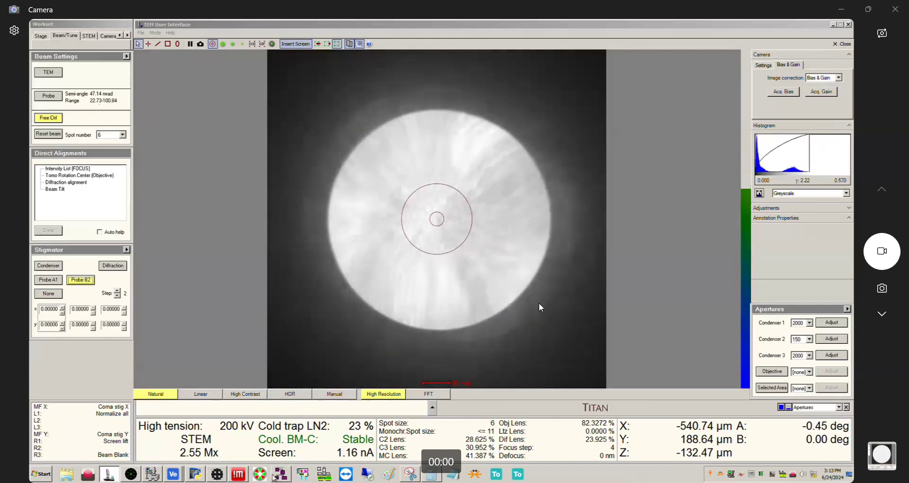
click(280, 475)
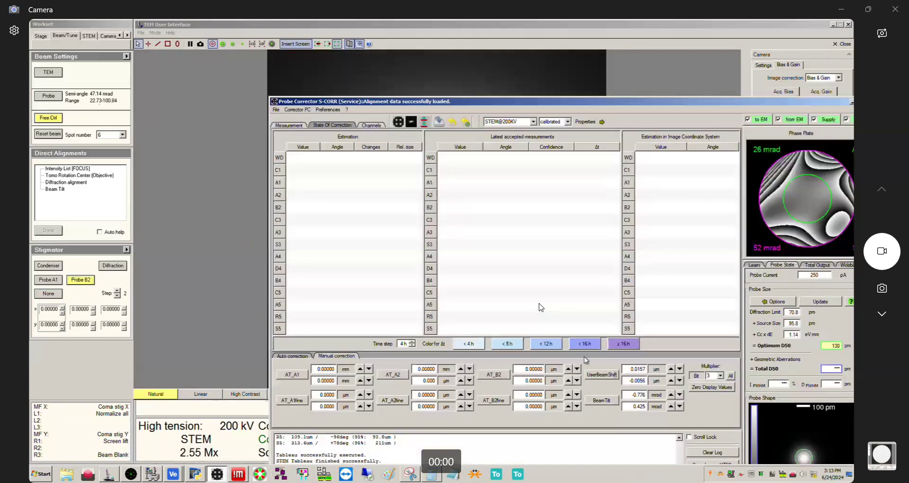
click(494, 374)
drag(491, 106, 762, 94)
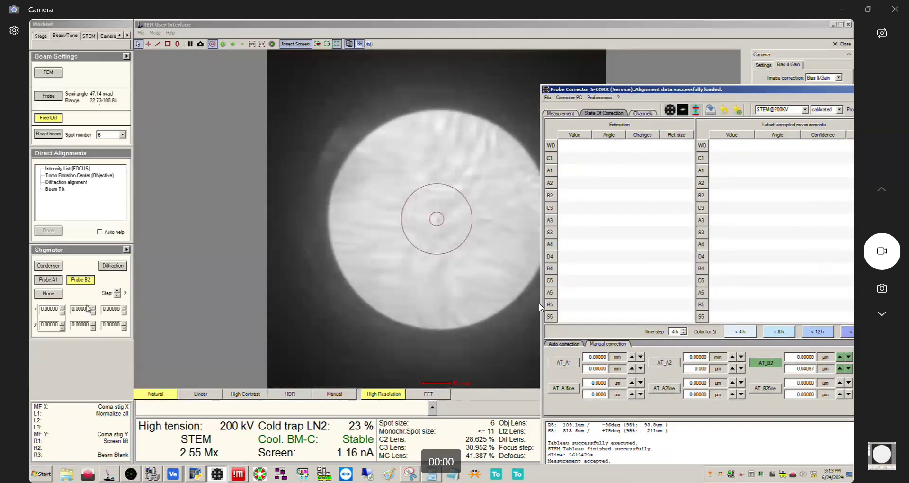
Step: Release the stigmator, correct the astigmatism with the Probe Corrector's AT_A1 at -0.00003 mm, and minimise the corrector
click(56, 294)
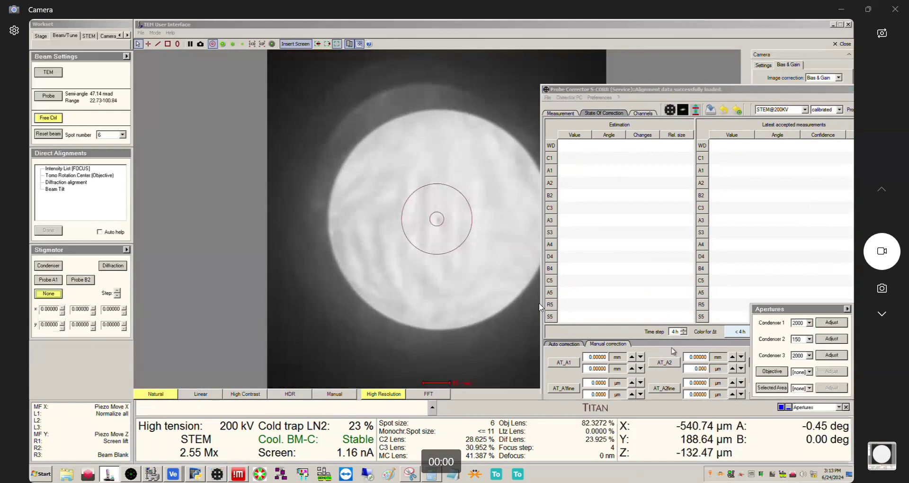
click(671, 348)
click(565, 364)
drag(756, 93, 821, 93)
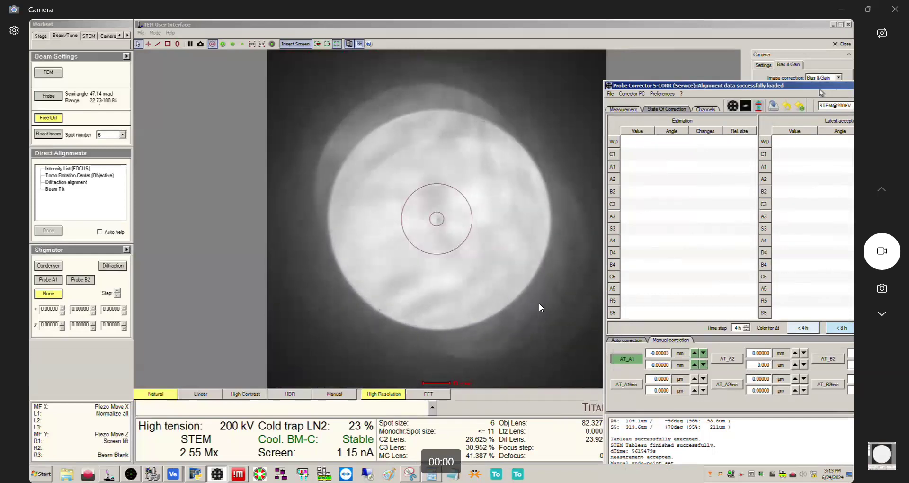
drag(821, 92, 594, 103)
click(813, 95)
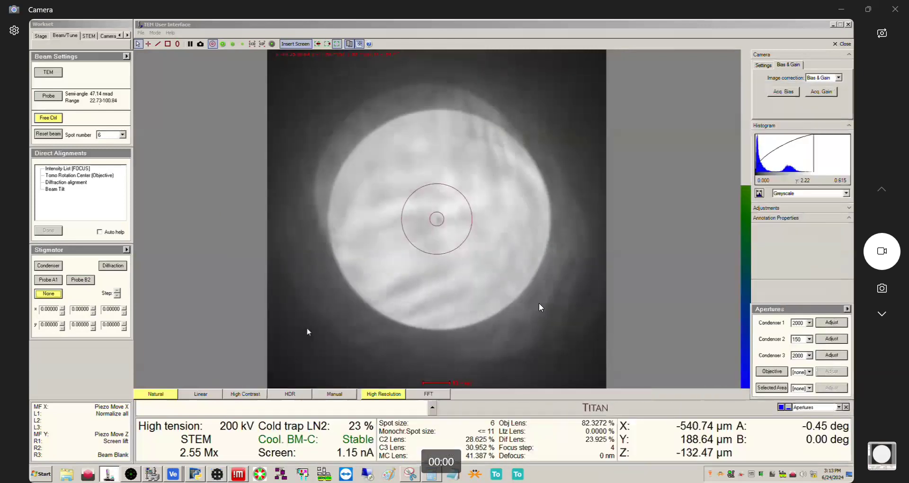
Step: Change the Condenser 2 aperture to 70, check its centring and turn off the high-resolution camera view
click(809, 339)
click(801, 359)
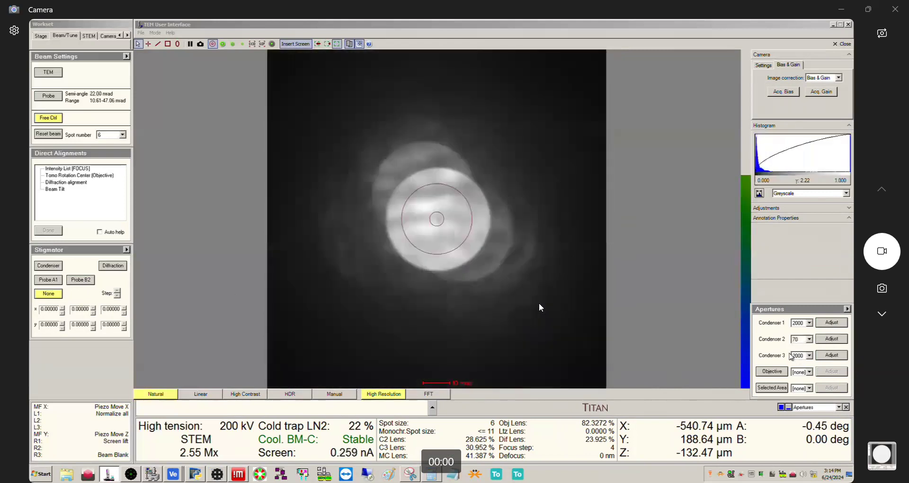
click(835, 340)
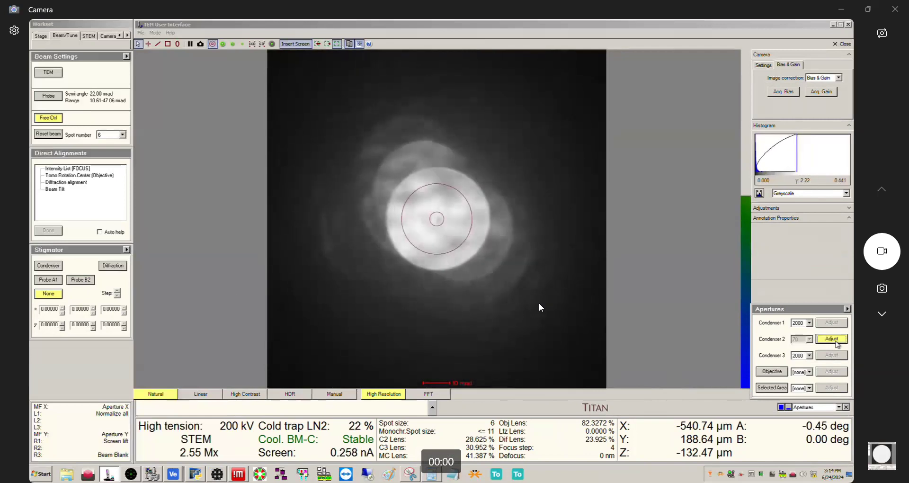
click(383, 394)
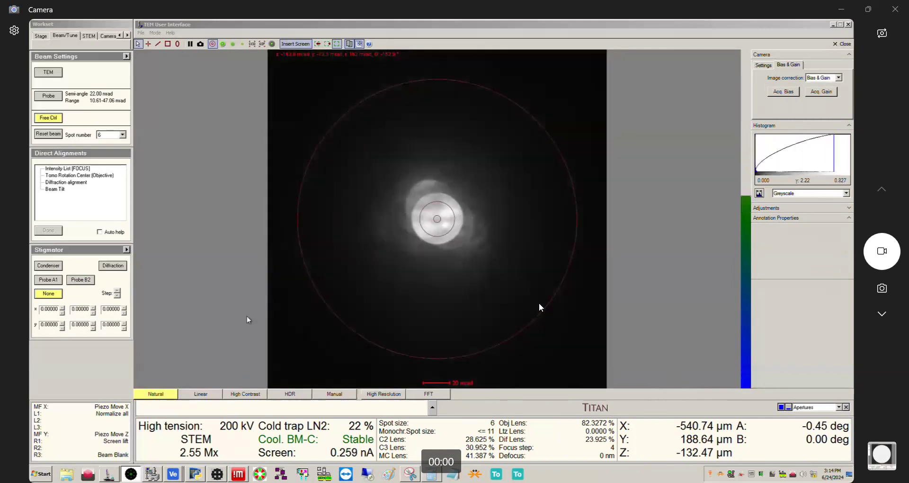
Step: Set the STEM camera length to 115 mm and insert the STEM detectors
click(89, 36)
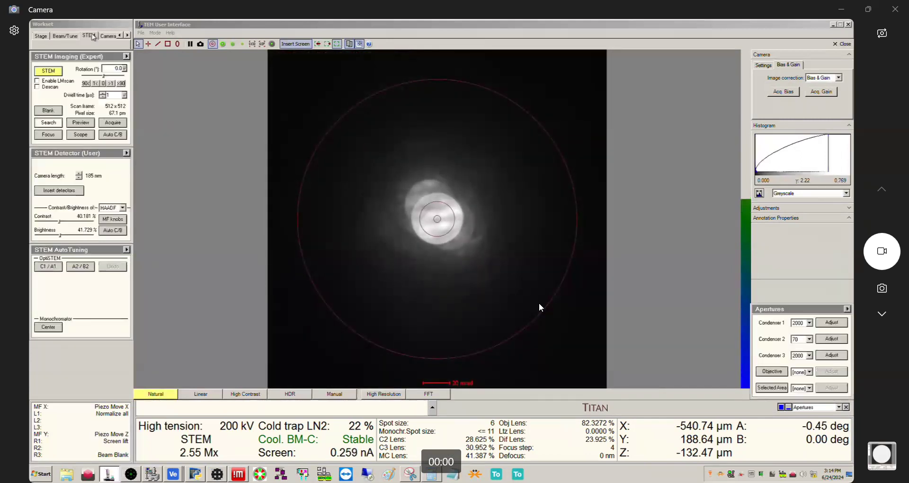
click(79, 179)
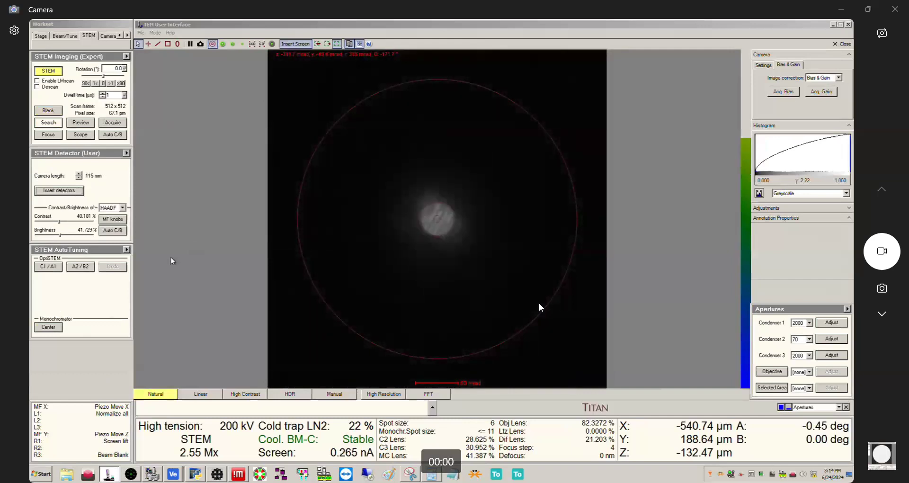
Step: In Velox, use the scope tool to set the HAADF gain to 28.117 % and the offset to 44.707 %
click(170, 475)
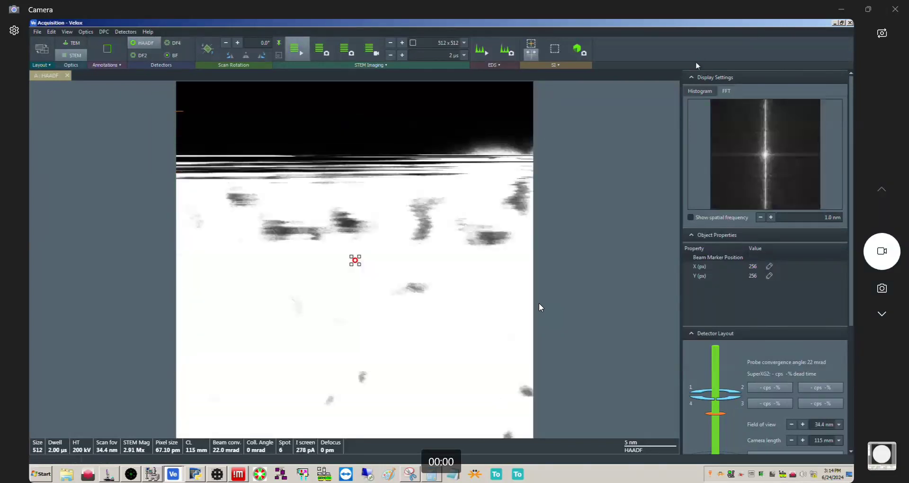
click(700, 90)
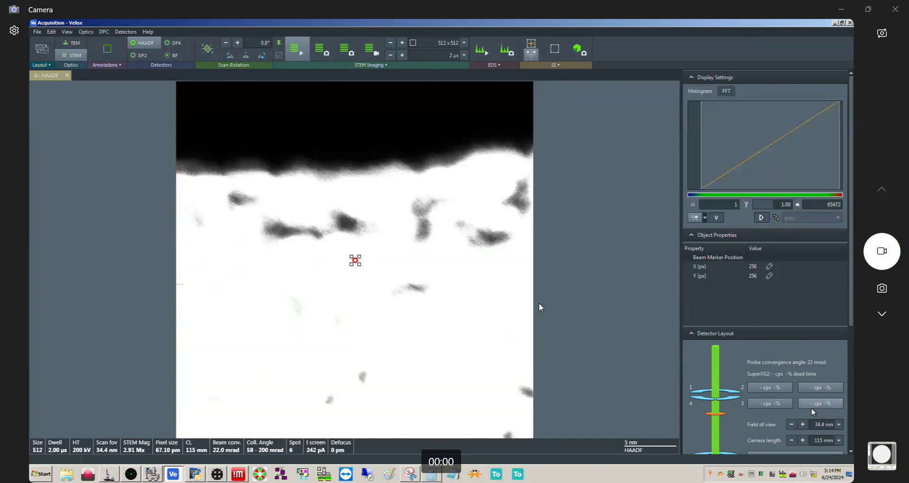
click(692, 333)
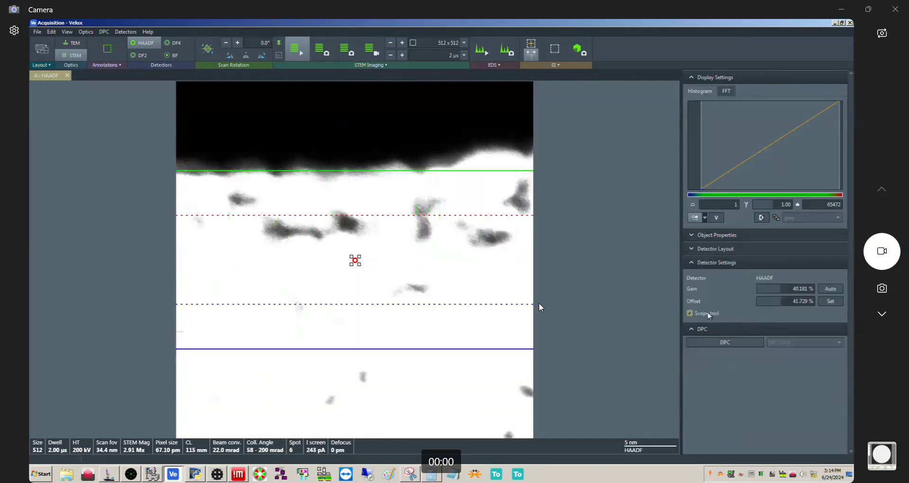
mouse_move(777, 289)
mouse_down()
mouse_move(736, 300)
mouse_move(793, 303)
mouse_move(764, 289)
mouse_move(781, 302)
mouse_up()
click(689, 312)
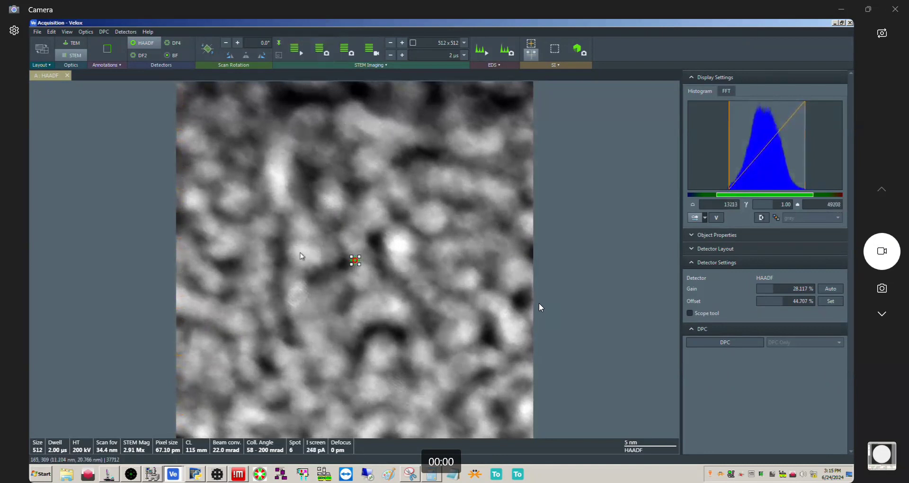
Step: Run the OptiSTEM C1/A1 tuning in Sherpa and resume live HAADF scanning in Velox
click(195, 473)
click(120, 116)
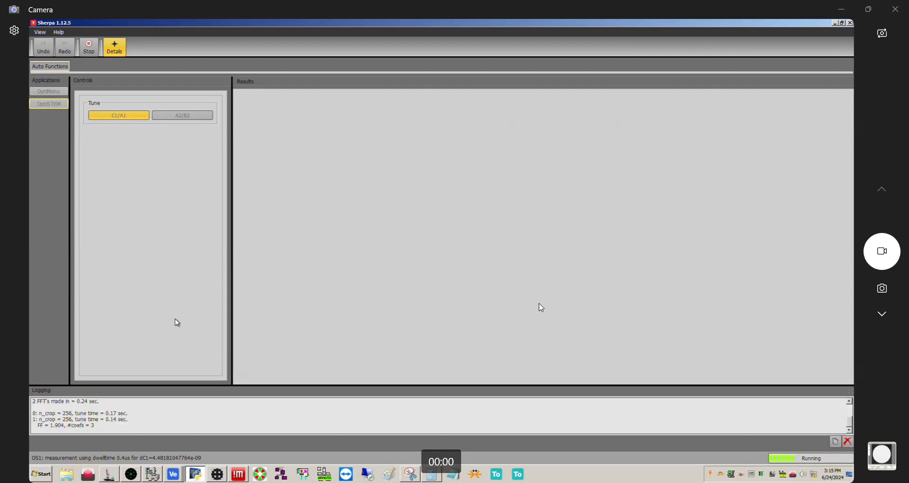
click(174, 474)
click(158, 459)
click(306, 52)
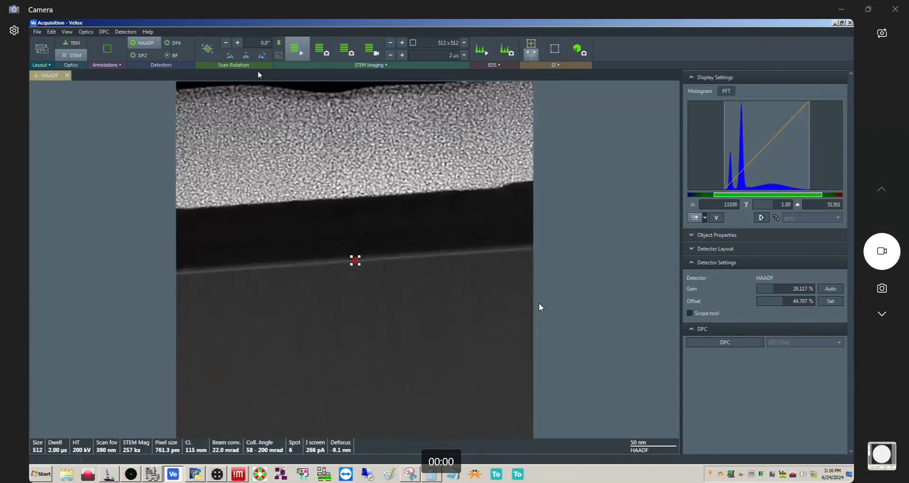
Step: Set the scan rotation to -4.0° by tracing the thin bright interface so that it runs horizontally
click(208, 49)
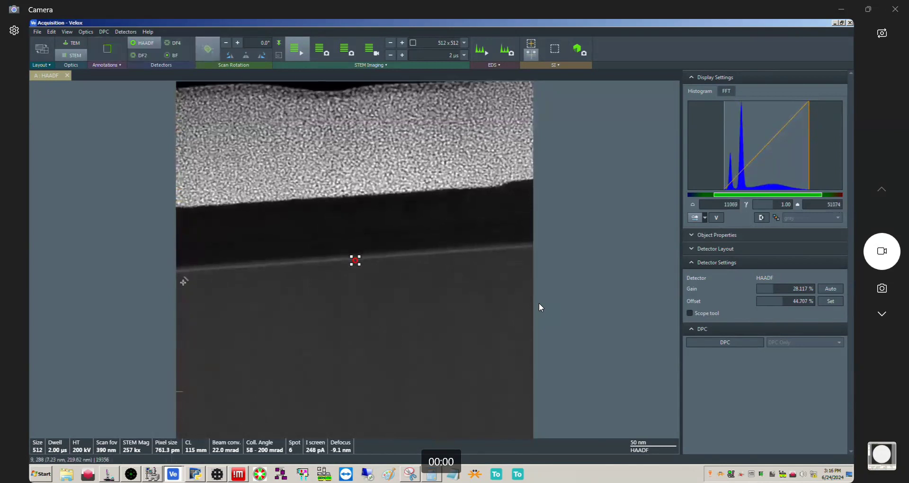
drag(182, 270, 526, 244)
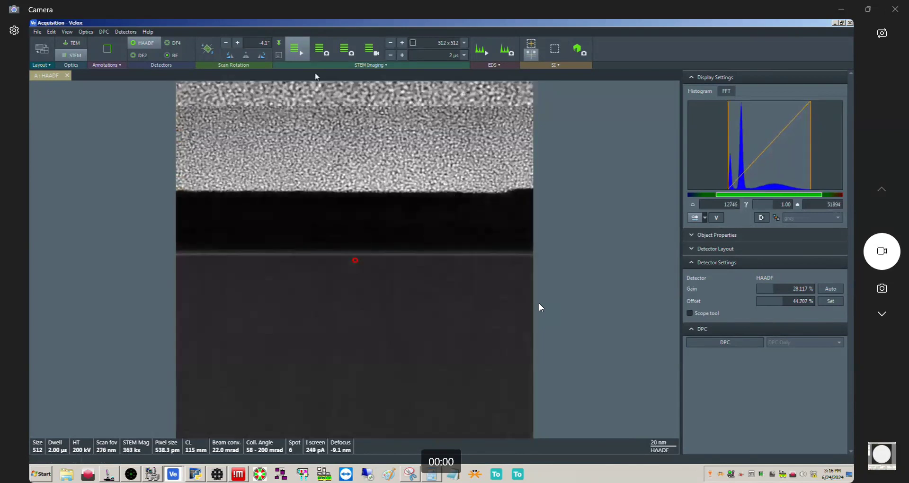
click(207, 49)
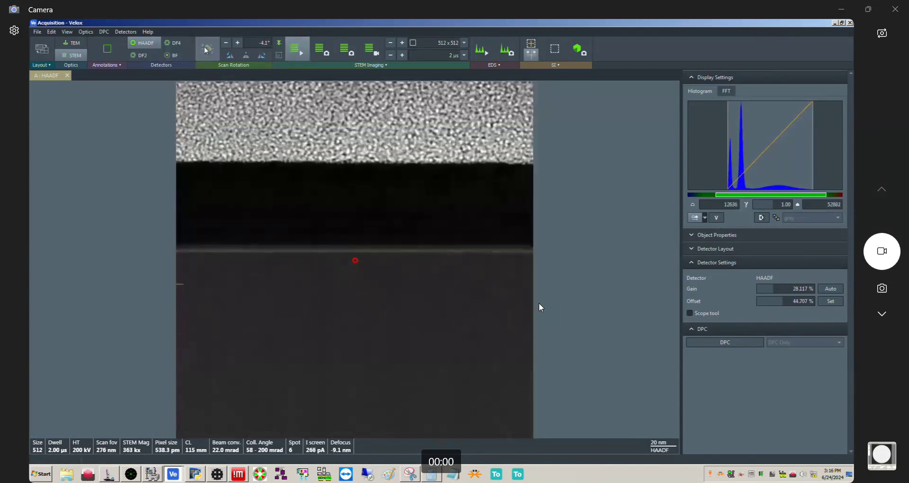
drag(205, 250, 569, 252)
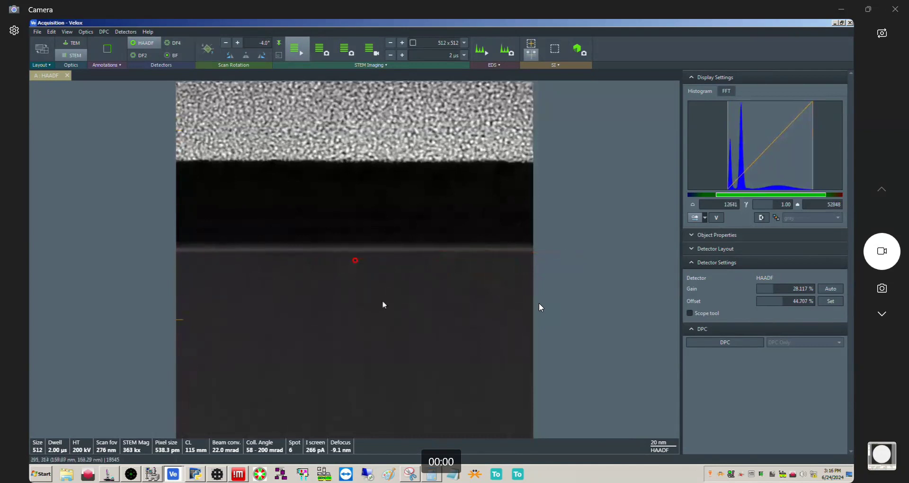
Step: Check the diffraction disk on the camera, and shrink the Velox window and place it over the TEM User Interface
click(130, 474)
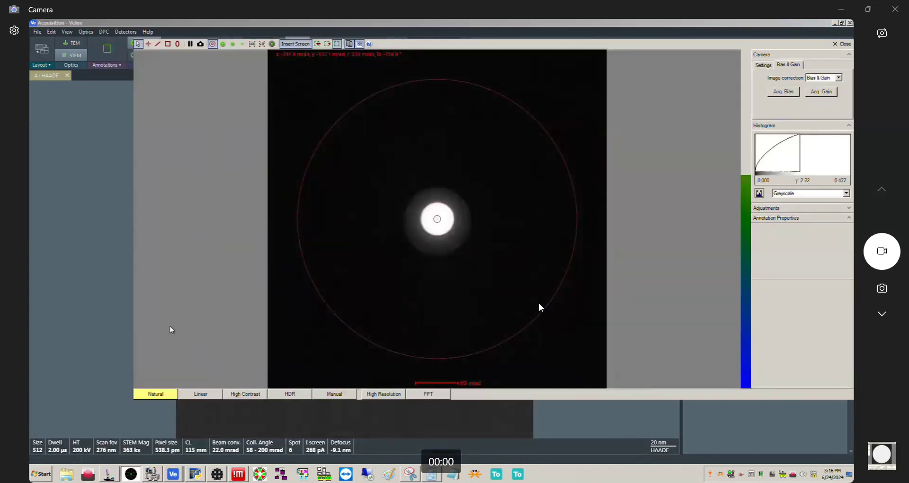
click(112, 476)
click(173, 474)
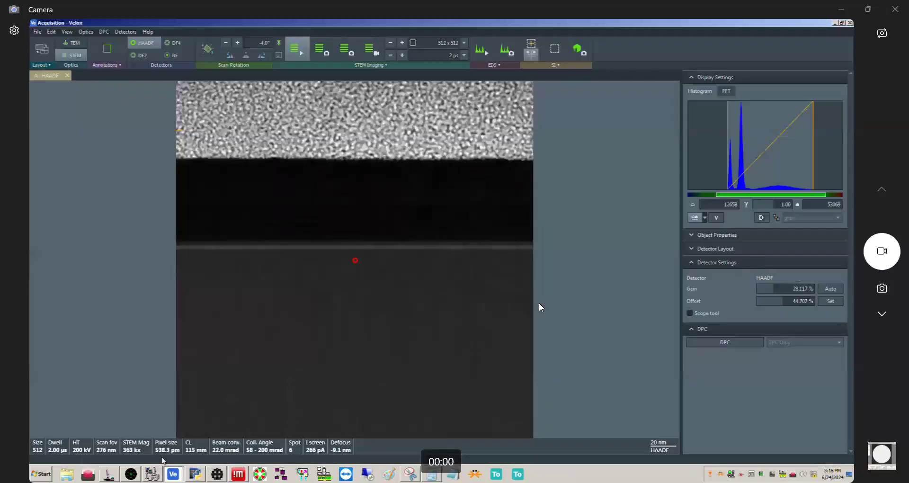
double_click(61, 24)
drag(149, 36, 592, 98)
drag(760, 99, 723, 82)
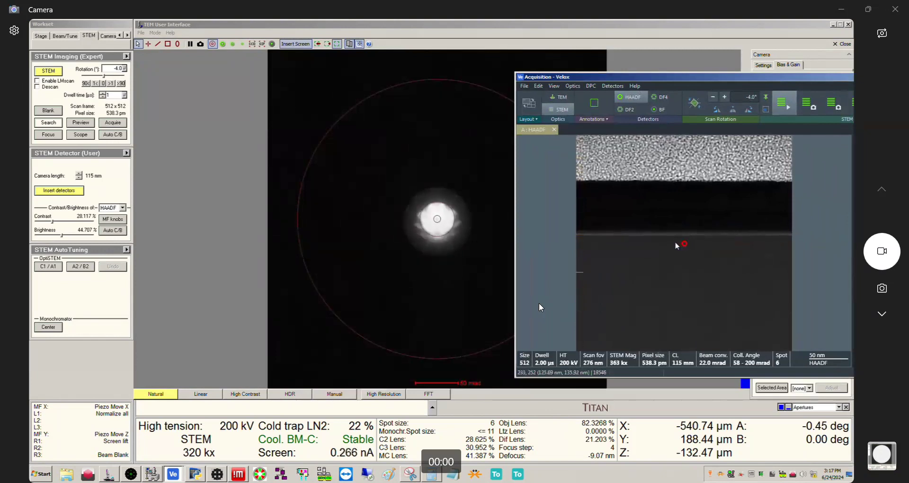
drag(714, 83, 634, 86)
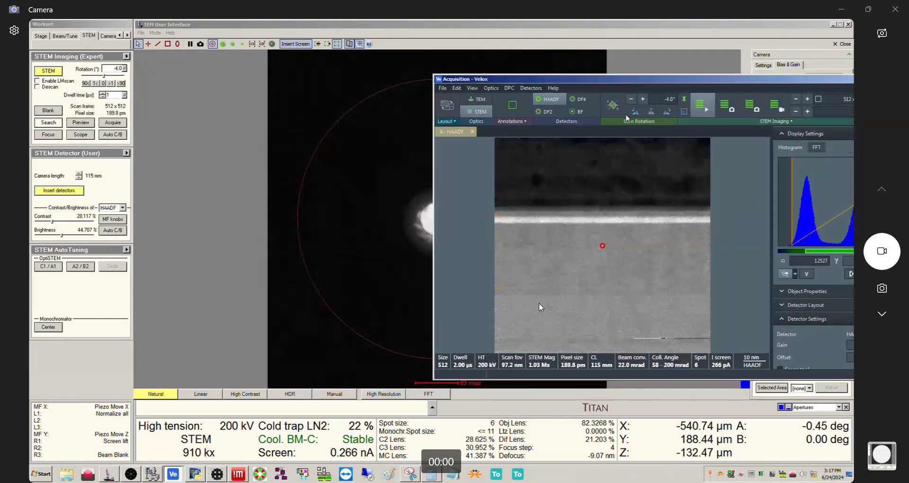
drag(629, 81, 490, 91)
Step: Draw a rectangle about 54.2 by 22.1 nm across the bright interface, show its properties and uncover the camera image
drag(406, 200, 528, 250)
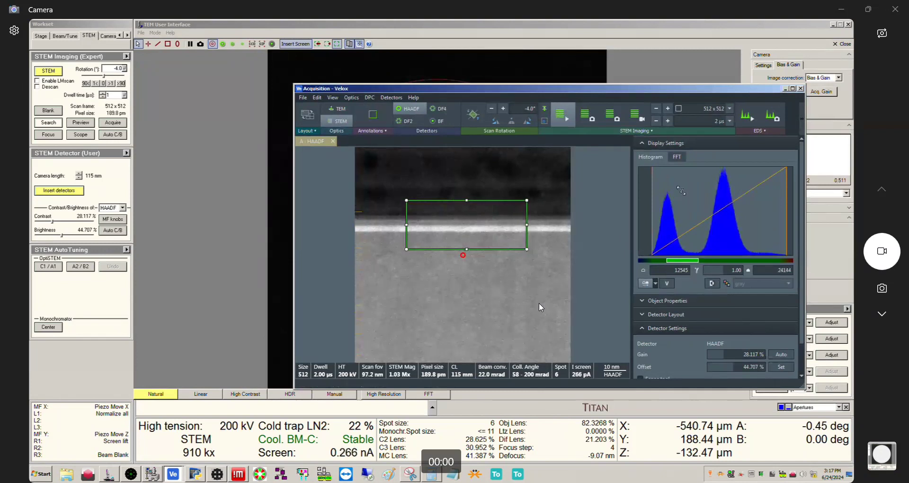
click(639, 305)
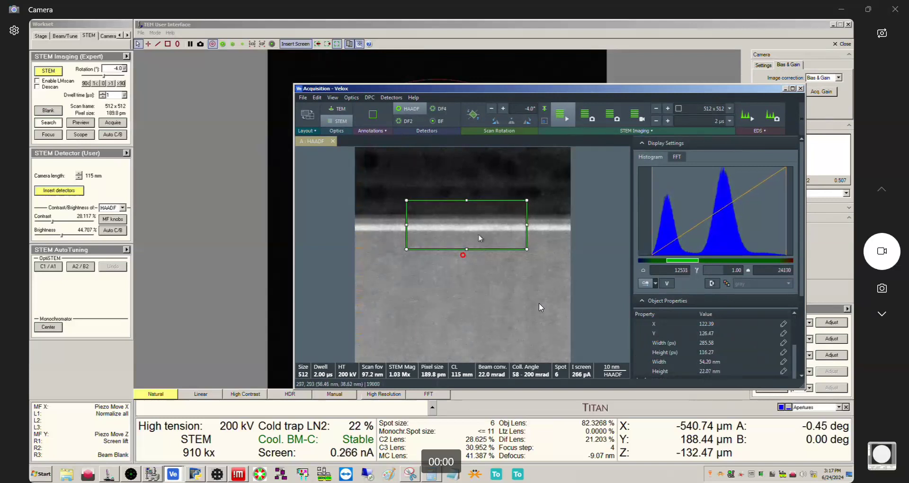
drag(526, 89, 781, 89)
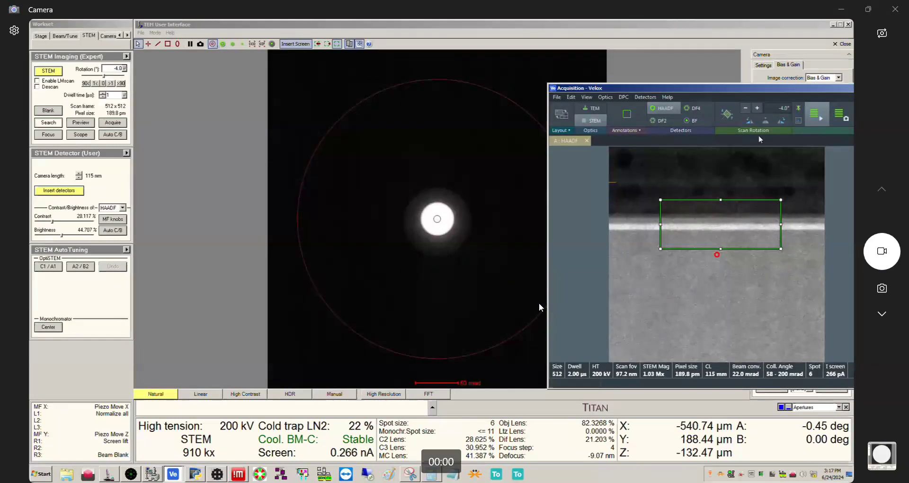
Step: Slow the live HAADF scan to a dwell time of 8.00 µs and check the diffraction disk's motion on the camera
drag(788, 91, 680, 91)
click(819, 124)
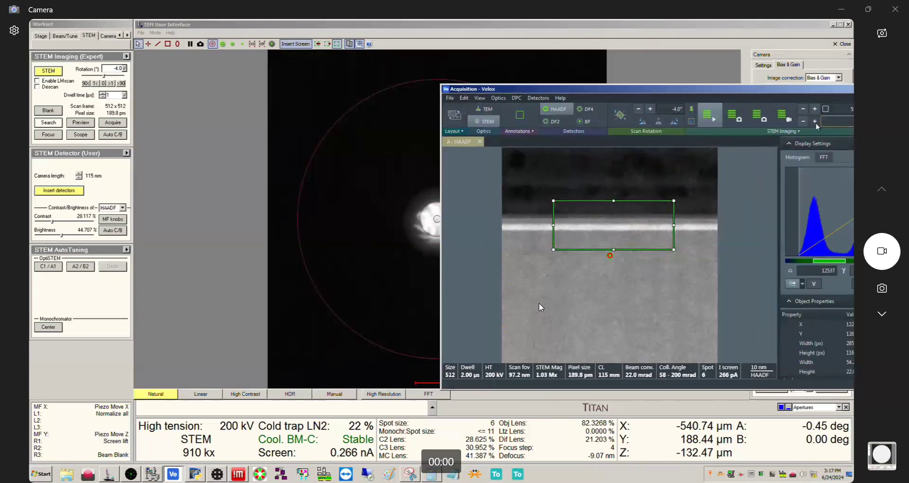
drag(611, 90, 690, 90)
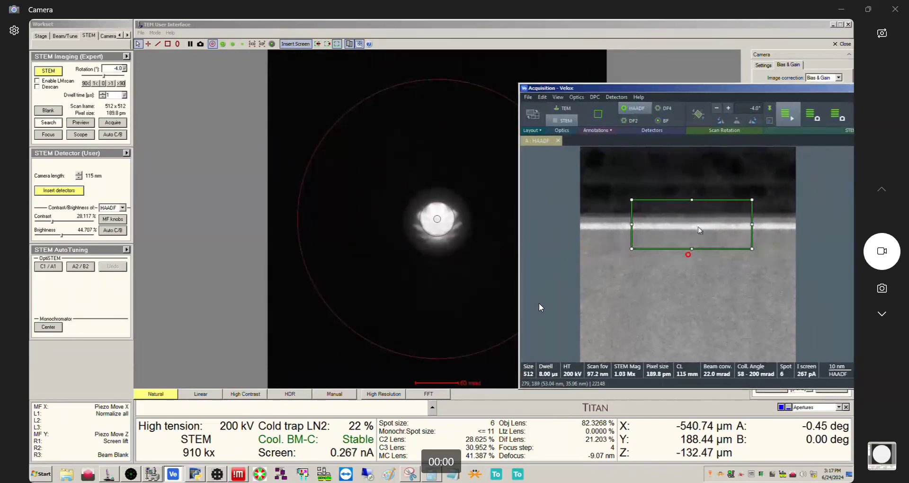
click(690, 254)
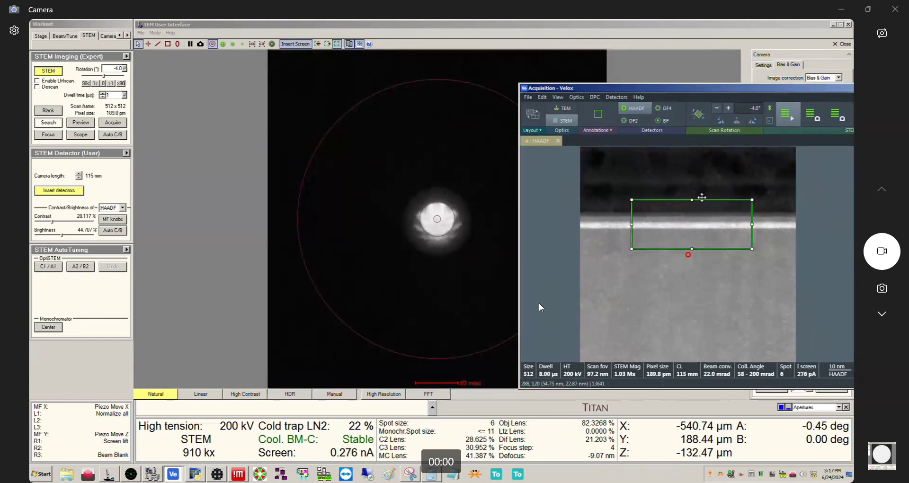
Step: Return the scan dwell time to 2.00 µs and maximize the Velox window
drag(741, 89, 534, 96)
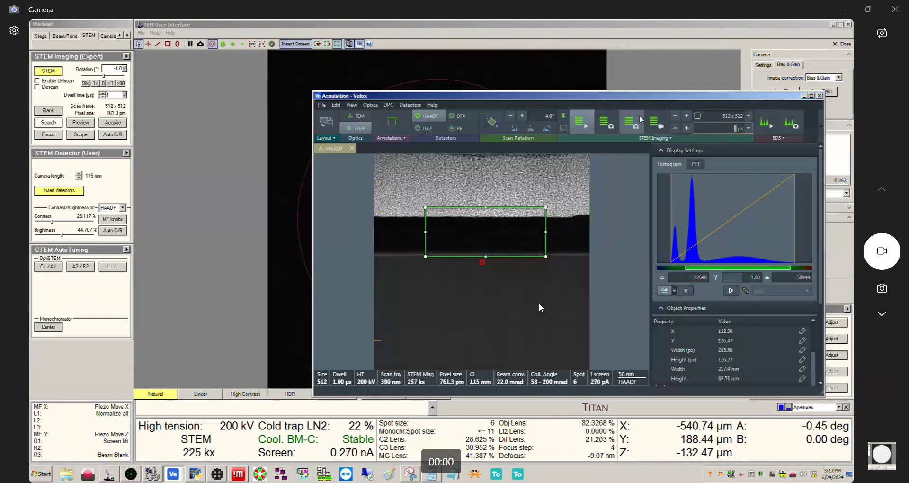
drag(526, 99, 665, 95)
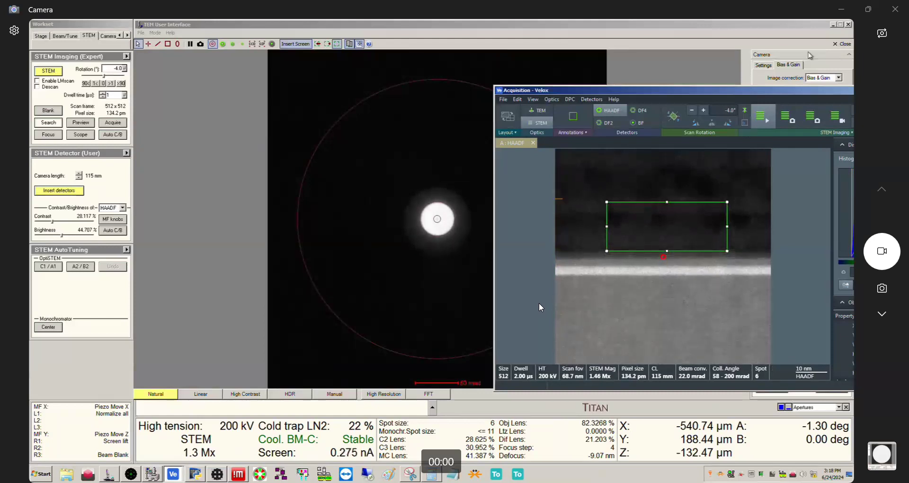
drag(748, 90, 480, 61)
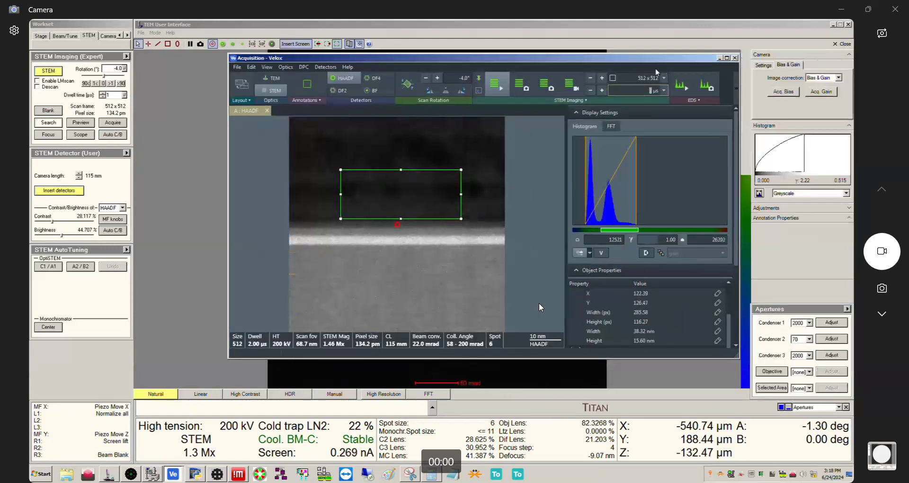
drag(714, 62, 648, 65)
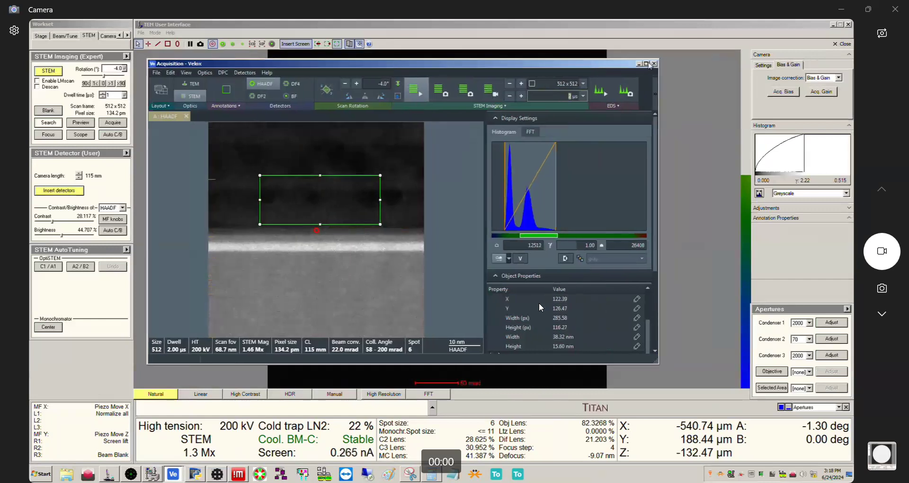
click(646, 63)
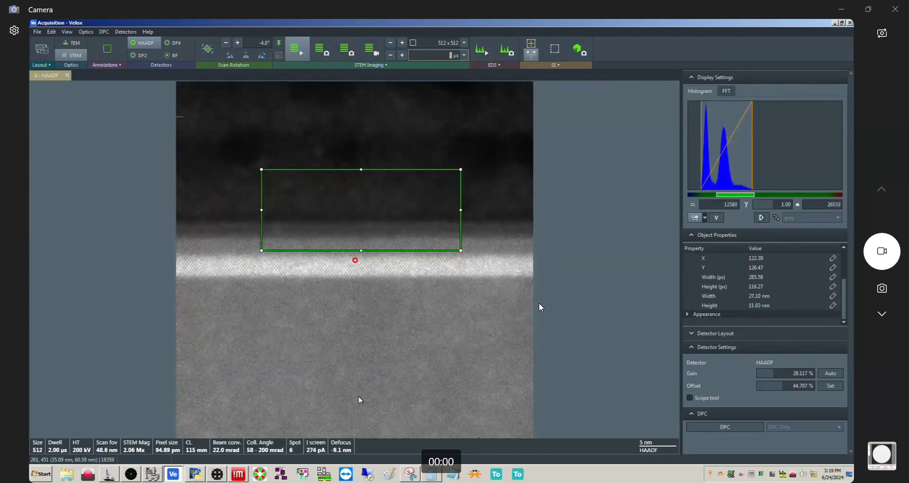
Step: Move the beam marker into the dark layer at about X 381, Y 105 px, center the beam there and resume live scanning
key(alt+Tab)
key(alt+Tab)
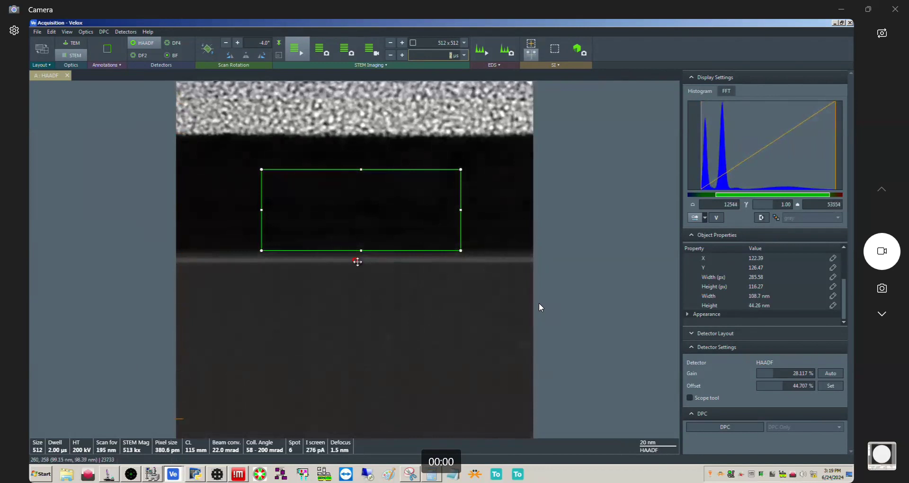
mouse_move(355, 261)
mouse_down()
mouse_move(373, 209)
mouse_move(450, 146)
mouse_move(401, 149)
mouse_move(442, 155)
mouse_up()
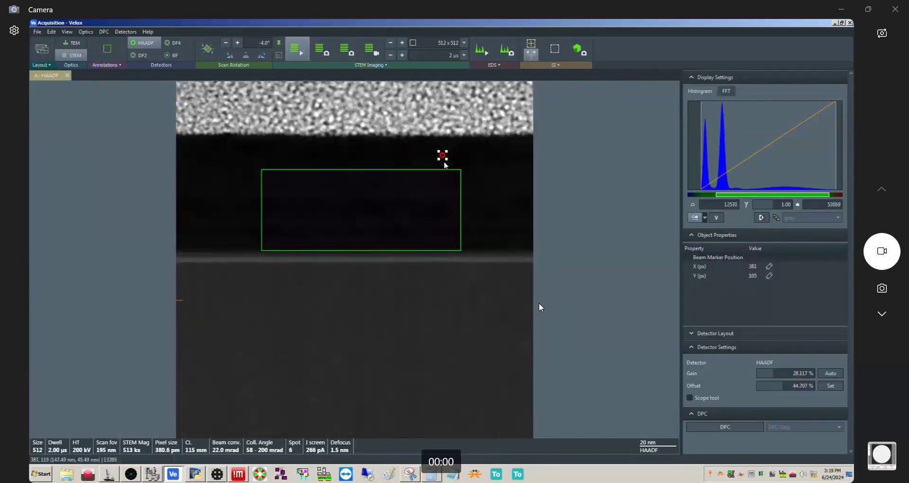
click(302, 50)
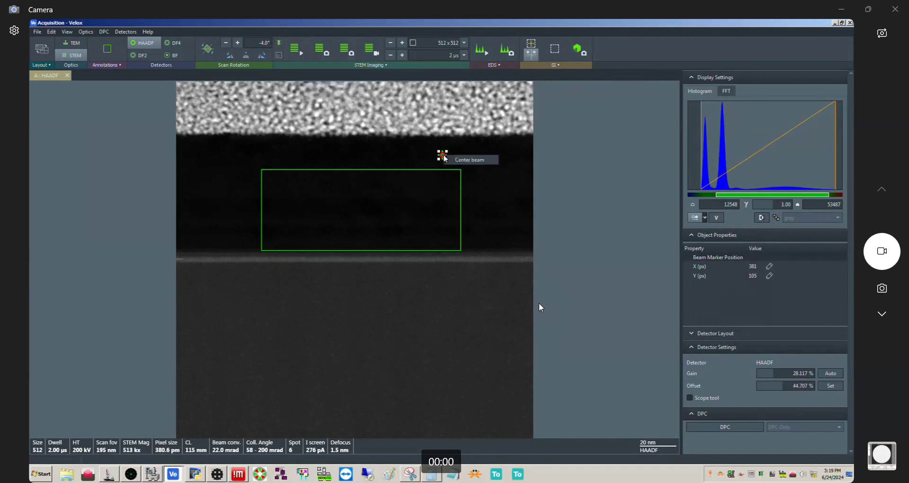
click(468, 161)
click(297, 49)
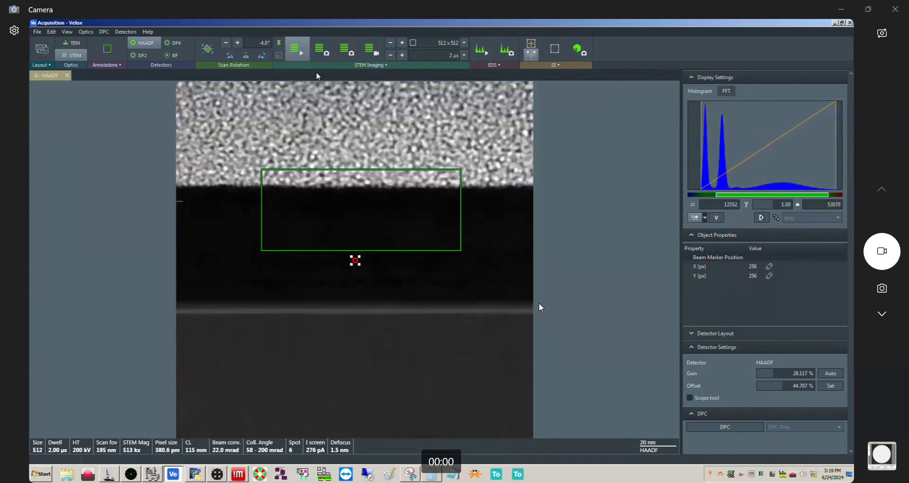
Step: Enable Descan in the TEM User Interface and end the live HAADF scan, minimizing Velox
click(115, 475)
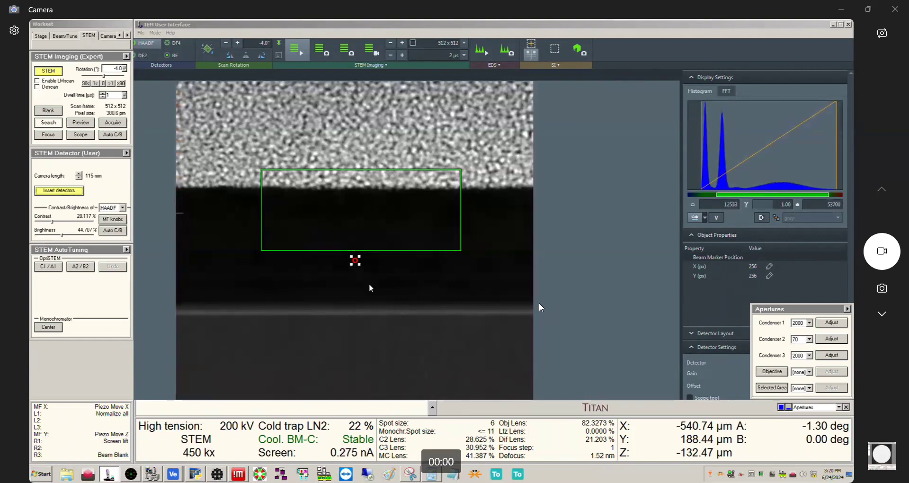
click(51, 87)
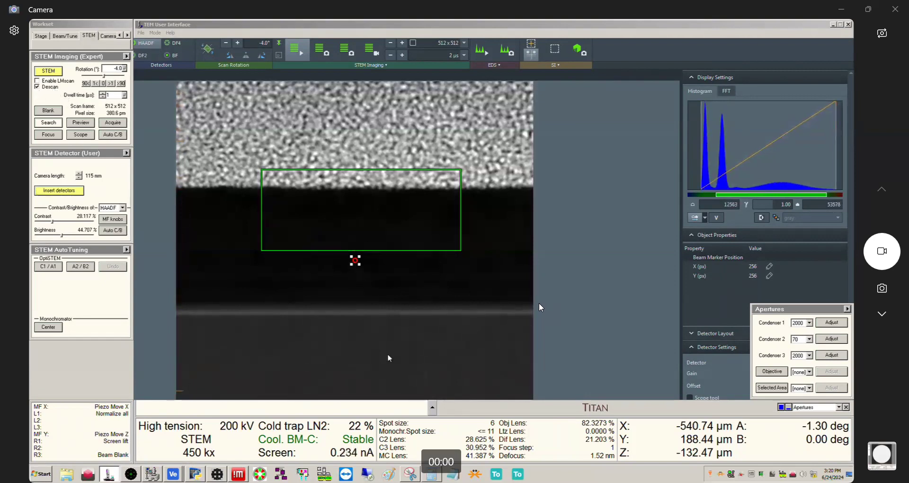
click(302, 54)
click(279, 43)
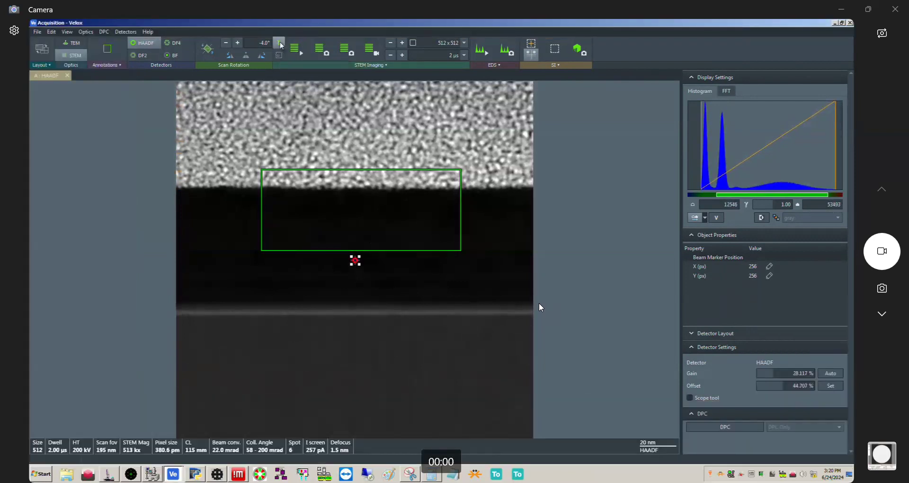
click(834, 24)
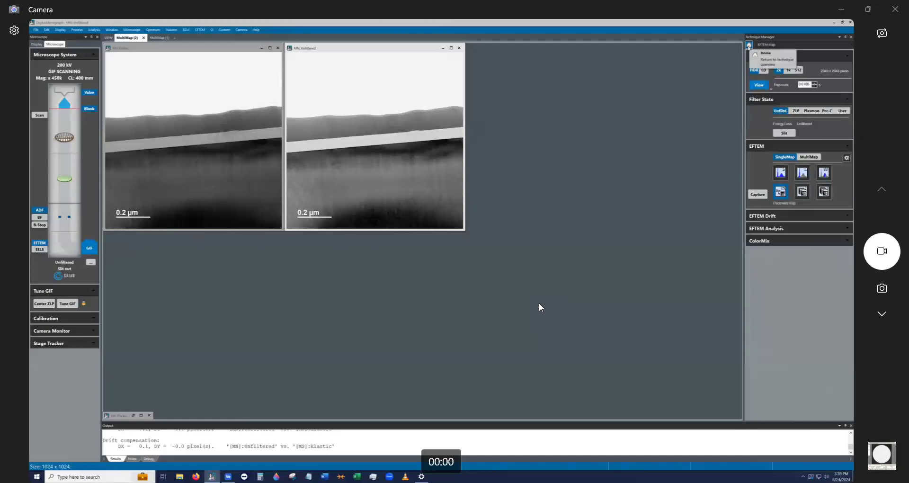
Step: Switch DigitalMicrograph from the EFTEM Map technique to STEM SI and show the VIEW workspace
click(748, 46)
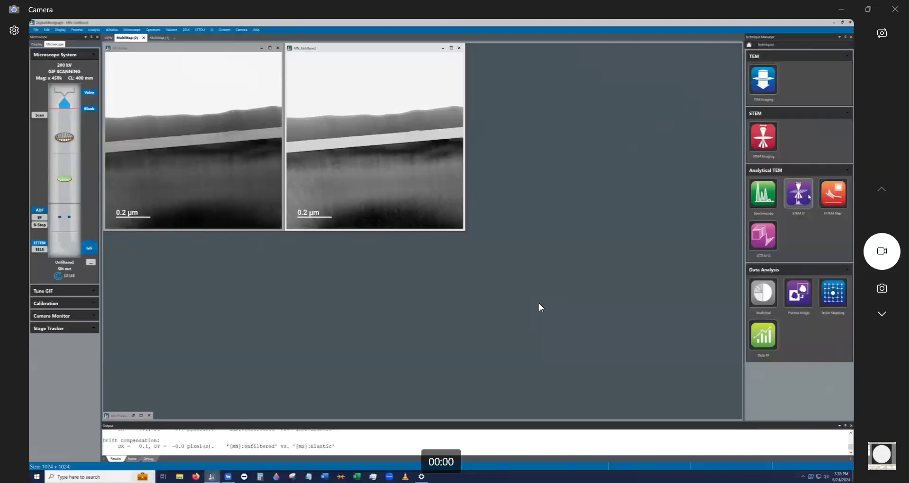
click(808, 196)
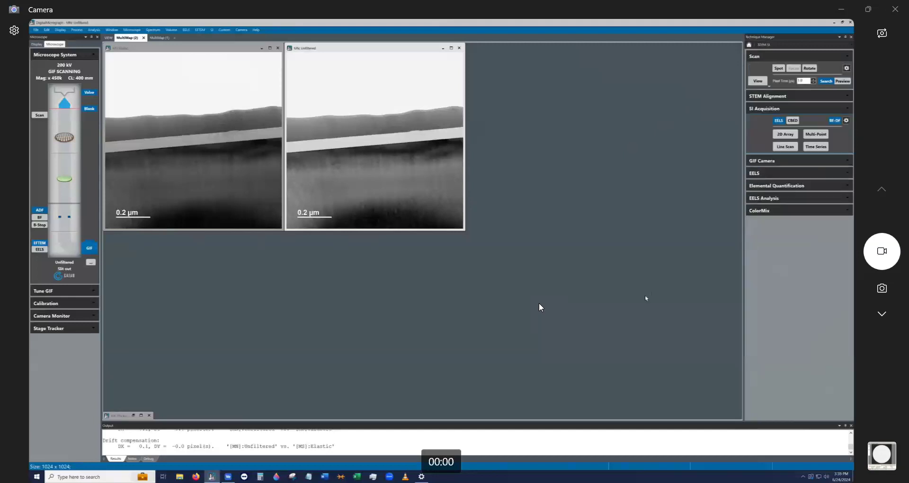
click(109, 38)
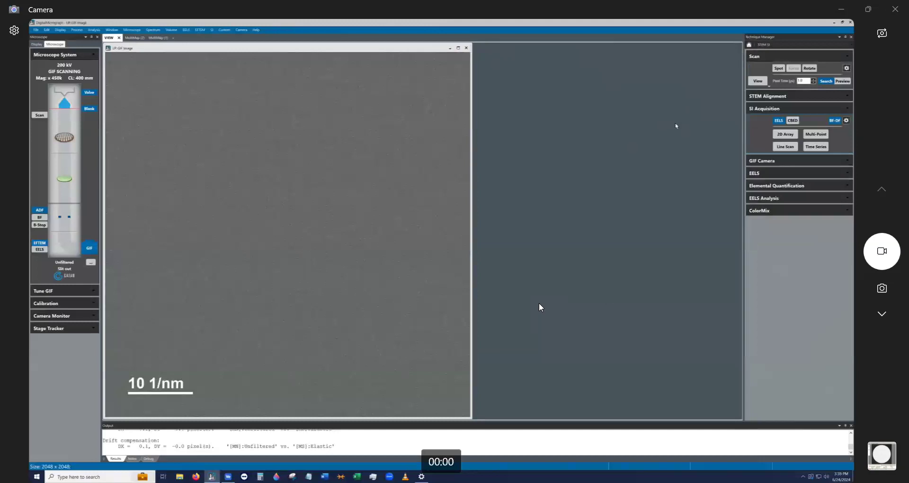
Step: Start the STEM Alignment on the GIF camera, allow the blocking devices to retract, and unblank the beam
click(766, 97)
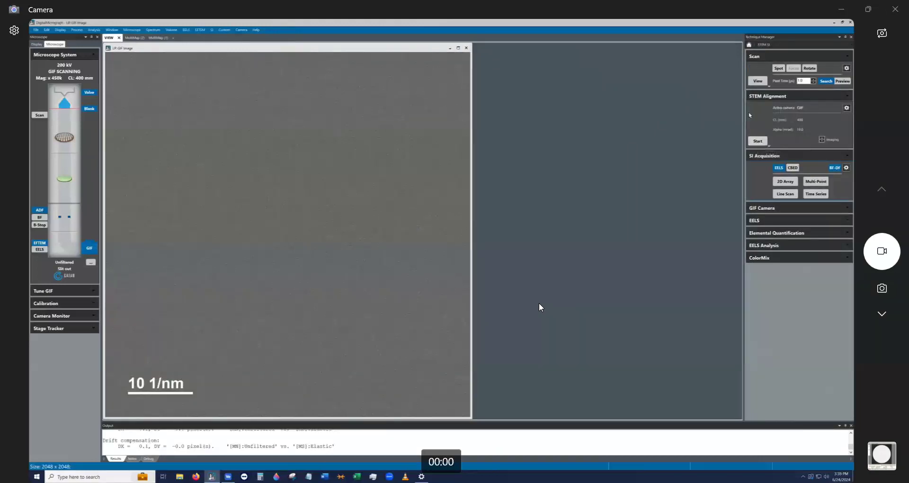
click(758, 141)
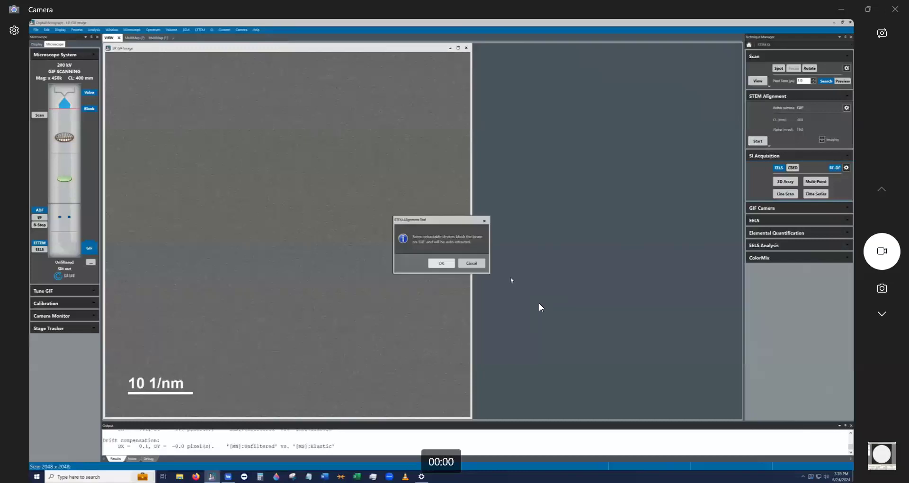
click(445, 264)
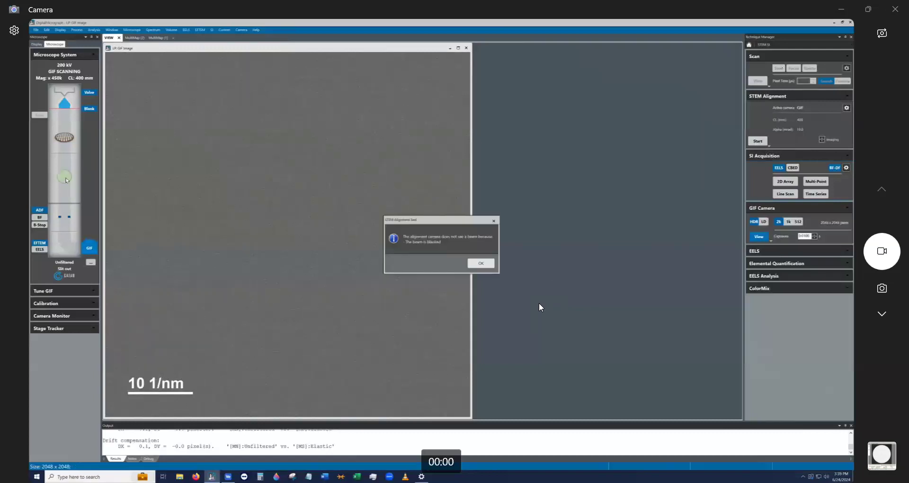
click(480, 263)
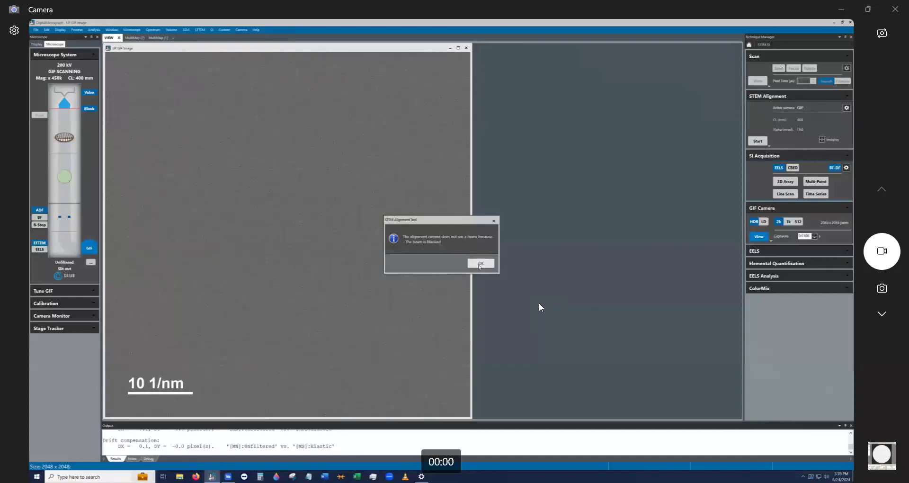
click(92, 112)
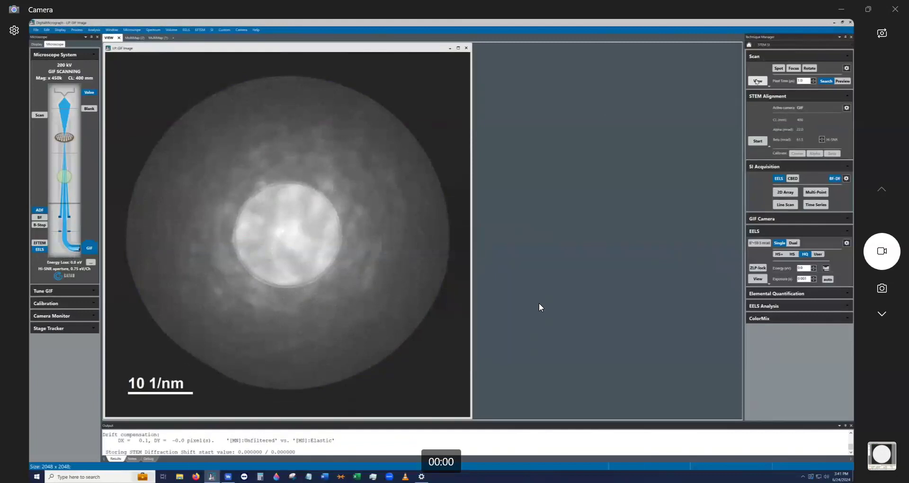
Step: Start the live ADF scan view and run auto gain on the ADF detector
click(757, 81)
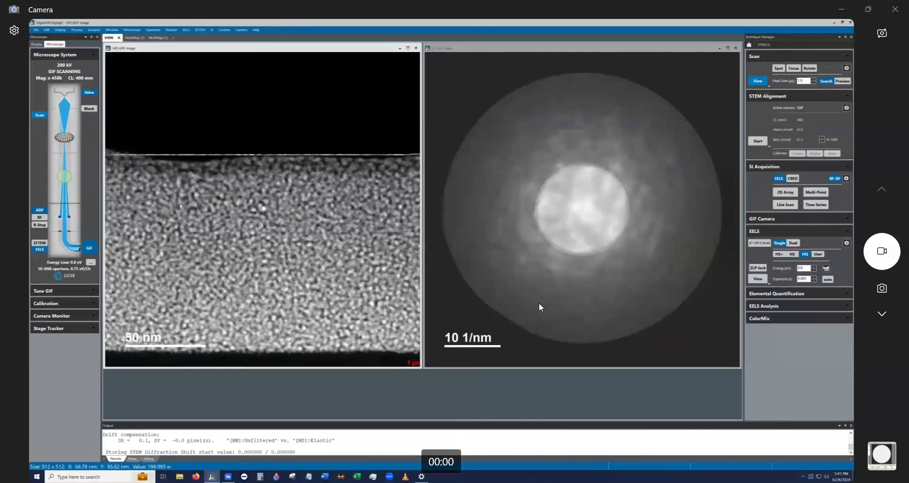
right_click(43, 210)
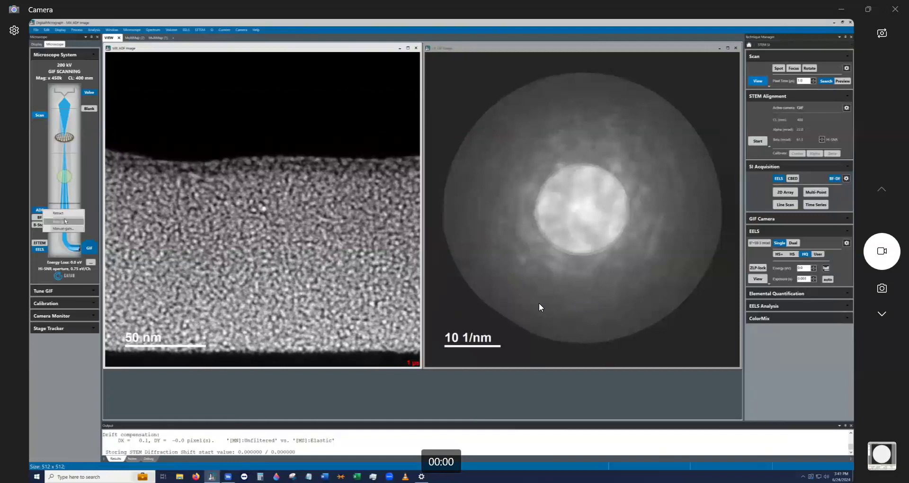
click(68, 222)
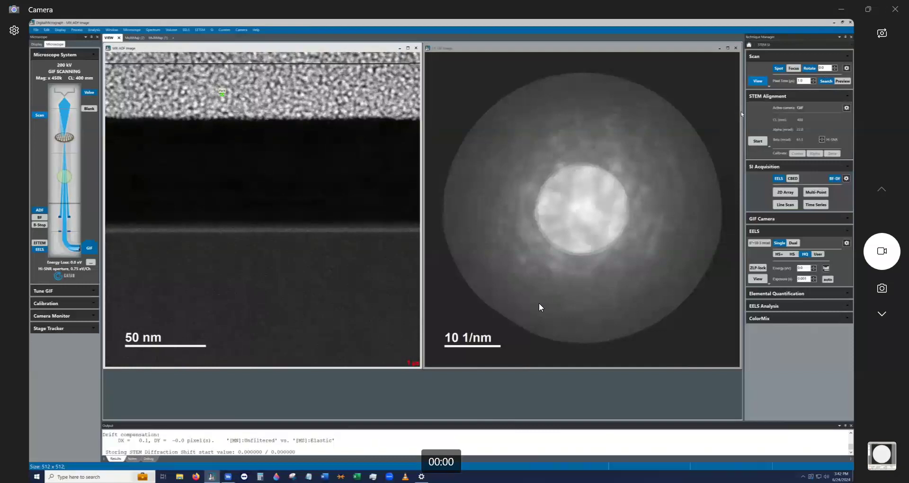
Step: Draw two diagonal line annotations from corner to corner across the live ADF image to mark its centre
right_click(269, 197)
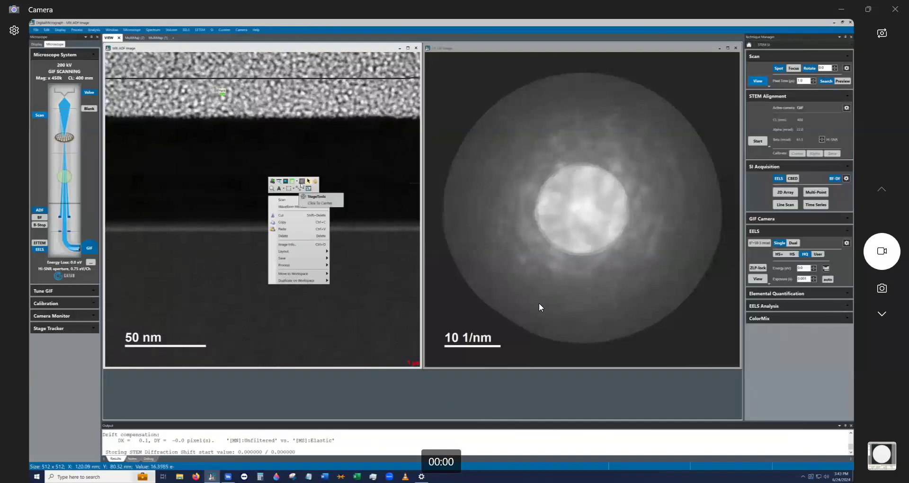
click(308, 132)
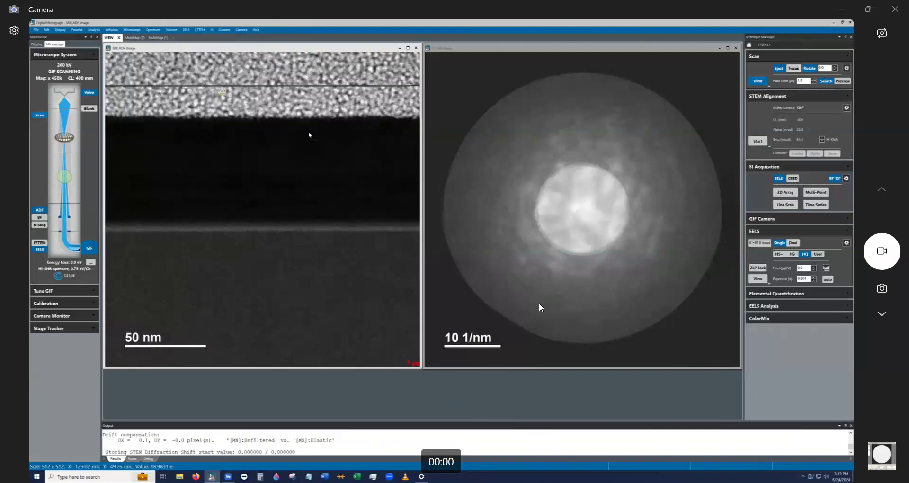
right_click(219, 157)
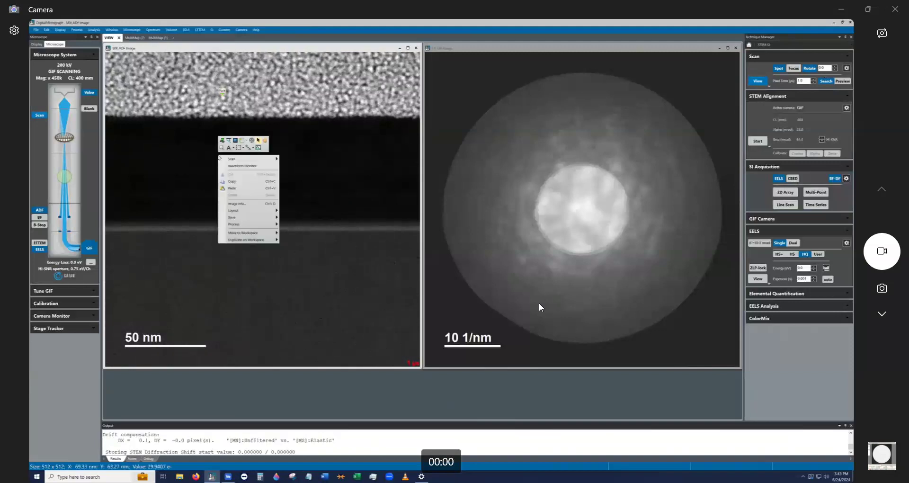
click(252, 148)
click(253, 148)
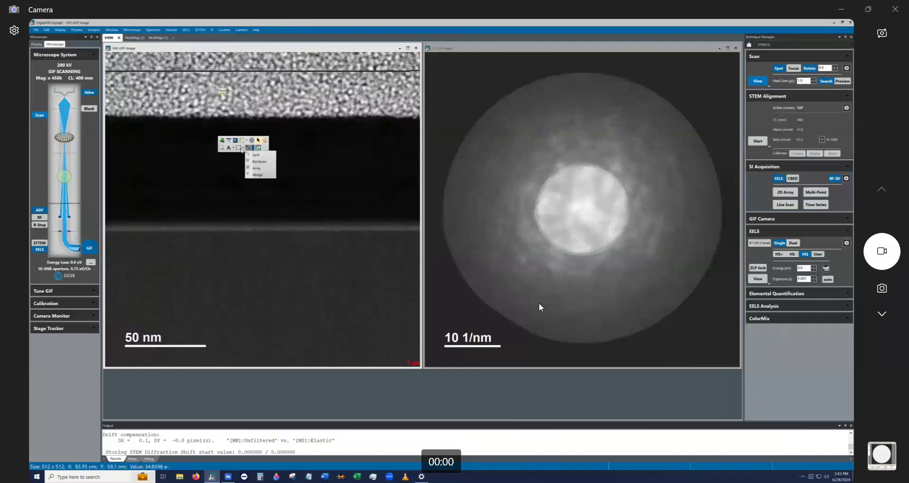
click(241, 148)
click(234, 148)
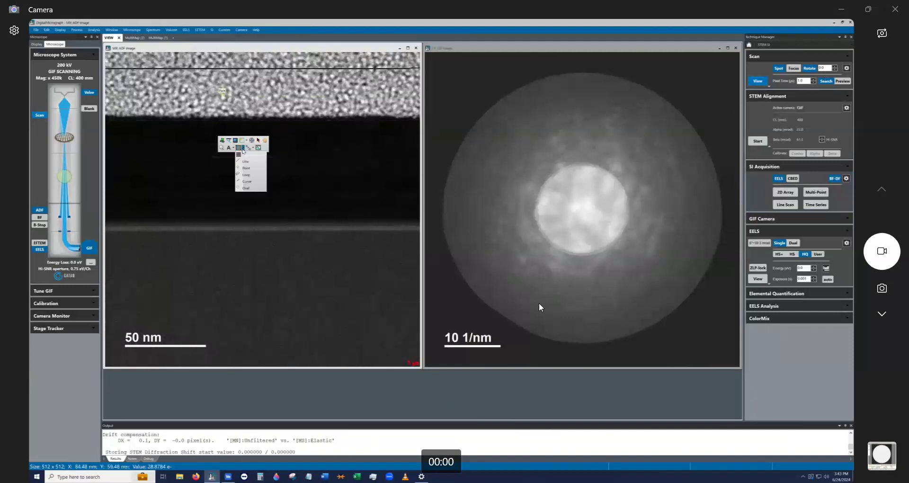
click(233, 149)
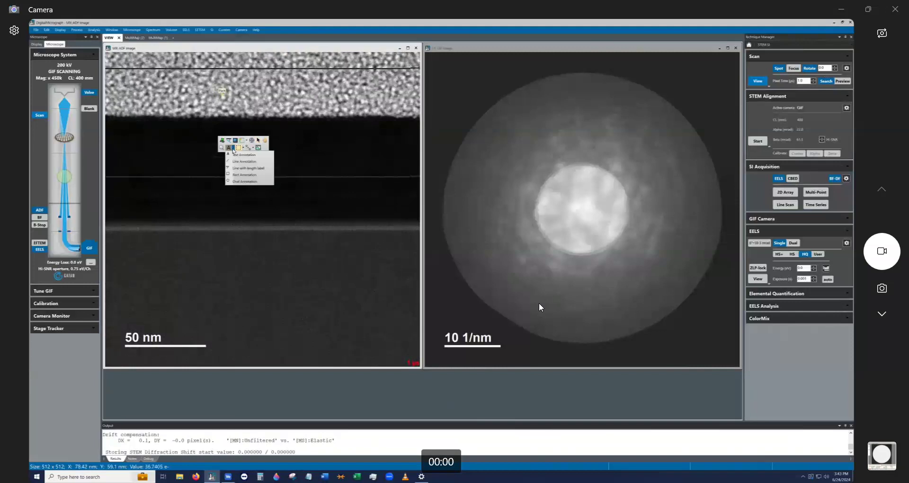
click(241, 161)
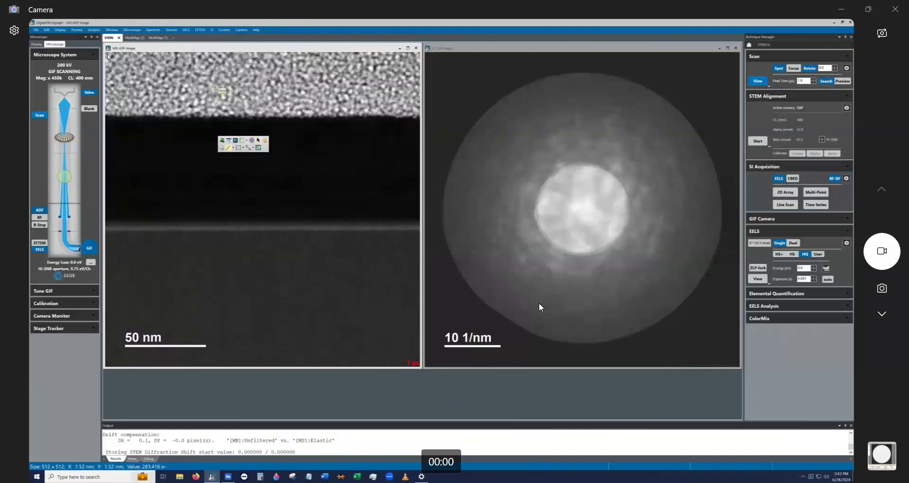
key(space)
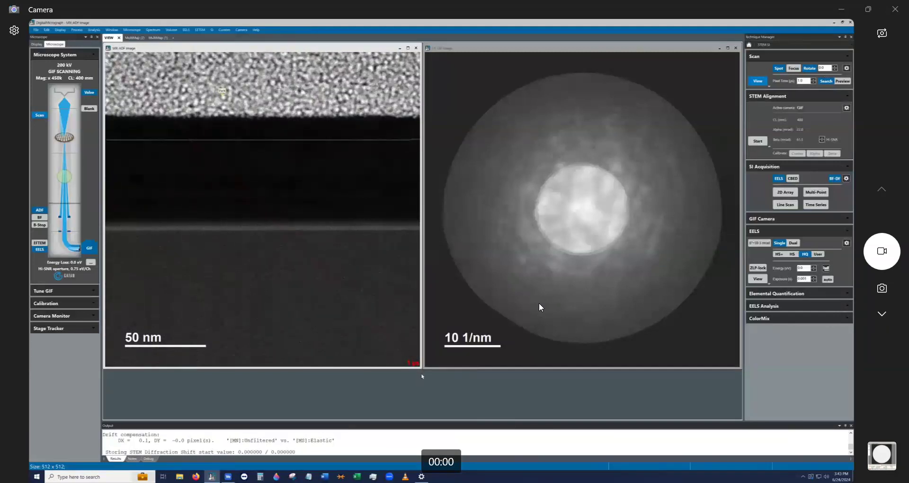
right_click(278, 137)
click(288, 147)
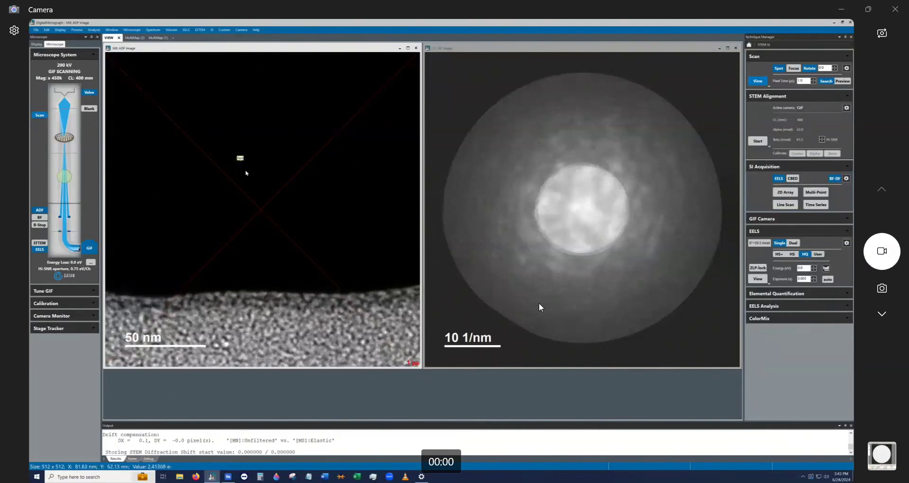
Step: Move the beam position marker over vacuum to the crossing of the diagonals and stop the live ADF scan
drag(245, 171, 259, 209)
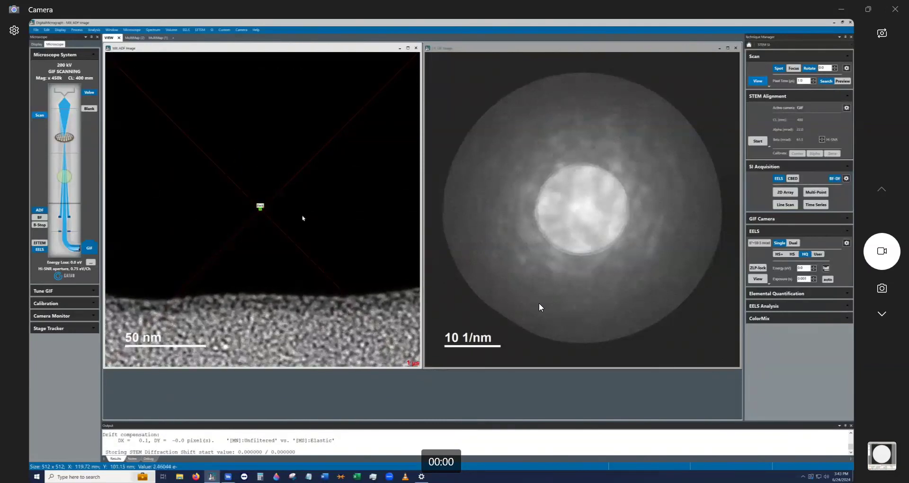
click(758, 81)
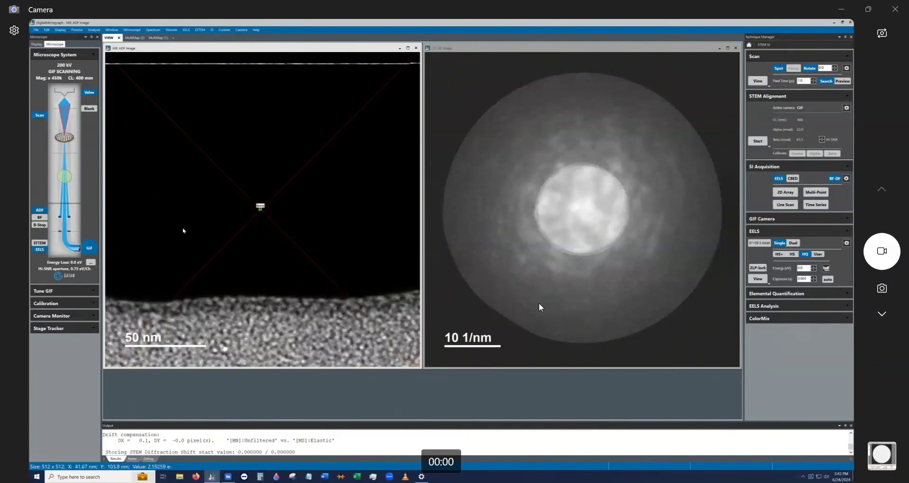
Step: Close the GIF diffraction image window, leaving the ADF image open
click(735, 48)
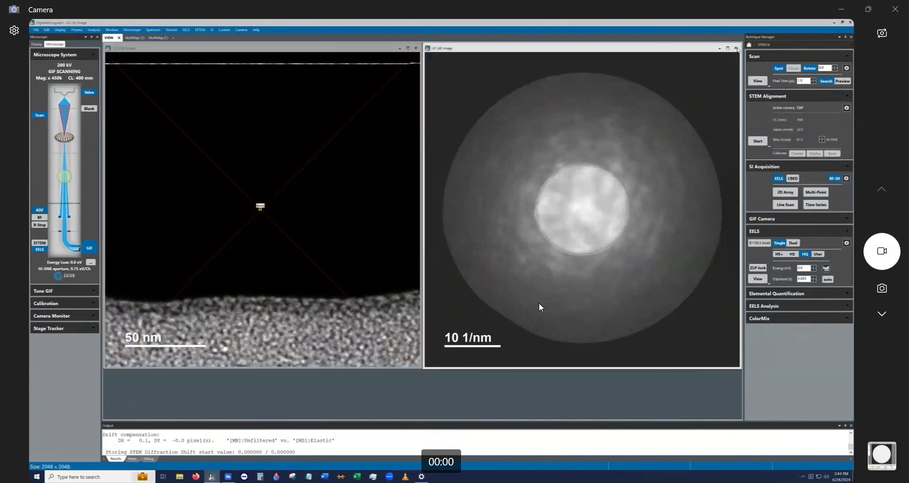
click(469, 263)
click(736, 48)
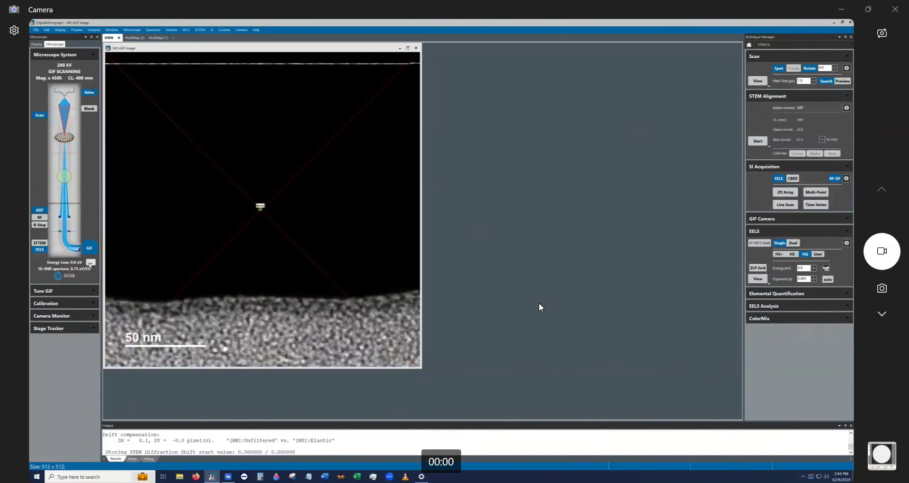
Step: Review the energy filter's dispersion choices, keep 0.75 eV/Ch, and close the filter state settings
click(90, 263)
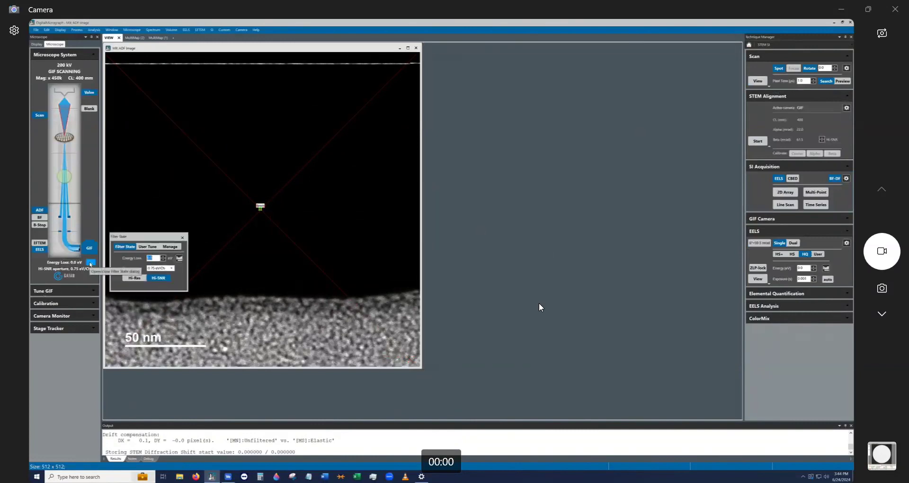
click(173, 269)
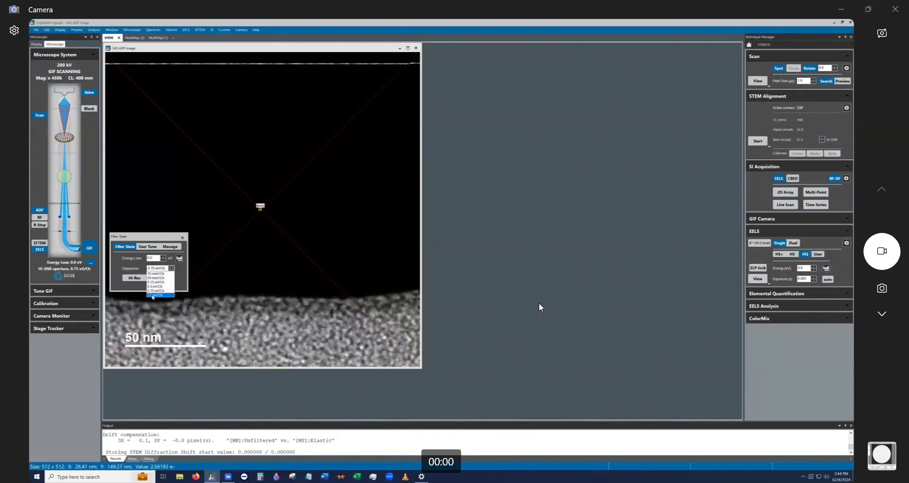
click(152, 291)
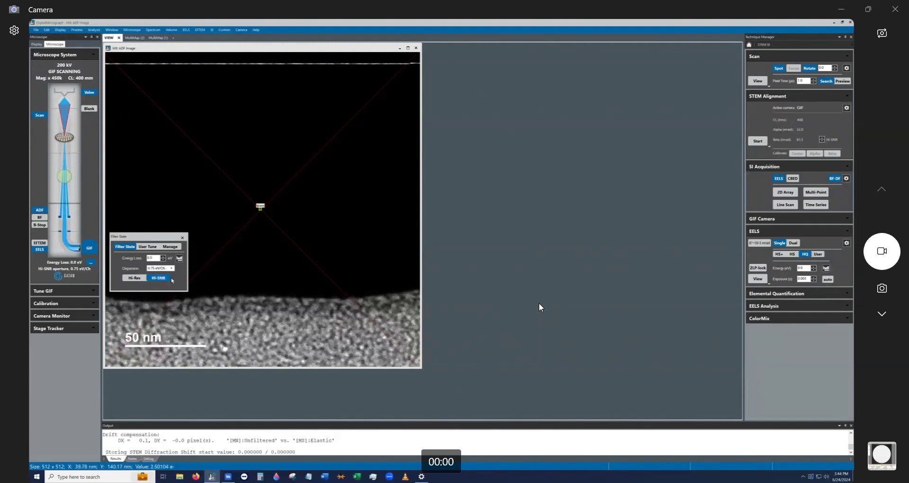
click(171, 268)
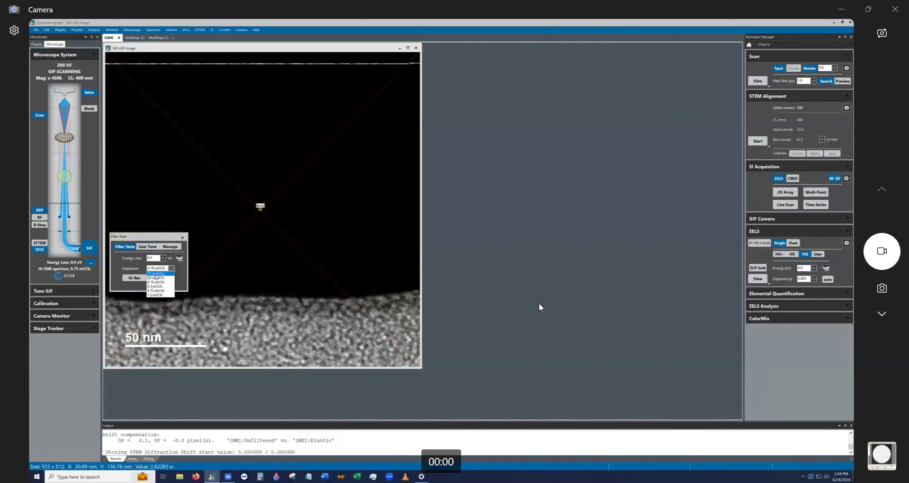
click(185, 268)
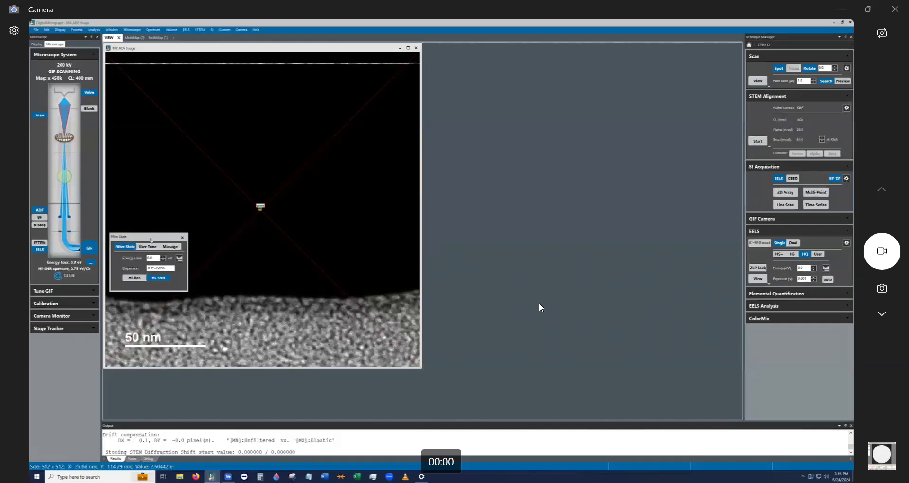
click(183, 237)
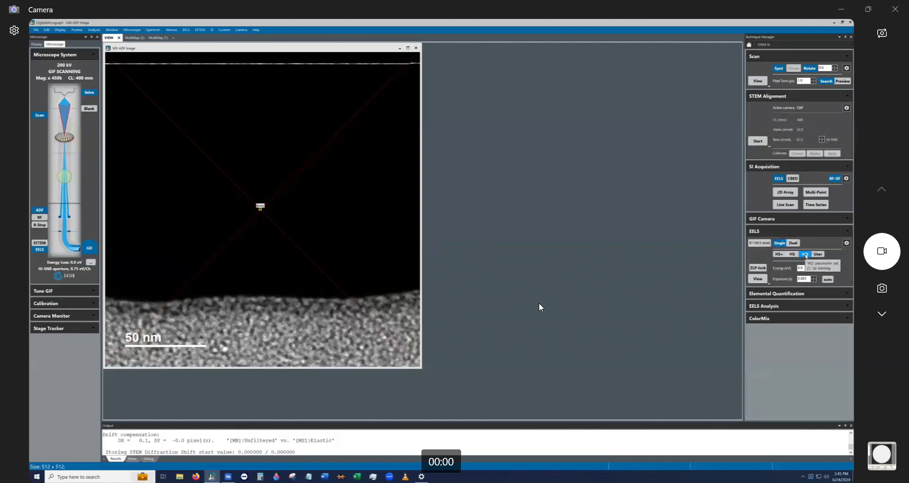
Step: Start the live EELS view at an exposure of 1e-7 s and raise the exposure by one increment
click(803, 279)
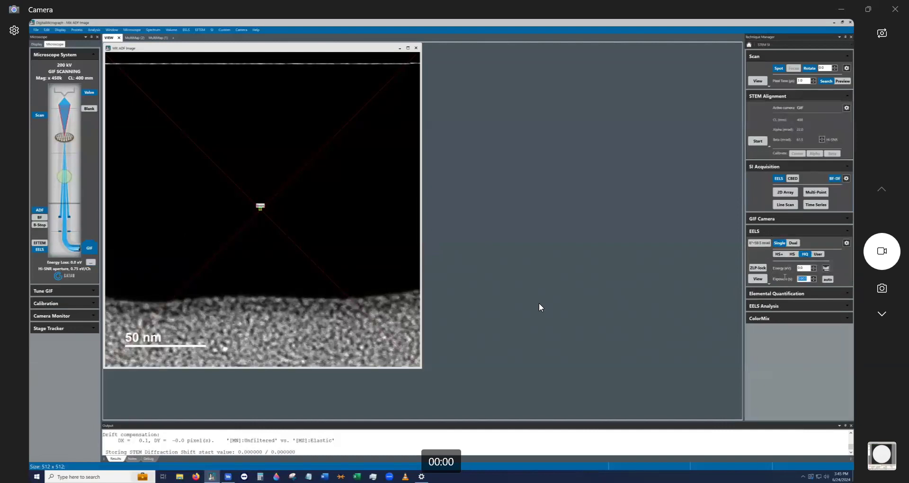
text(1e-7)
click(757, 279)
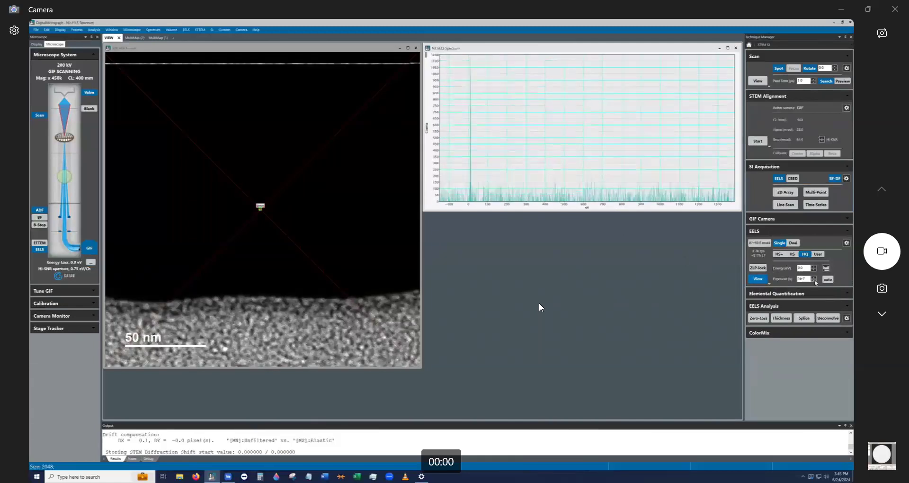
click(813, 277)
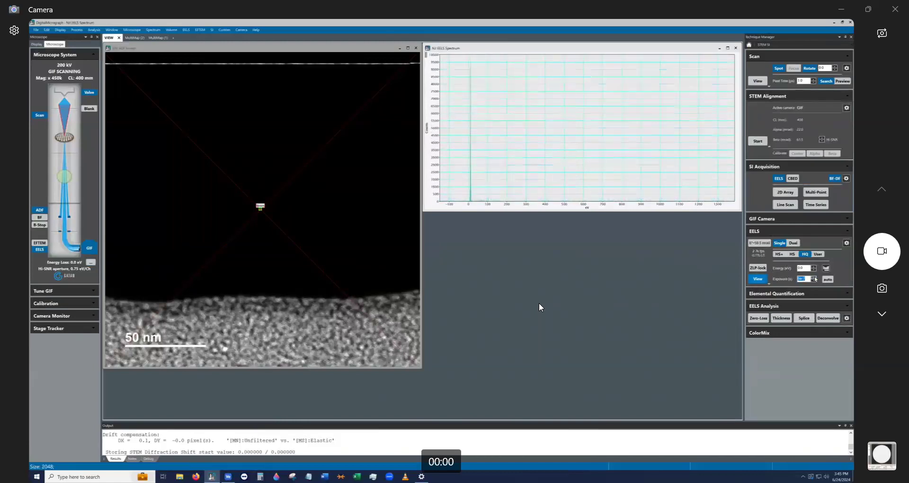
Step: Enable ZLP lock and run AutoFocus on the live EELS spectrum through to completion
click(758, 269)
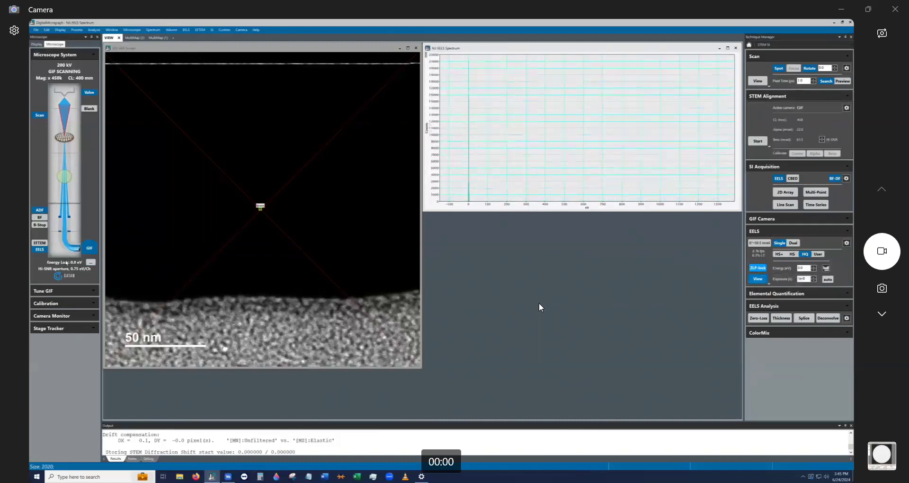
click(92, 263)
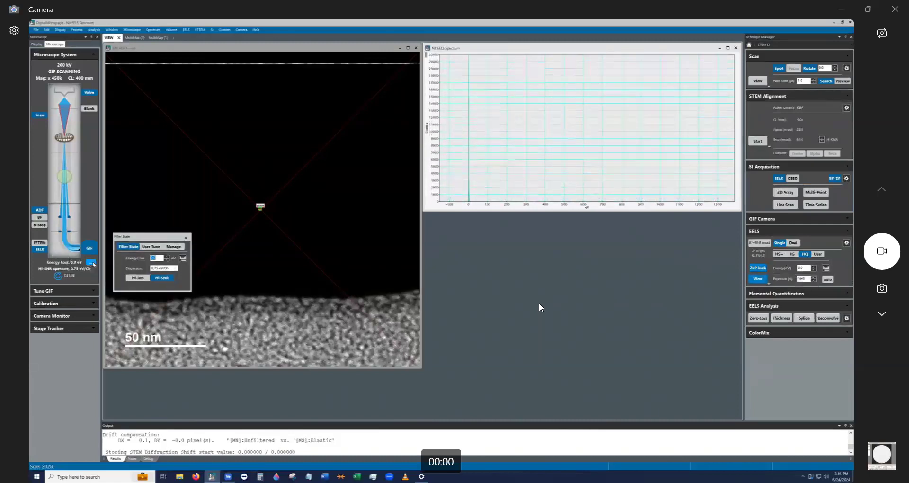
click(92, 263)
right_click(39, 251)
click(86, 276)
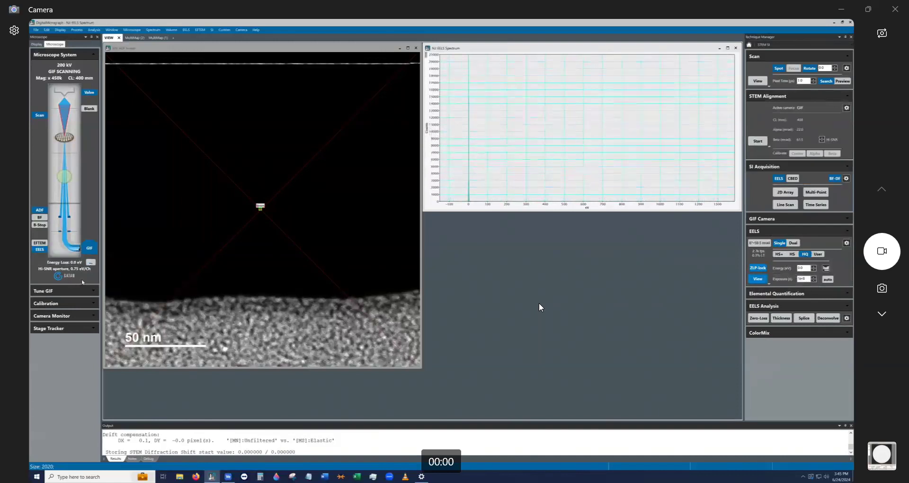
click(91, 293)
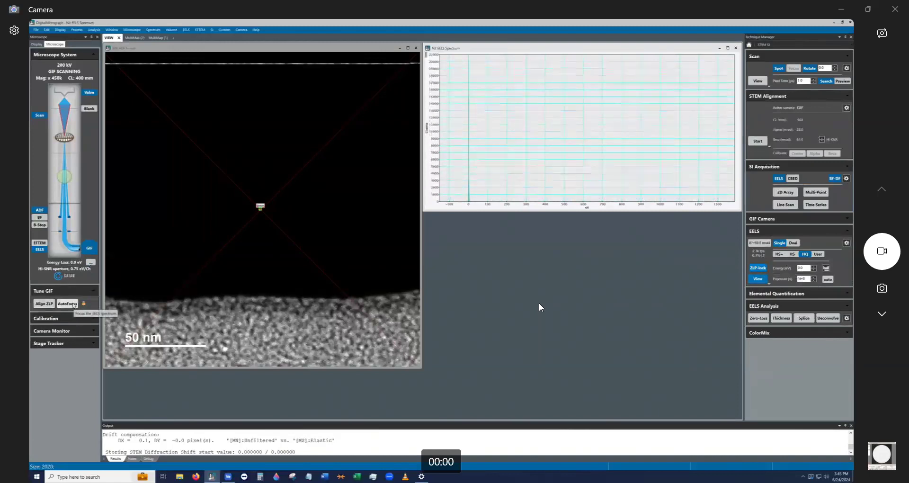
click(73, 305)
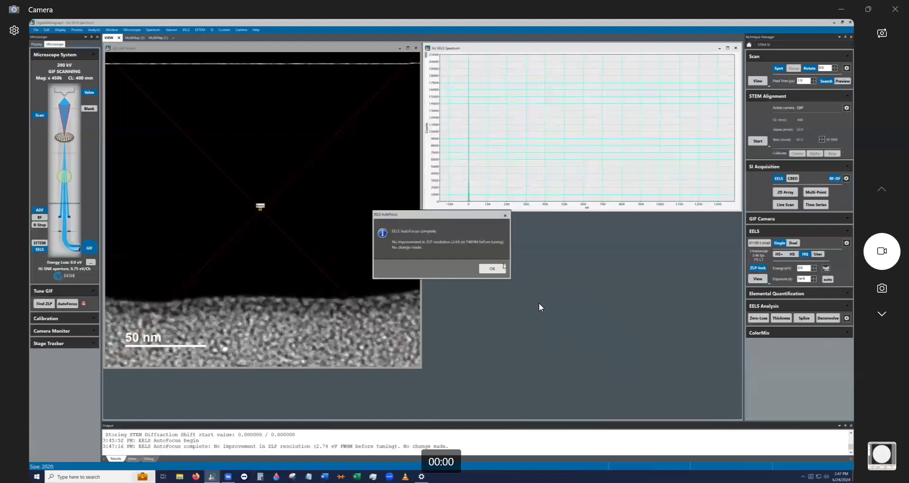
click(497, 268)
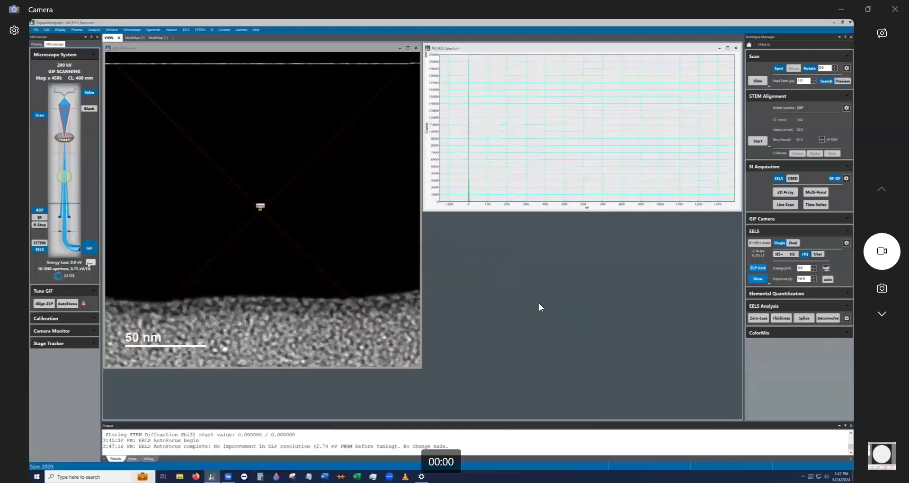
Step: Zoom the spectrum onto the zero-loss peak, show the filter's User Tune controls, and switch the EELS readout to User mode
click(90, 264)
click(145, 248)
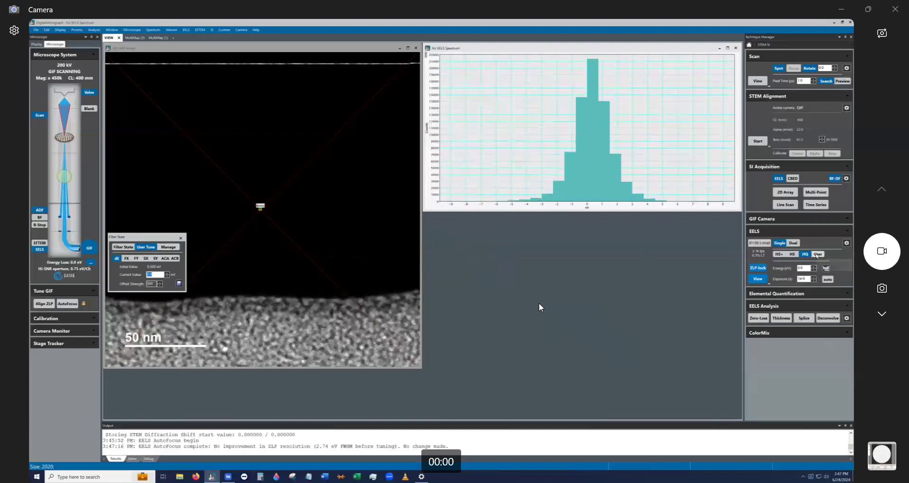
click(816, 255)
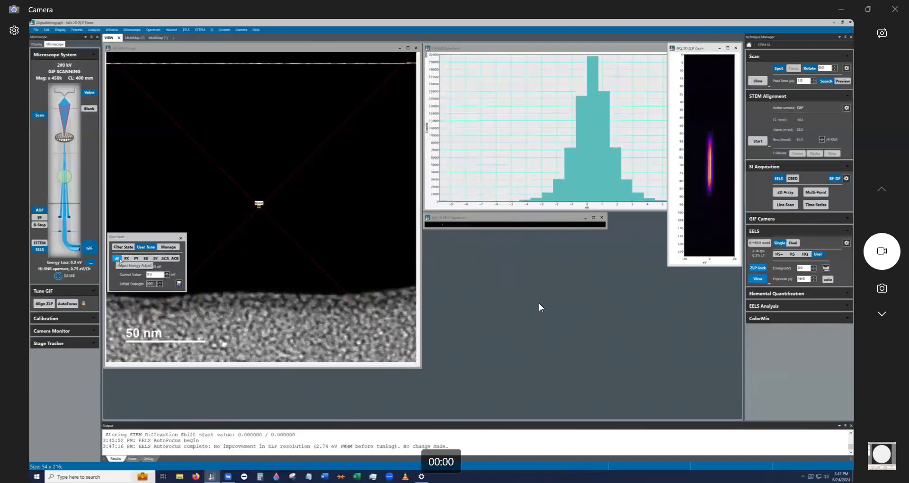
Step: Manually adjust the FX, FY and SX tuning of the filter against the zero-loss peak image, and close the tuning controls
click(126, 258)
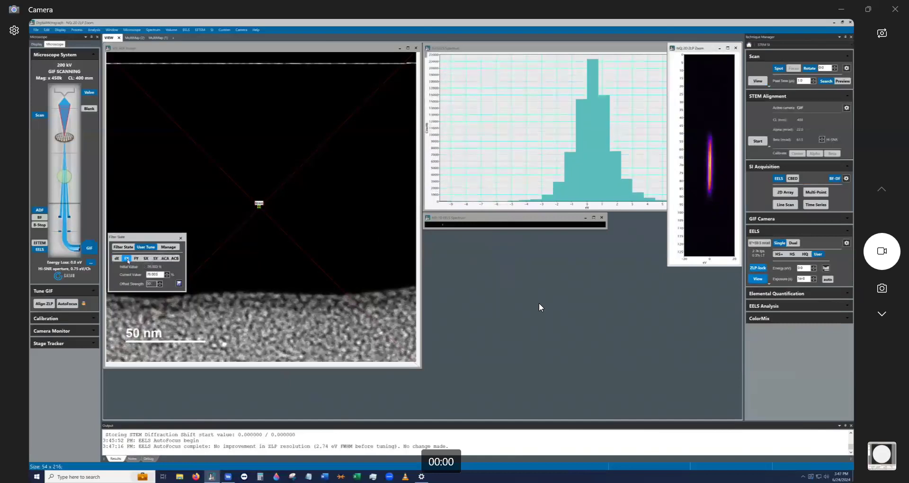
key(Up)
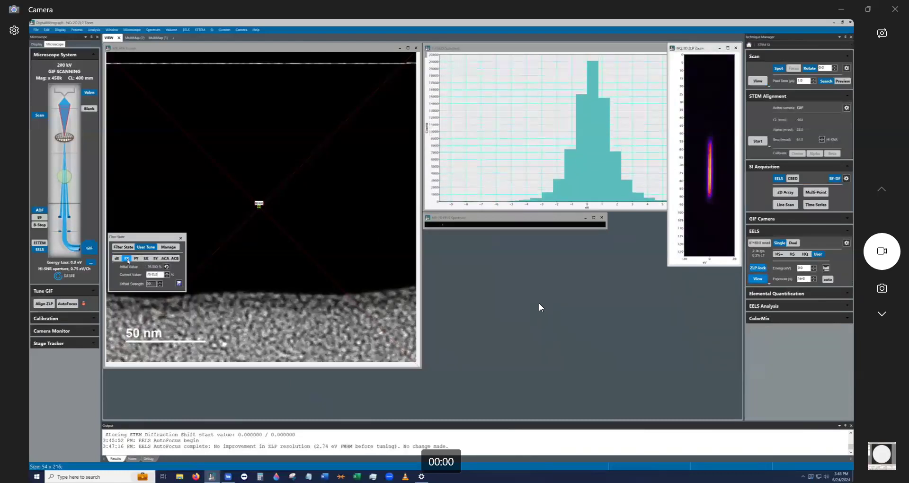
click(135, 260)
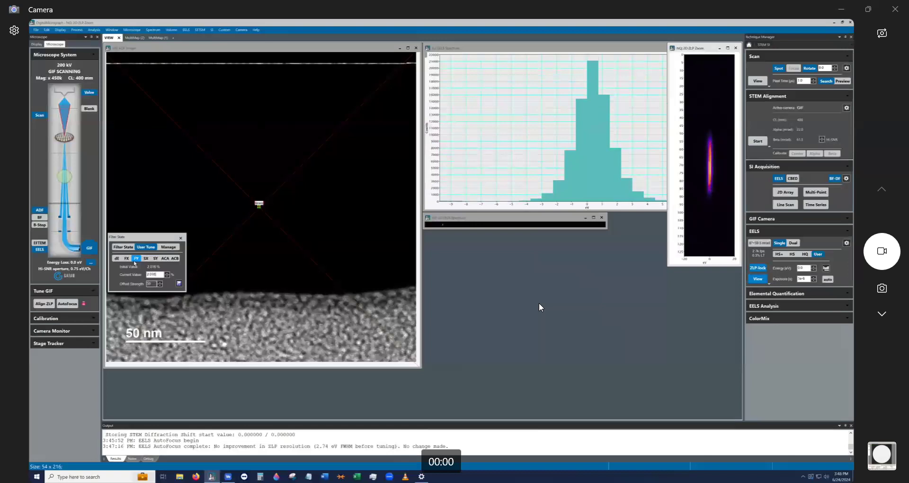
click(145, 259)
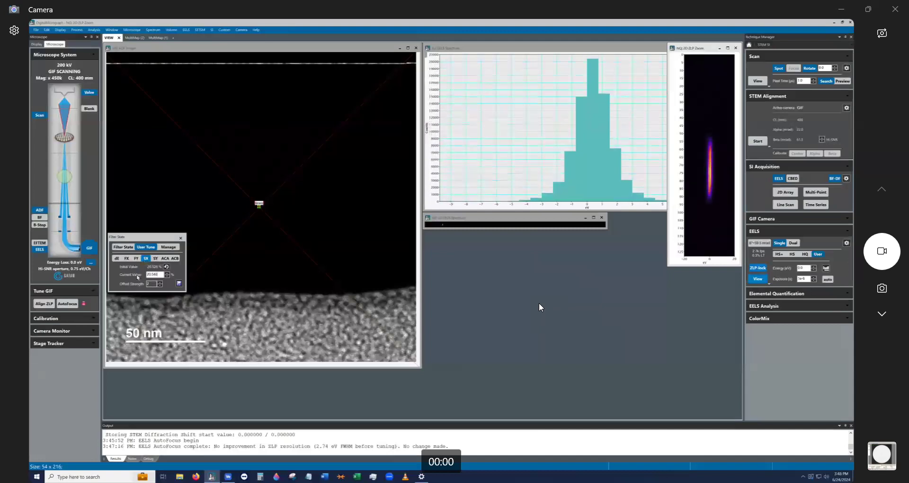
click(181, 238)
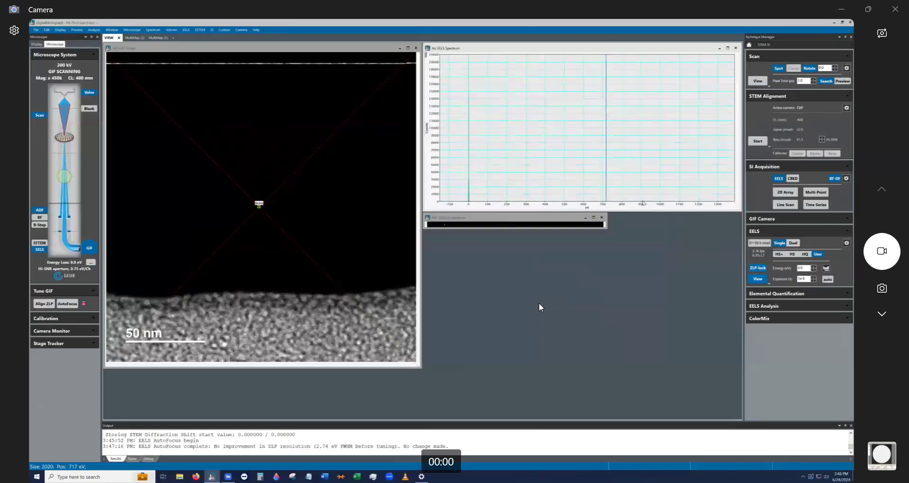
Step: Run the Zero-Loss analysis on the live EELS spectrum
click(782, 306)
click(758, 318)
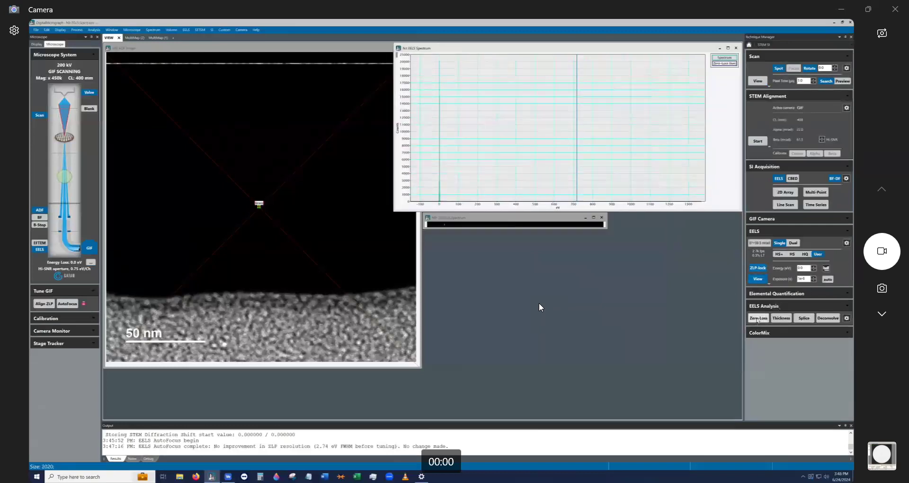
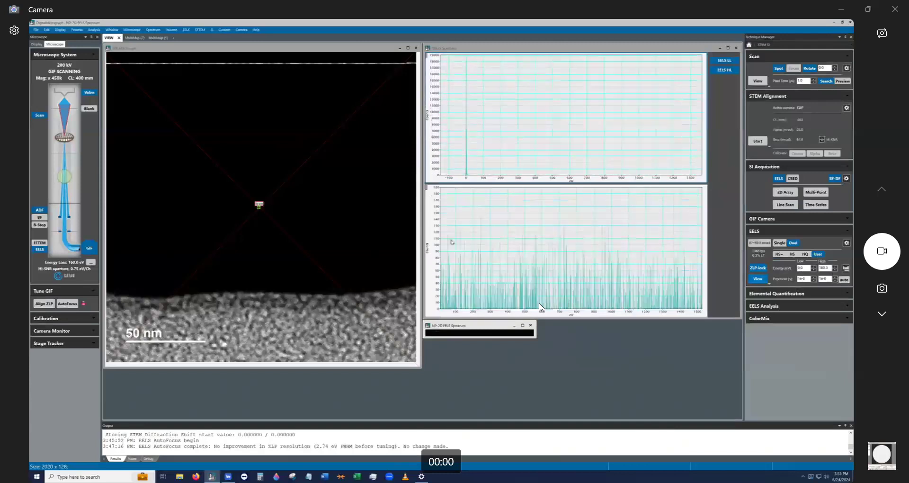
Step: Start the live STEM scan, switch it to the Preview scan, and raise the high-loss EELS exposure
click(758, 81)
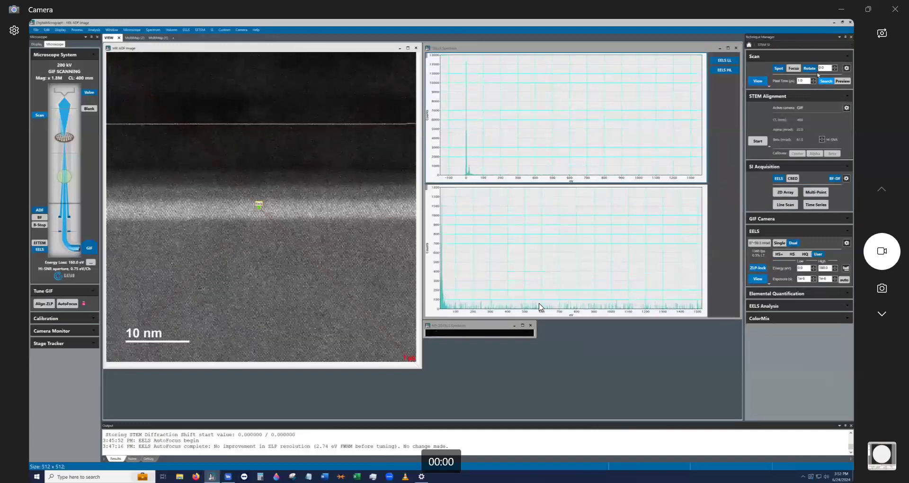
click(845, 83)
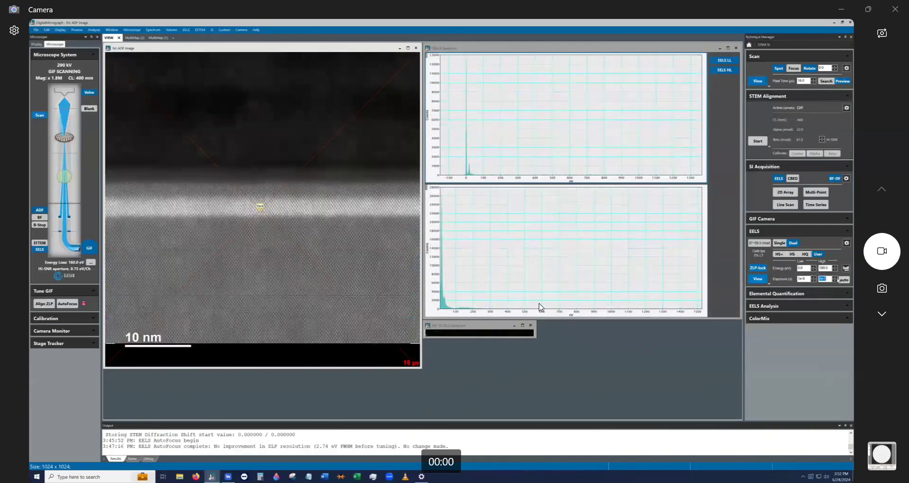
click(835, 277)
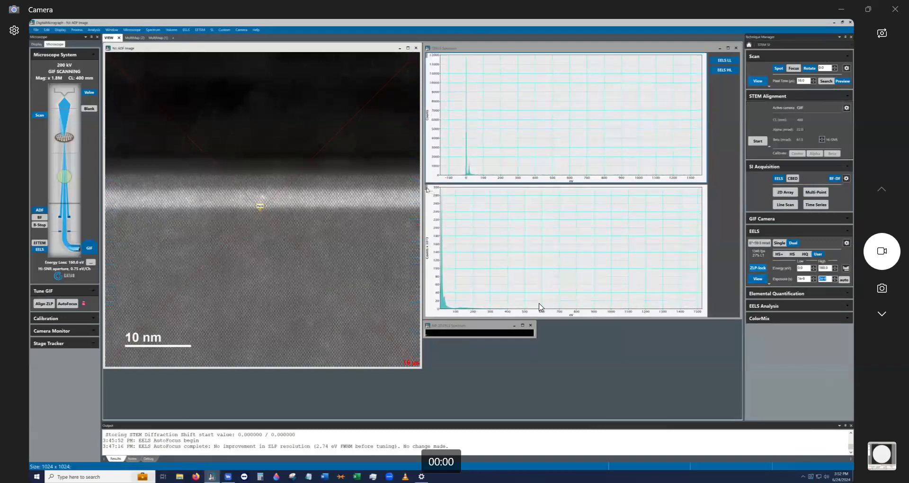
Step: Split the high-loss spectrum display to inspect its high-energy range separately, and restore the single view
click(484, 212)
drag(515, 216, 565, 227)
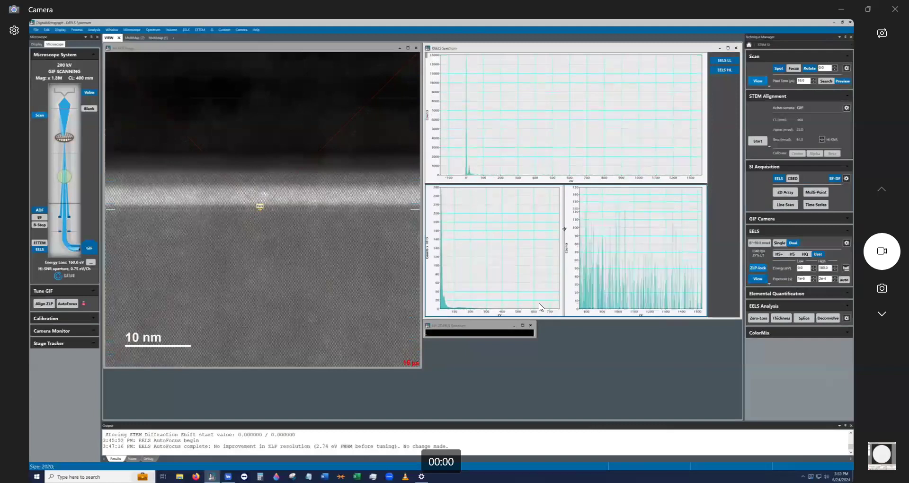
drag(564, 229, 436, 246)
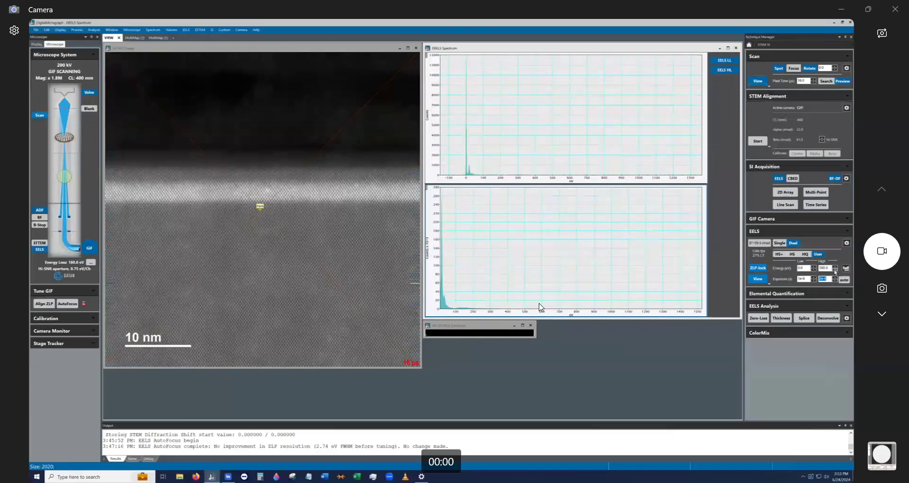
Step: Adjust the high-loss energy offset of the dual EELS view in small increments to 181 eV
click(835, 270)
click(834, 267)
click(835, 267)
click(835, 267)
click(835, 266)
click(835, 267)
click(835, 267)
click(835, 267)
click(834, 267)
click(835, 267)
click(835, 267)
click(835, 267)
click(835, 267)
click(835, 267)
click(835, 267)
click(835, 267)
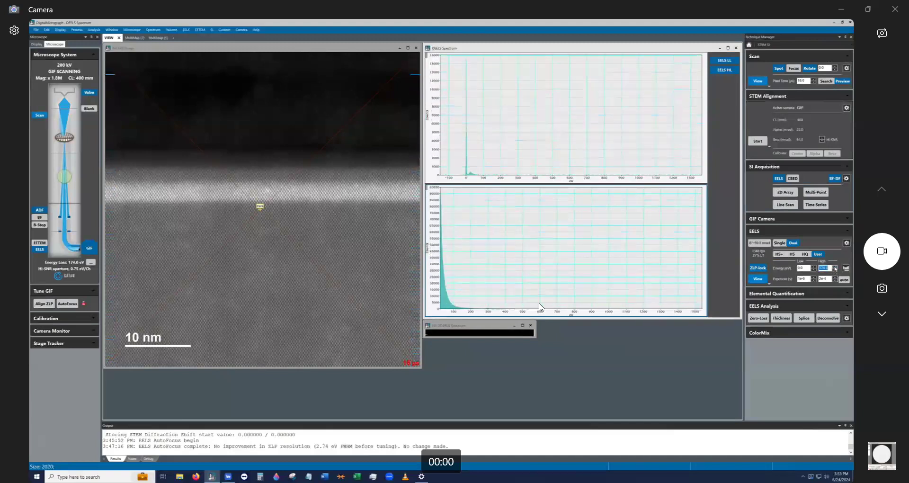
click(835, 266)
click(835, 267)
click(834, 267)
click(835, 267)
click(835, 267)
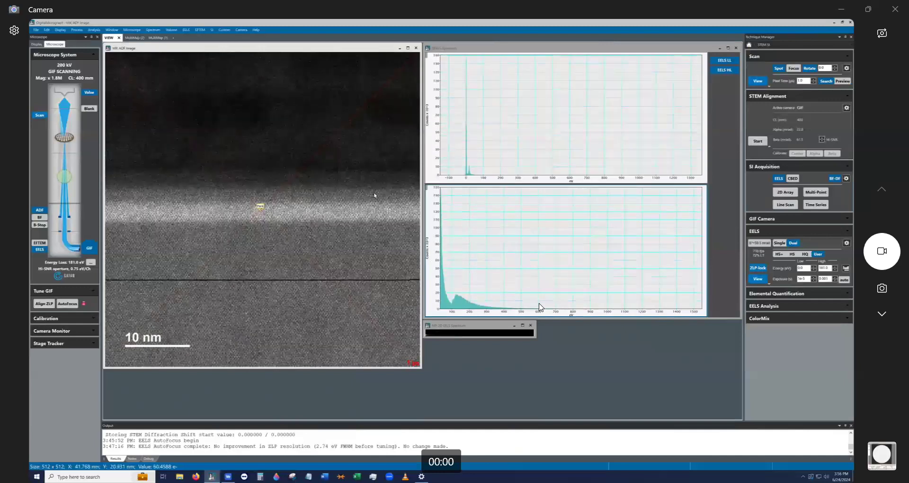
Step: Acquire the survey image in Preview scan mode and set up a 2D array EELS spectrum image on it
click(842, 81)
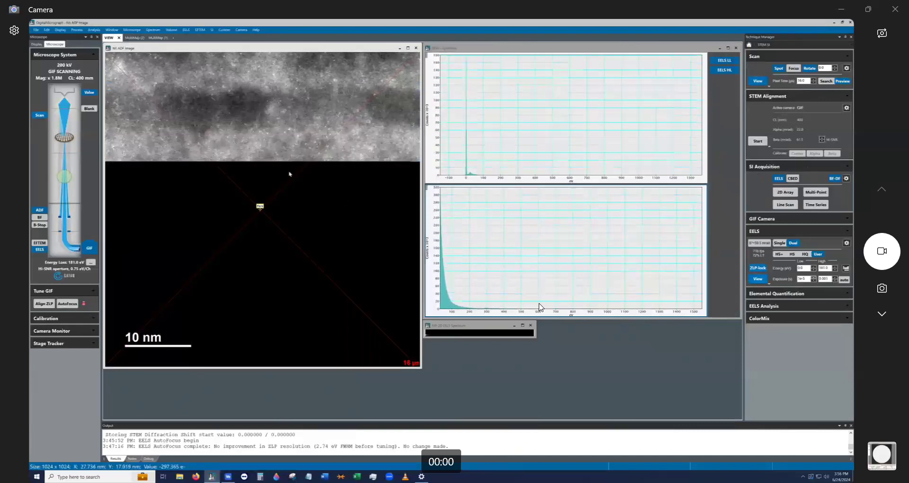
click(785, 193)
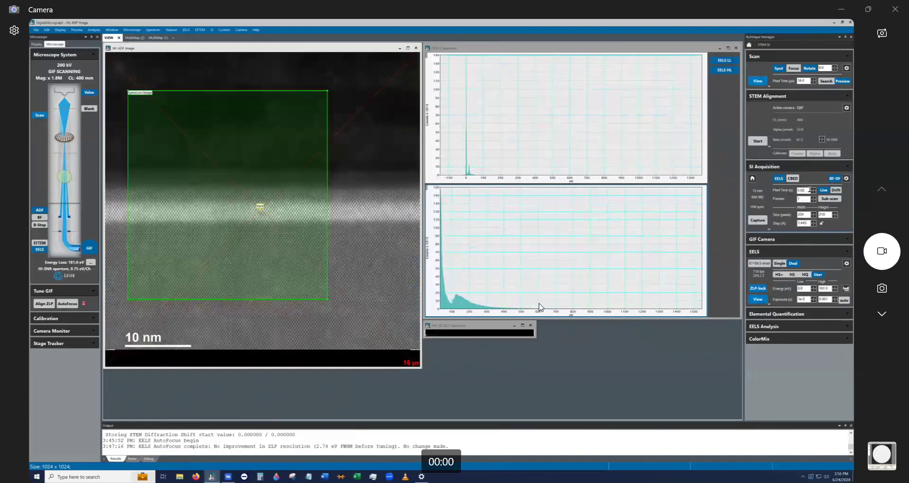
Step: In the SI setup's EELS options, have the number of frames determined automatically from the View exposure, and recheck the setting
click(846, 178)
click(426, 202)
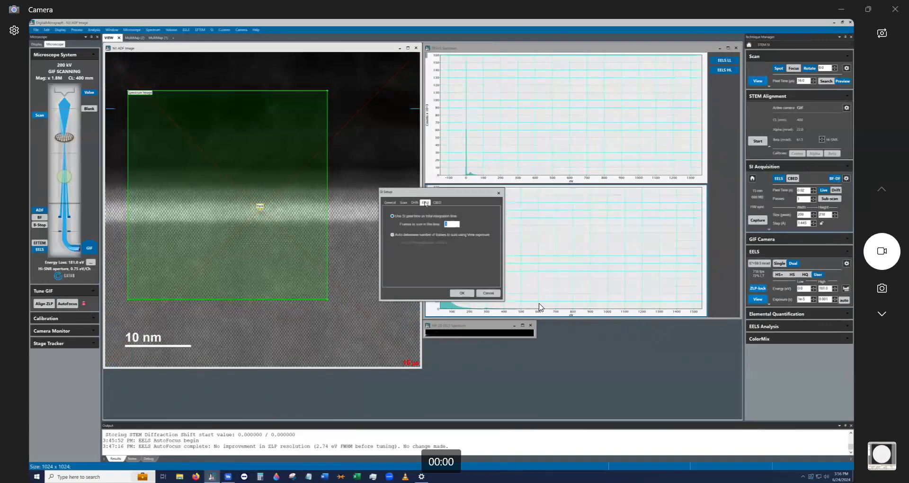
click(392, 235)
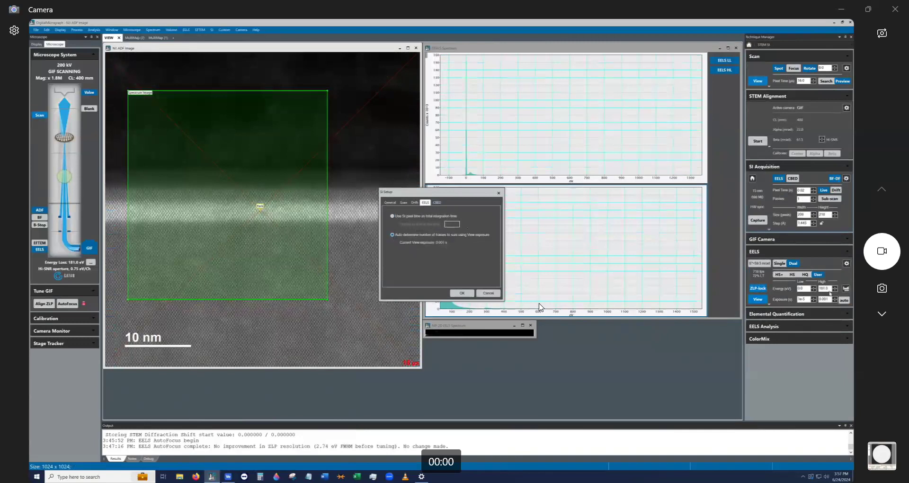
click(464, 293)
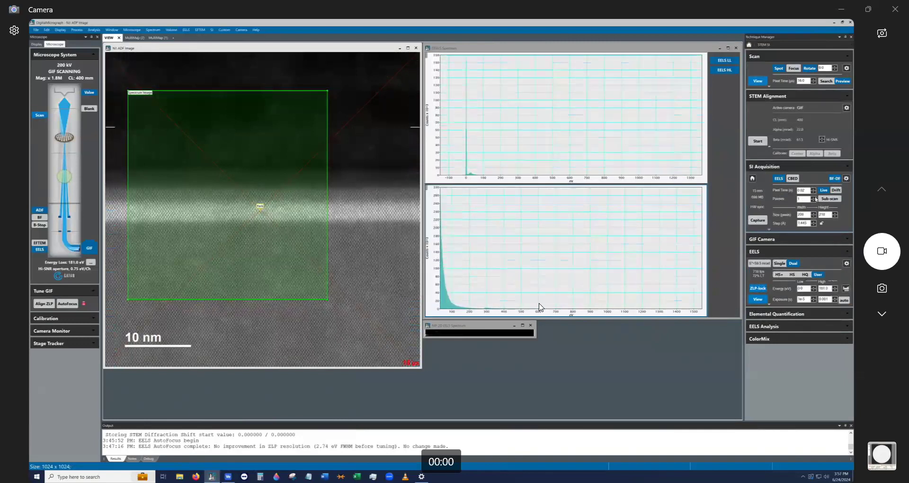
click(846, 179)
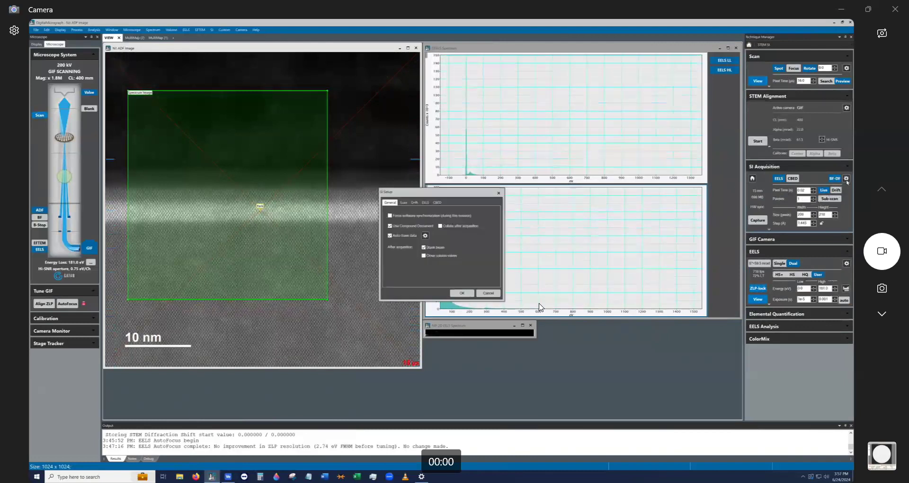
click(424, 202)
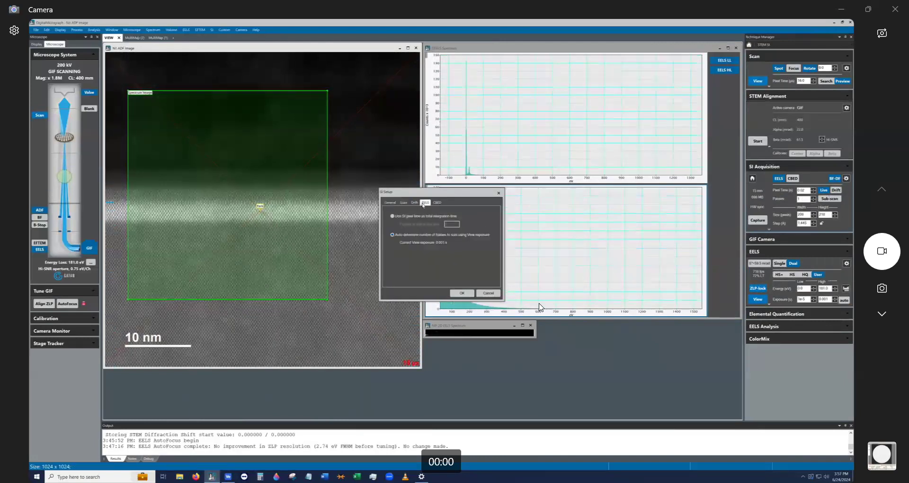
click(466, 294)
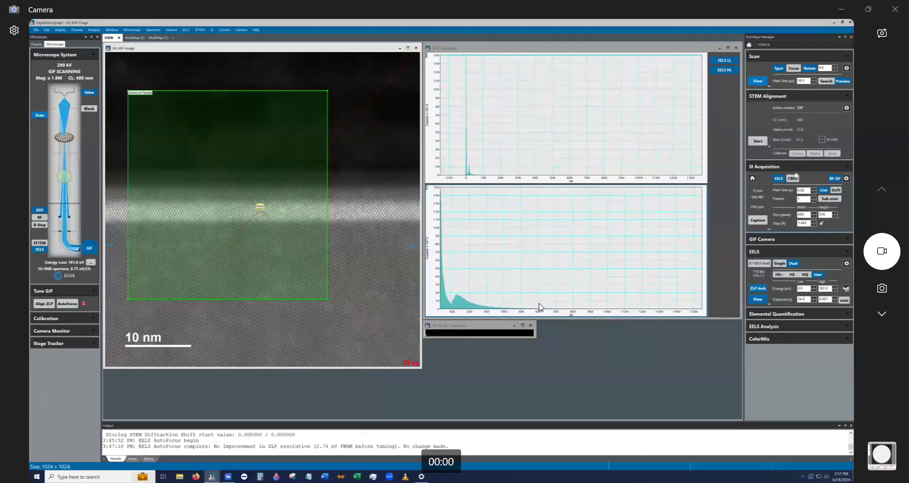
Step: Set the EELS spectrum image to use the SI pixel time as total integration time, with a pixel time of 0.001 s
click(847, 179)
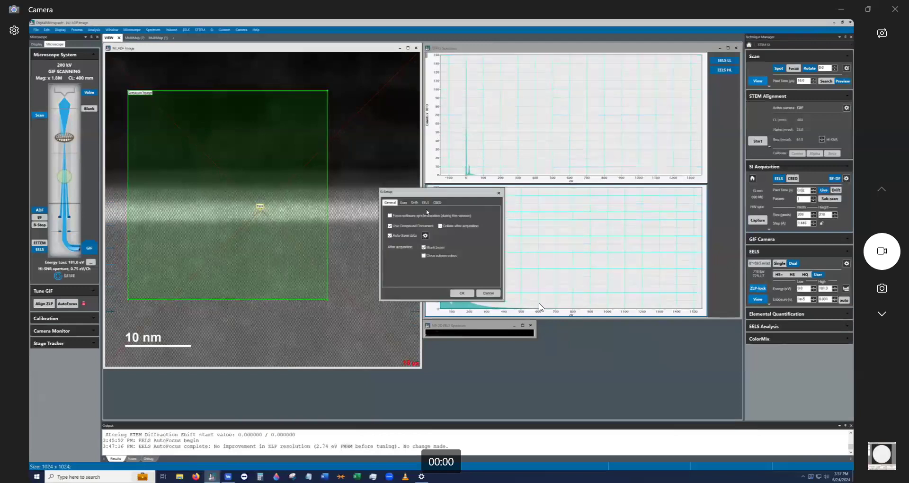
click(425, 203)
click(392, 215)
click(465, 293)
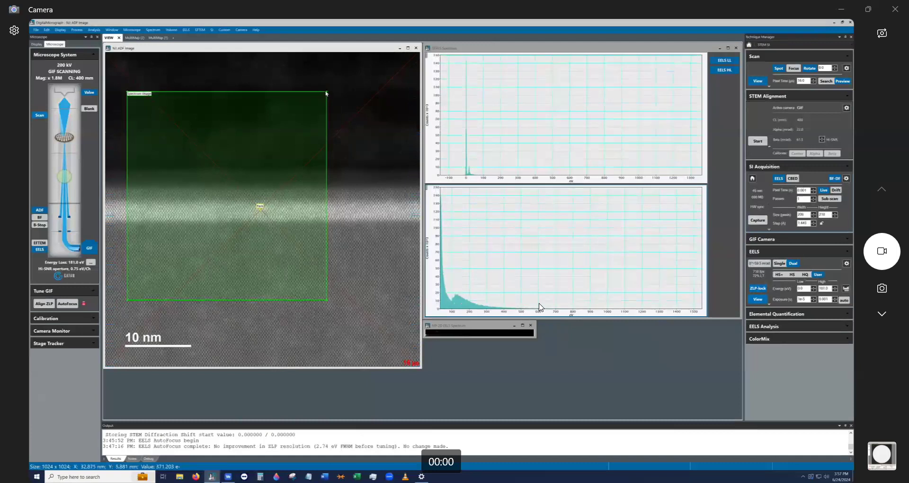
Step: Resize the spectrum image region to a wide rectangle of about 292 × 152 pixels across the bright interface layer
drag(326, 91, 396, 181)
drag(336, 210, 337, 185)
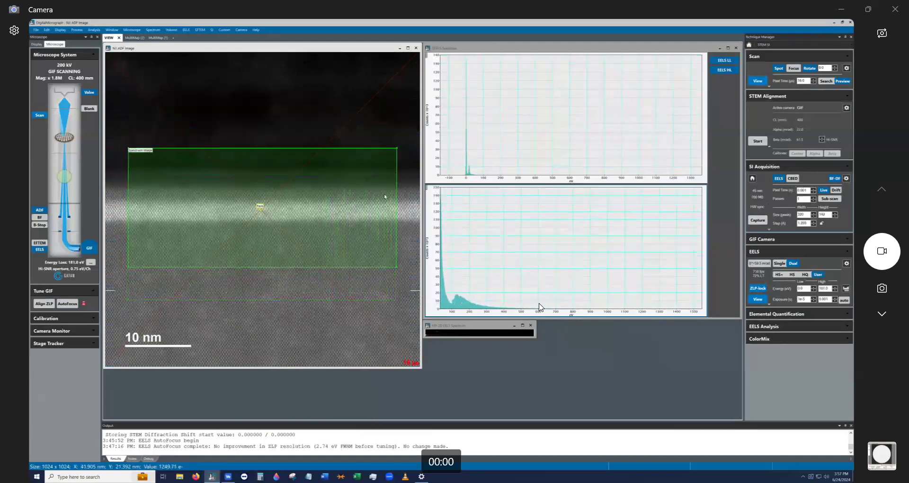
drag(398, 268, 369, 218)
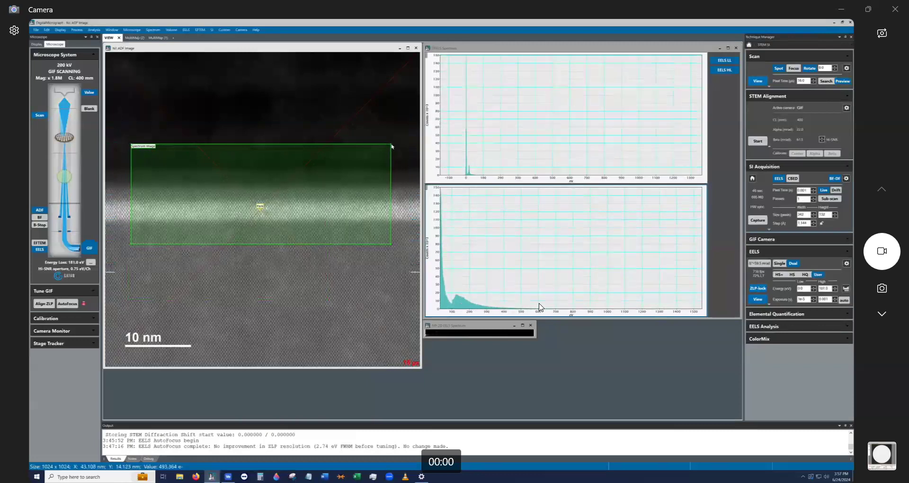
drag(364, 146, 306, 159)
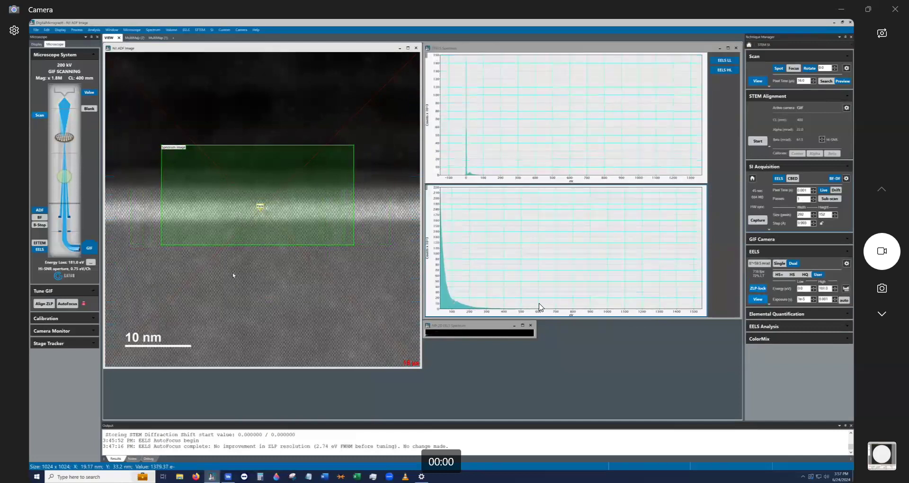
Step: Check the pixel size of the ADF survey image in its image information
double_click(233, 275)
click(359, 203)
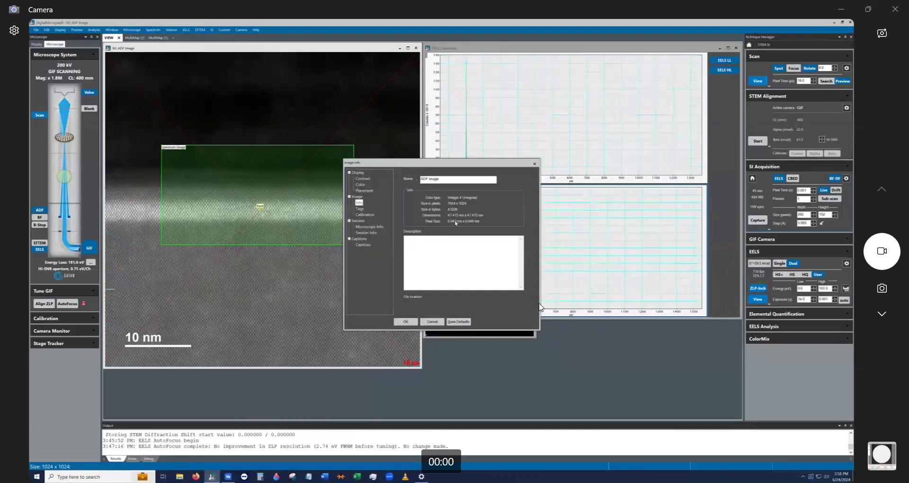
click(406, 322)
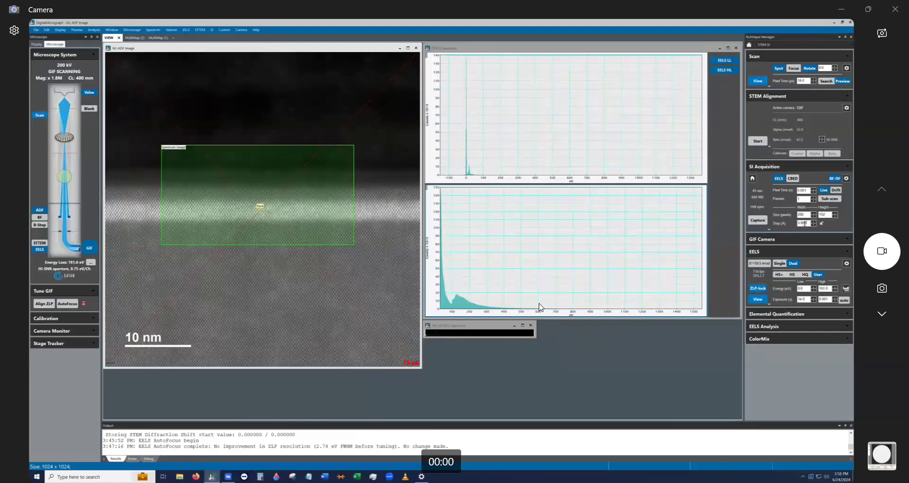
Step: Set the spectrum image step size to 0.5 Å, lock it, and nudge the region over the interface
double_click(804, 223)
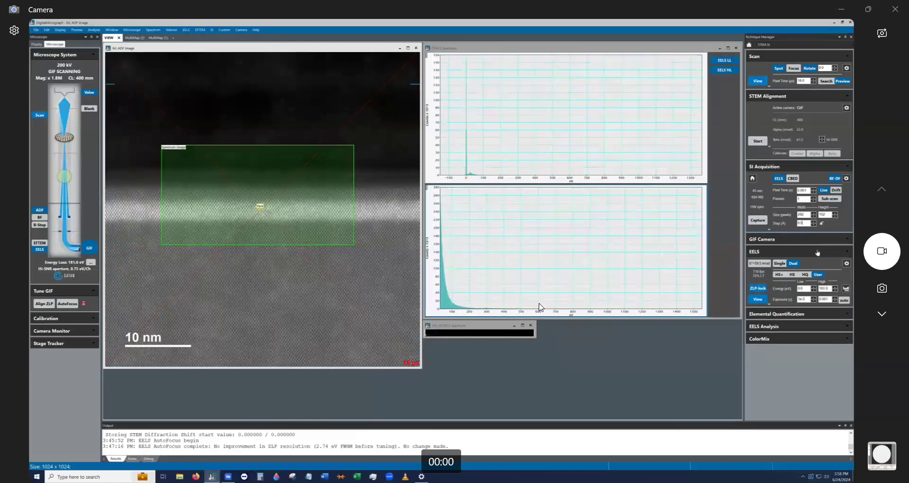
click(822, 223)
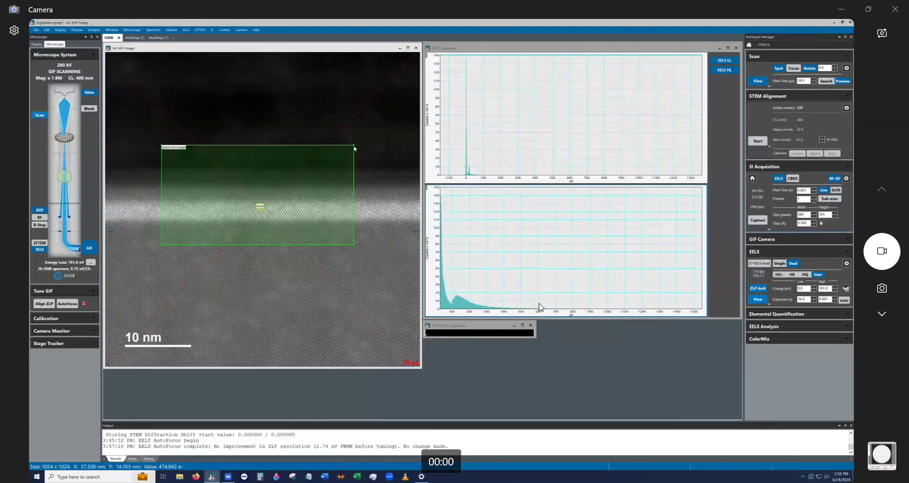
drag(355, 148, 359, 151)
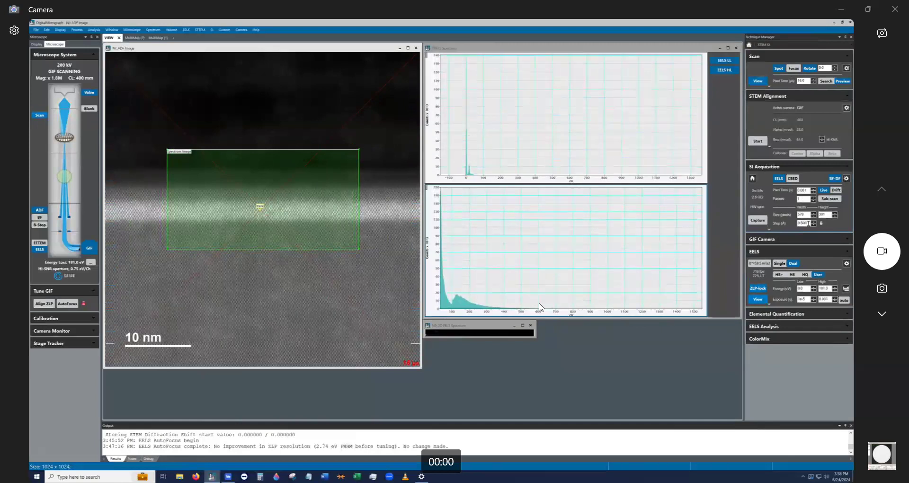
Step: Set the spectrum image step size to 1 Å, lock it, and reposition the region over the bright interface layer
double_click(808, 223)
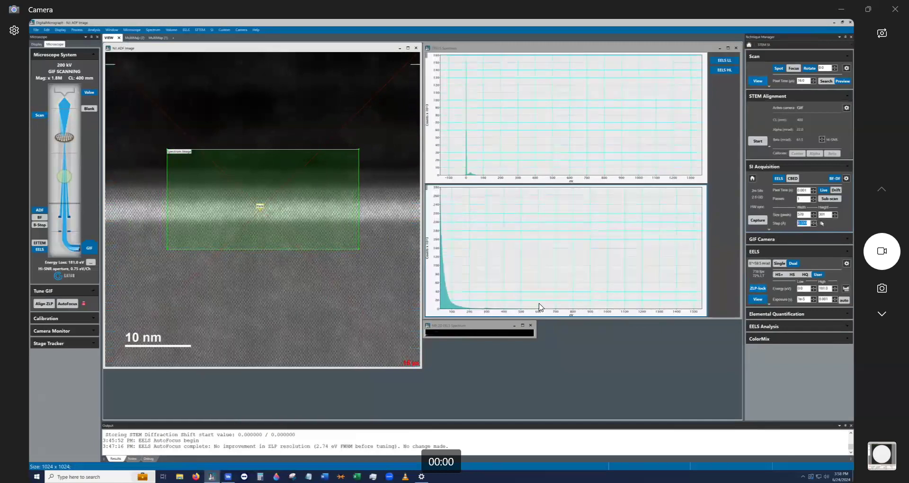
text(12)
key(Return)
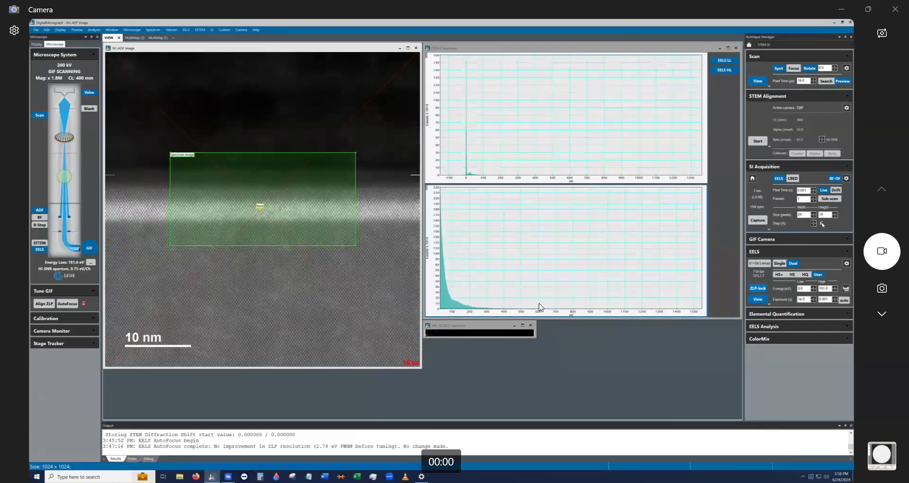
text(500)
key(Return)
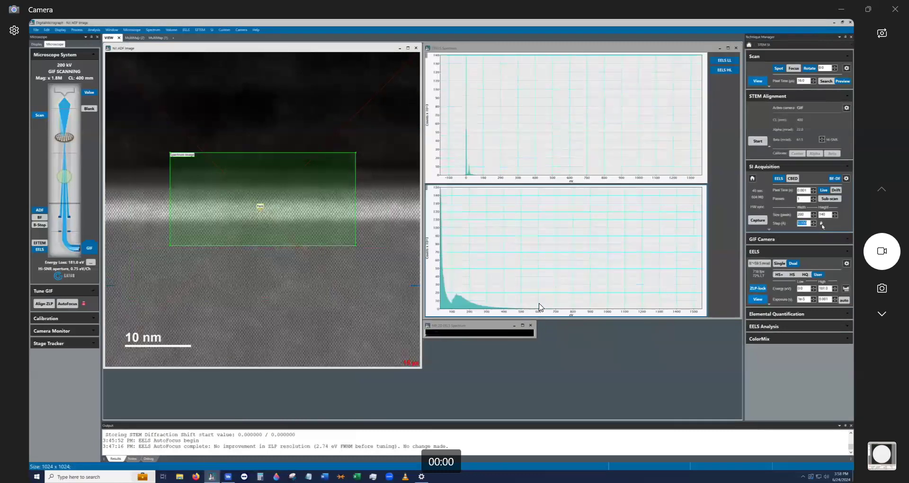
mouse_move(330, 223)
mouse_down()
mouse_move(333, 235)
mouse_move(334, 209)
mouse_up()
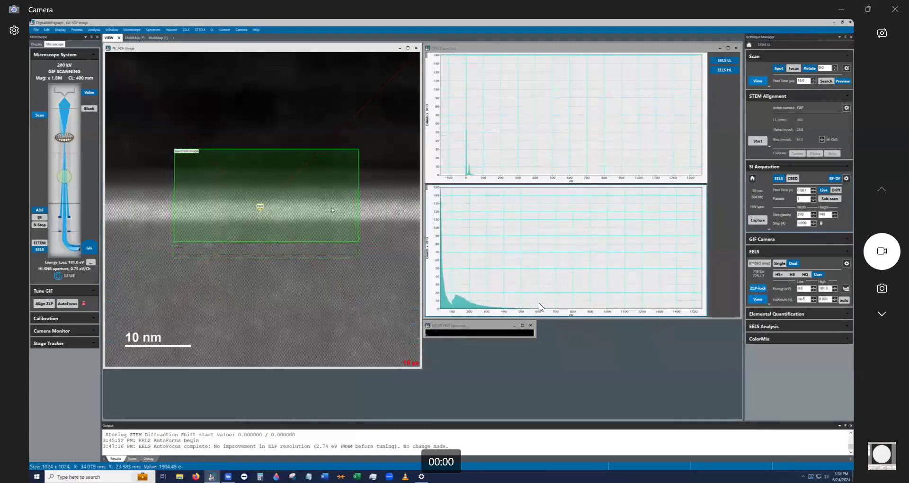
Step: Review the general SI setup options, and move the beam marker out of the spectrum image region to the dark area above it
click(845, 178)
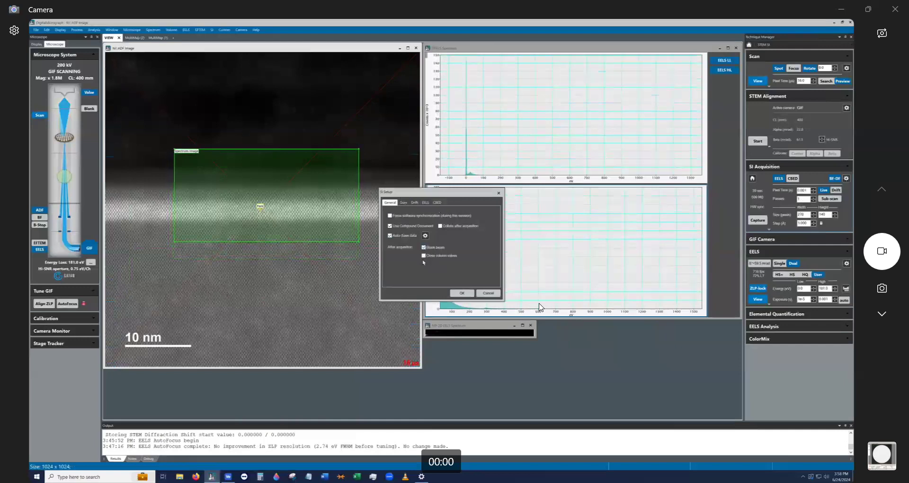
click(461, 293)
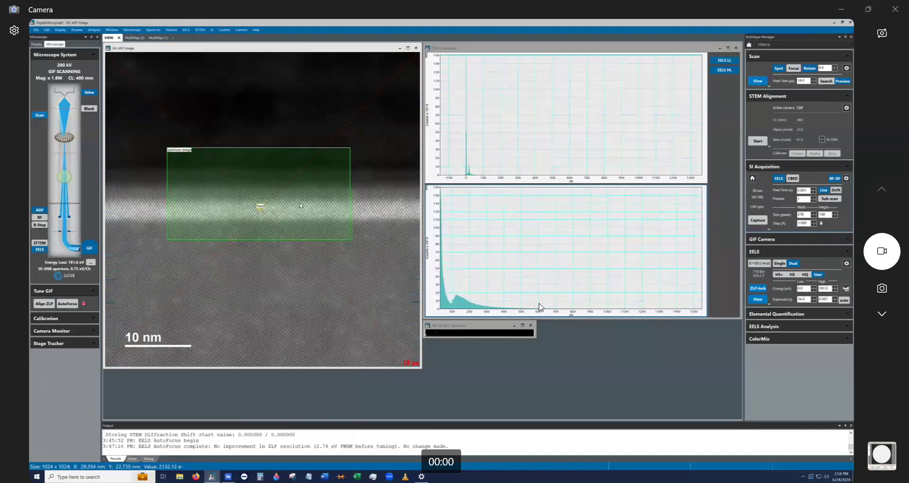
drag(260, 208, 264, 105)
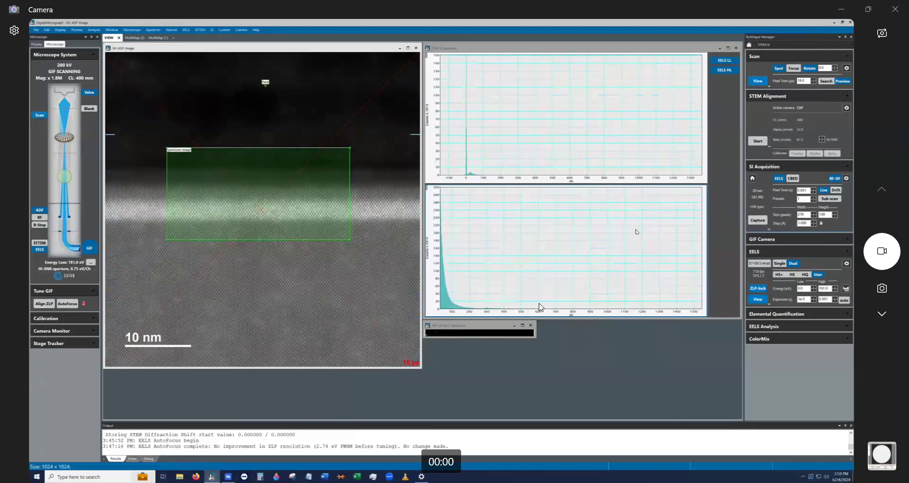
double_click(803, 215)
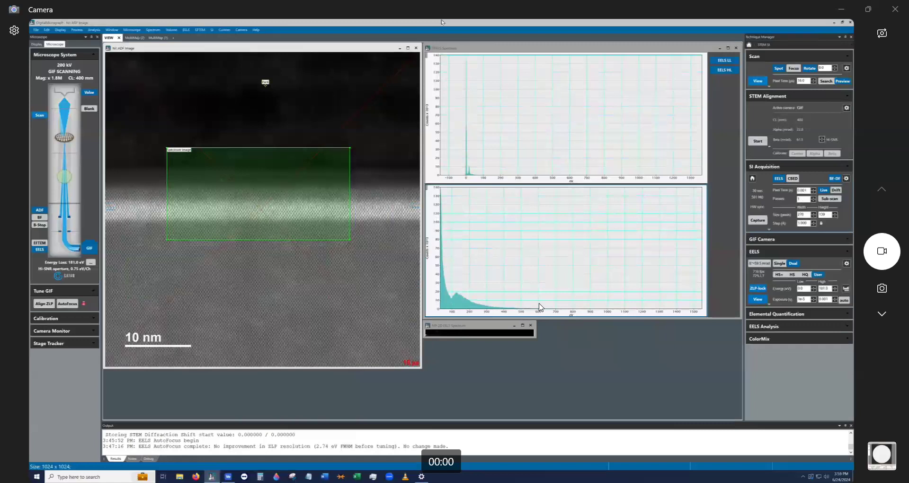
Step: Set the spectrum image size to 256 by 128 pixels and reposition the region over the bright interface layer
click(804, 215)
drag(805, 215, 794, 214)
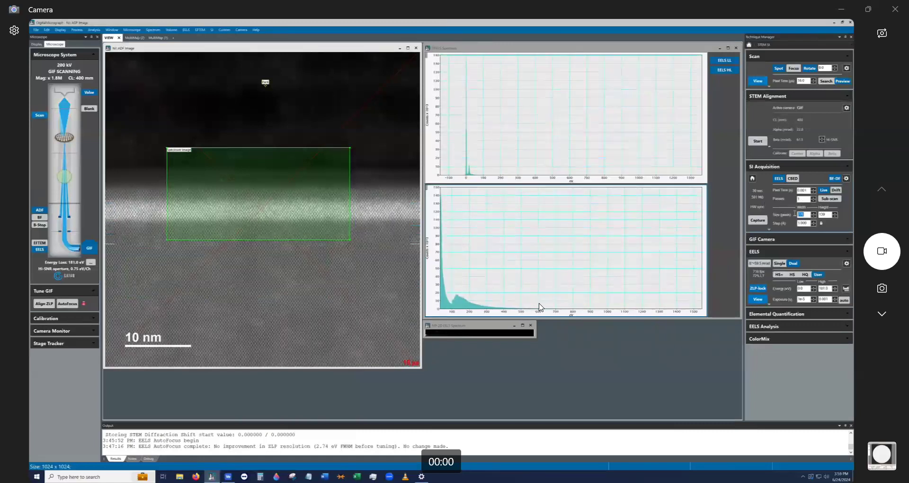
text(256)
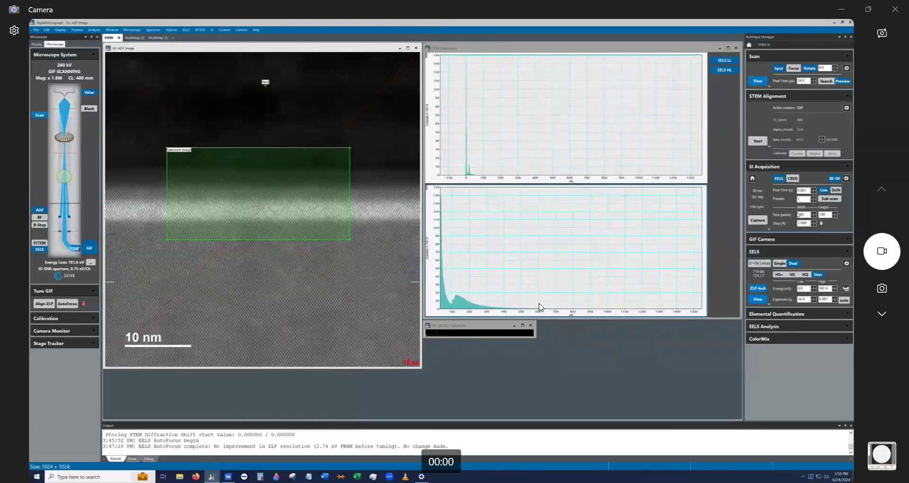
key(Return)
text(128)
key(Return)
drag(285, 190, 294, 193)
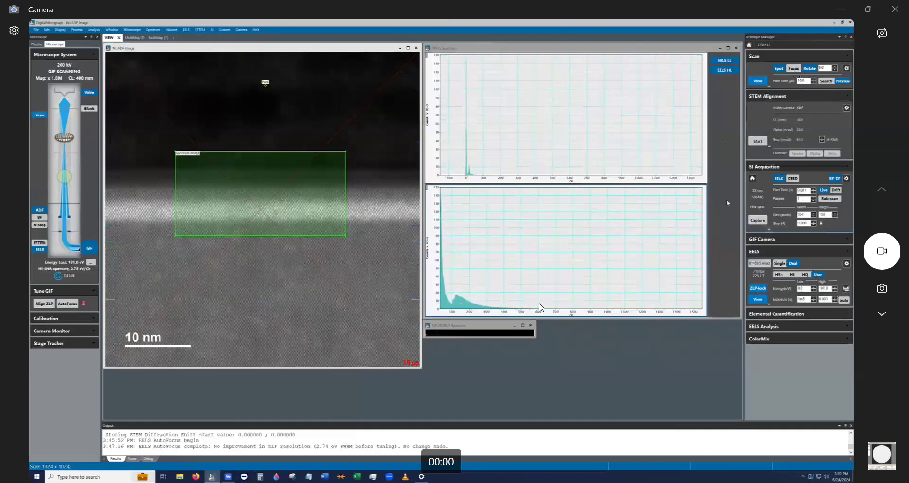
Step: Capture the EELS spectrum image with a blank filename comment, and cancel saving the data to disk
click(757, 221)
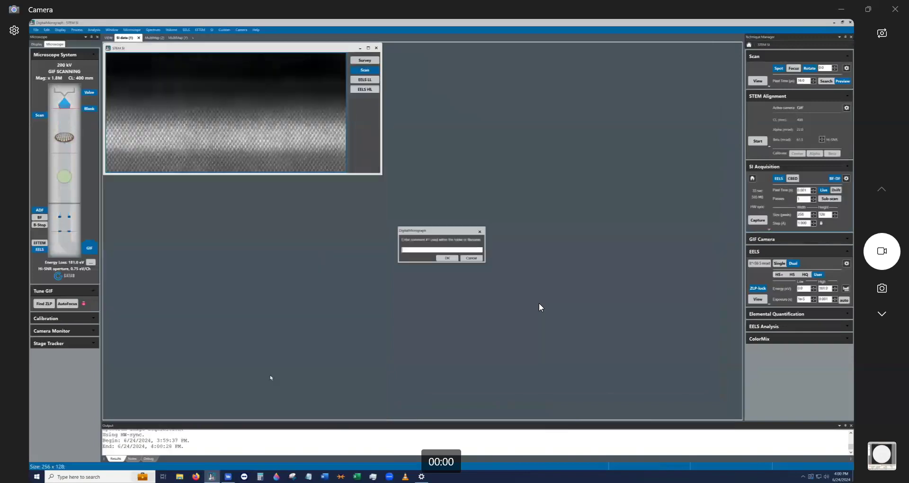
click(445, 258)
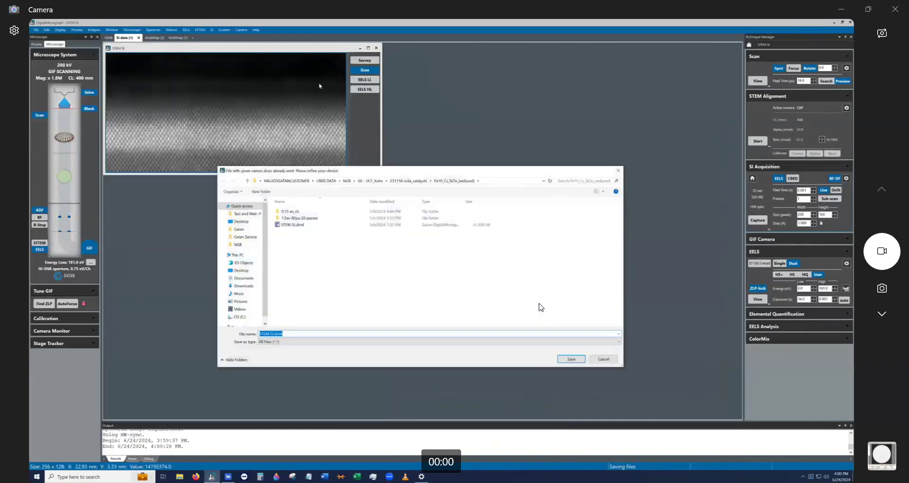
click(606, 359)
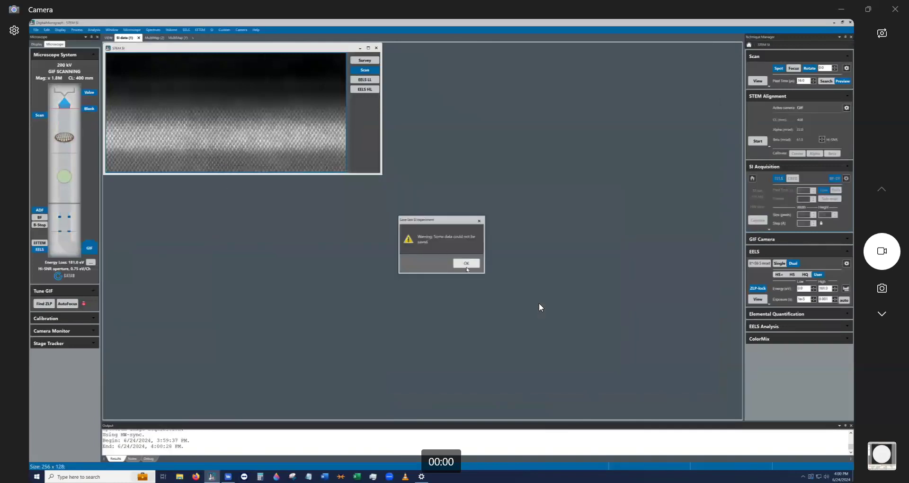
click(466, 267)
Step: Enlarge the STEM SI window and place a large picker region over most of the scan to extract its spectra
drag(383, 174, 419, 209)
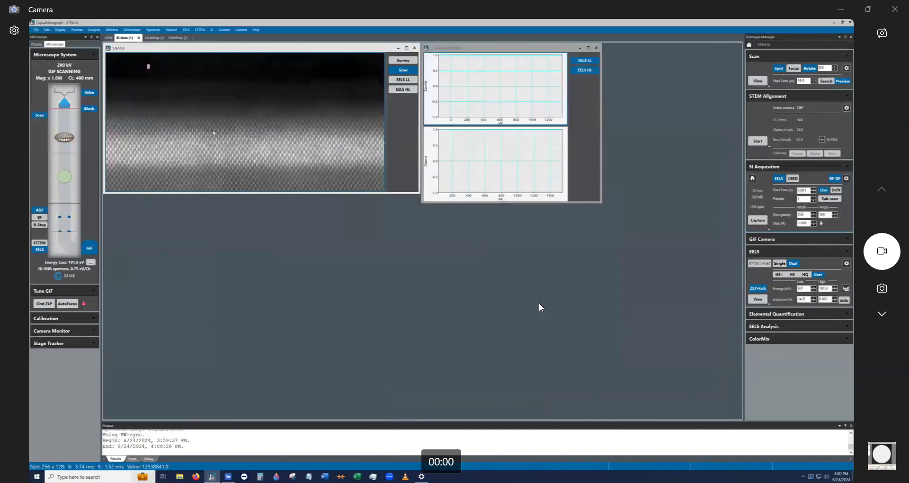
drag(242, 145, 357, 189)
drag(219, 91, 222, 101)
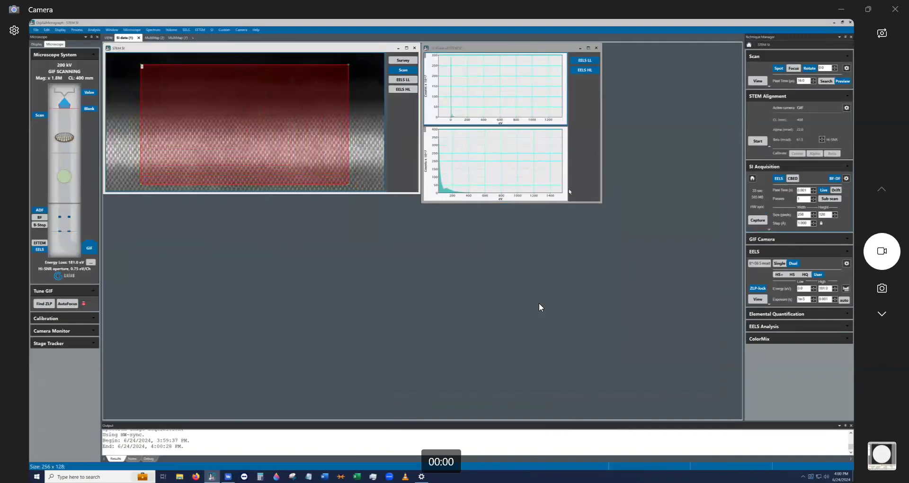
Step: Enlarge the picker spectrum window beside the scan, and reshape the picker region into a strip over the dark area above the interface
drag(598, 201, 719, 345)
click(708, 63)
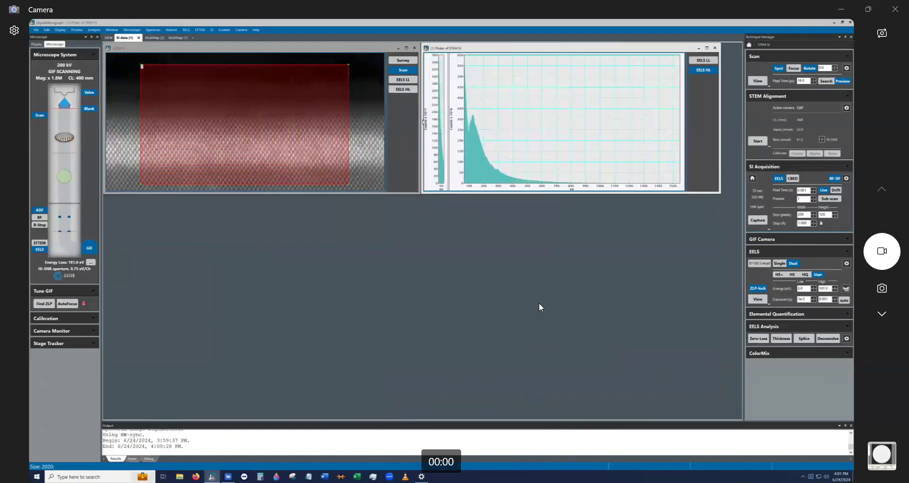
drag(349, 186, 356, 73)
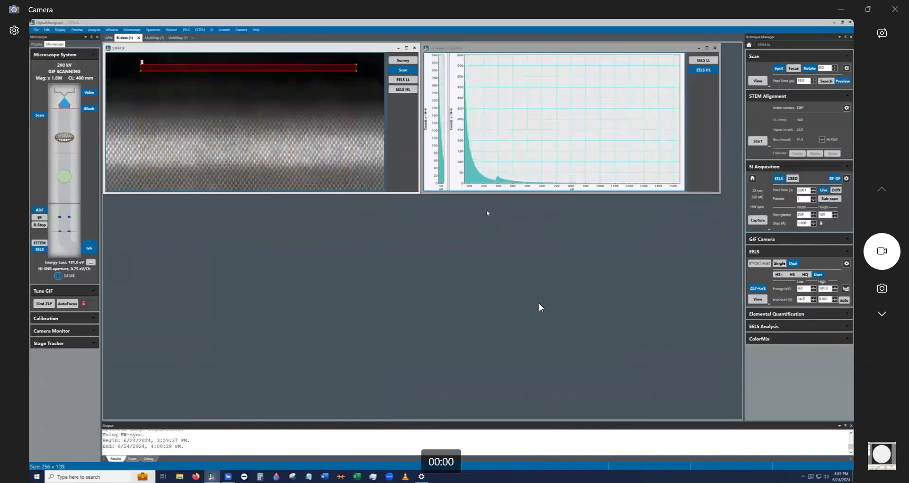
drag(319, 70, 313, 93)
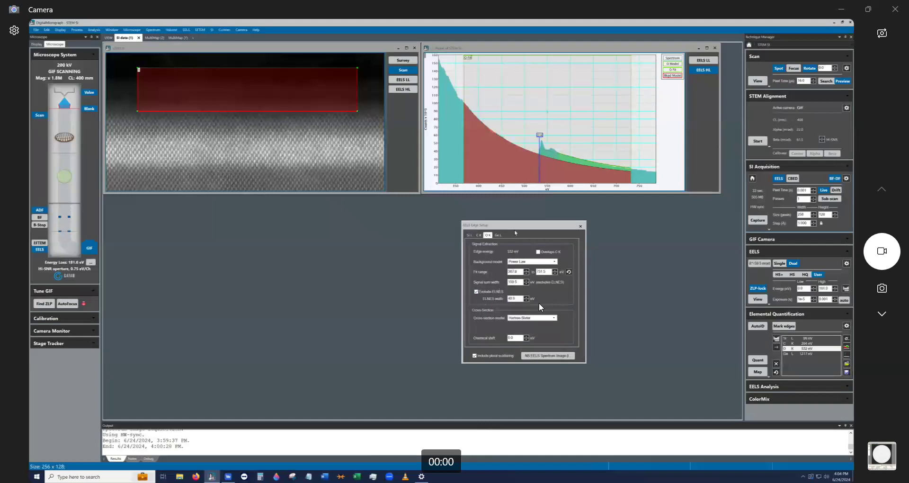
Step: Turn off ELNES exclusion for the oxygen K edge and narrow the picker region to a thin strip along the scan's upper edge
click(497, 292)
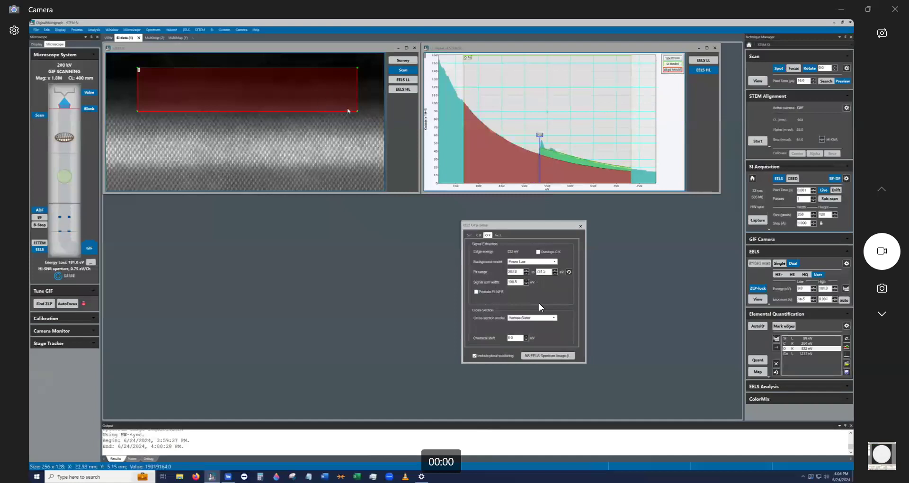
drag(357, 110, 334, 72)
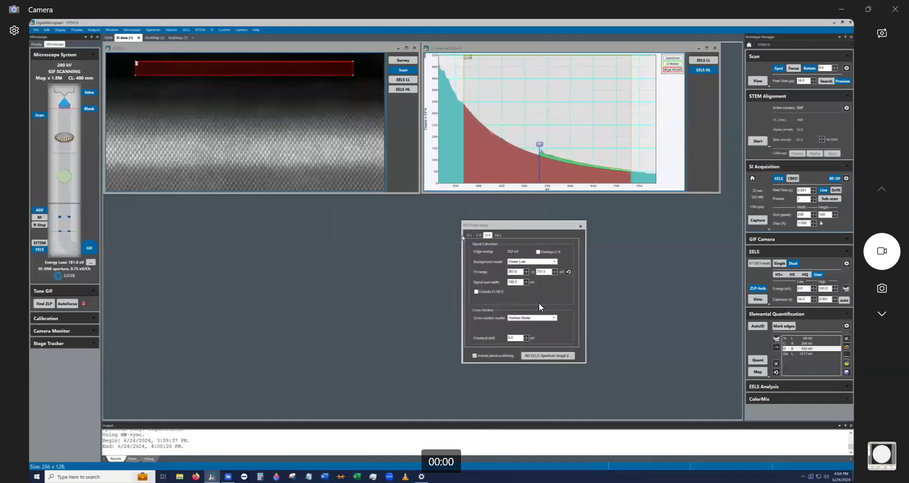
Step: Show the carbon K edge setup and toggle its ELNES exclusion off and back on
click(479, 235)
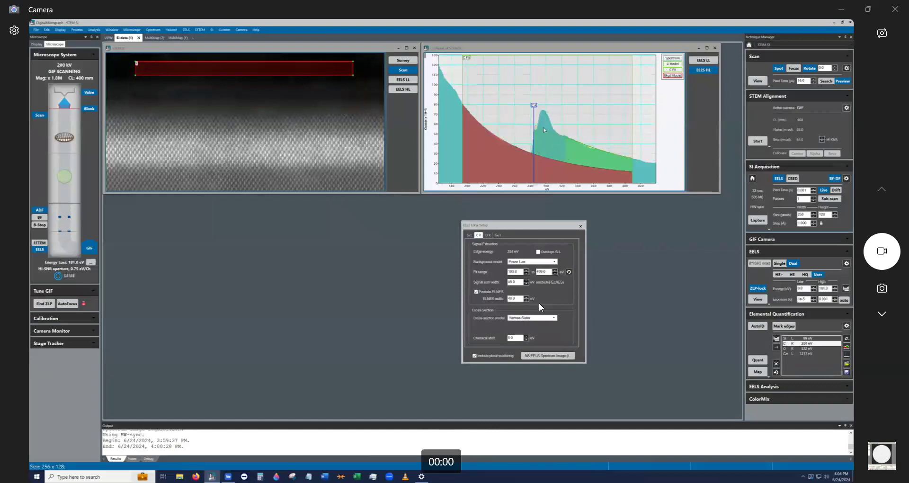
click(497, 292)
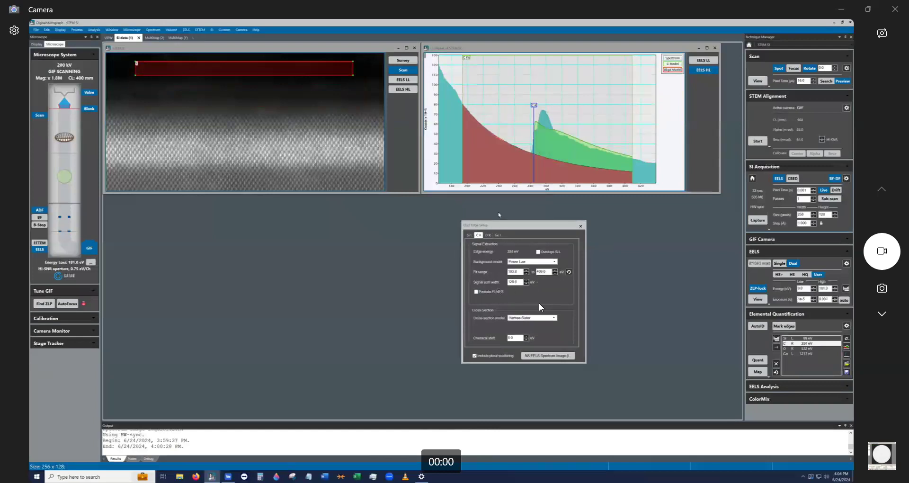
click(490, 292)
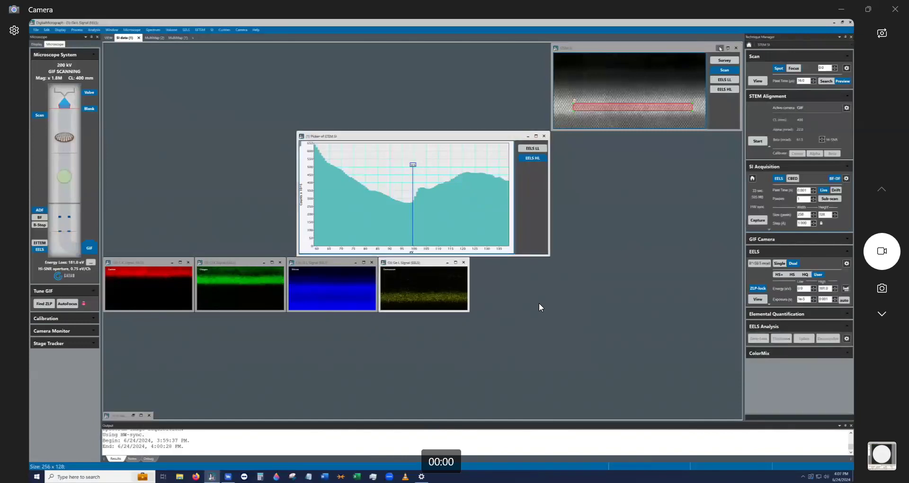
Step: Minimize the picker spectrum and STEM SI windows, and arrange the four elemental maps to fill the workspace
click(529, 137)
click(720, 49)
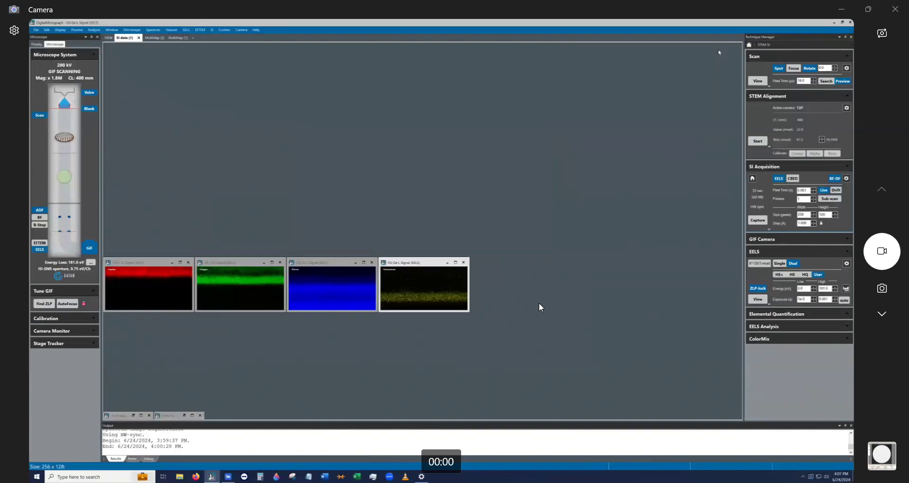
key(space)
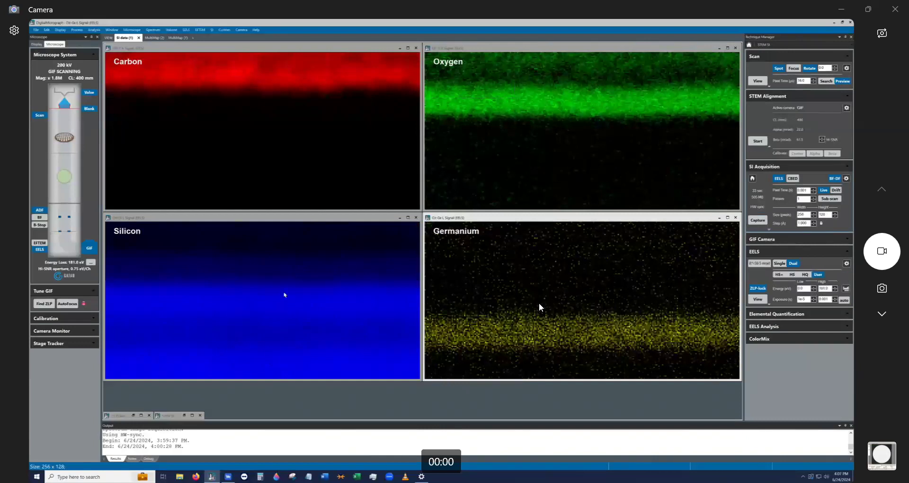
Step: Create a ColorMix composite from the carbon, oxygen, silicon and germanium signal maps
click(756, 338)
click(752, 350)
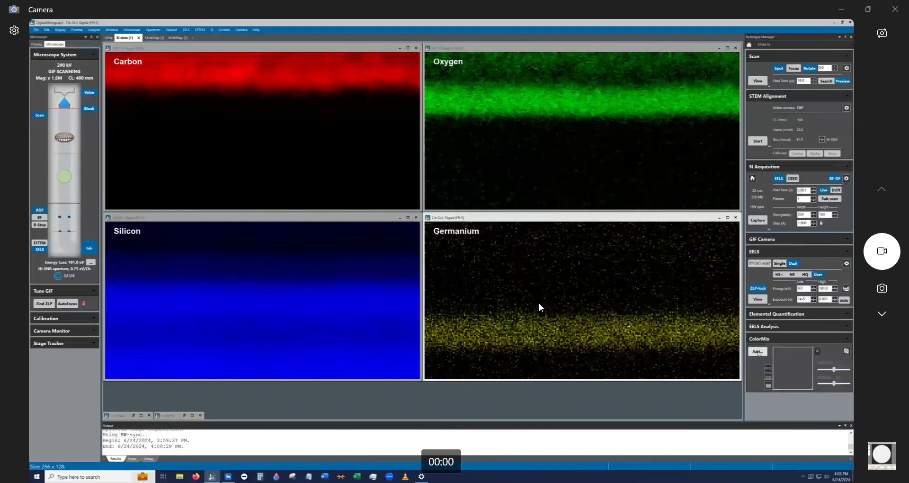
drag(401, 223, 403, 234)
ctrl+click(404, 242)
ctrl+click(404, 238)
ctrl+click(405, 244)
click(427, 282)
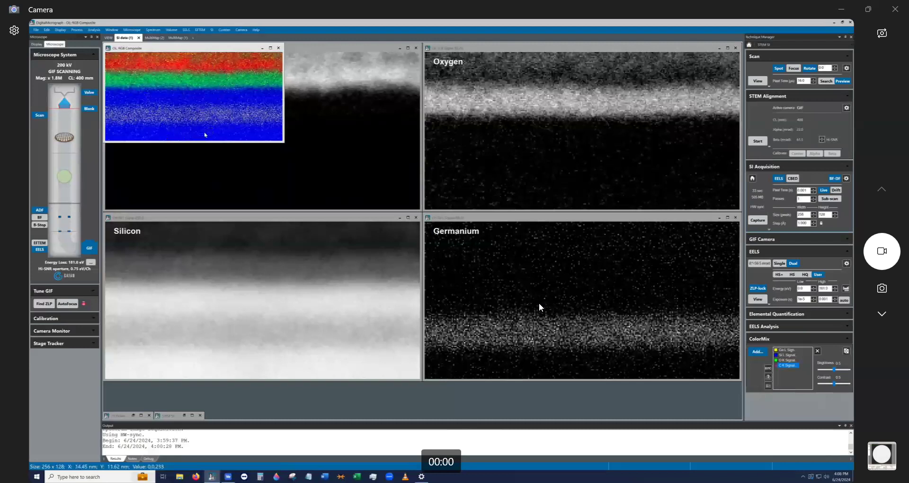
Step: Apply the mix colors to the individual elemental maps and move the composite window to the lower part of the carbon map
click(768, 368)
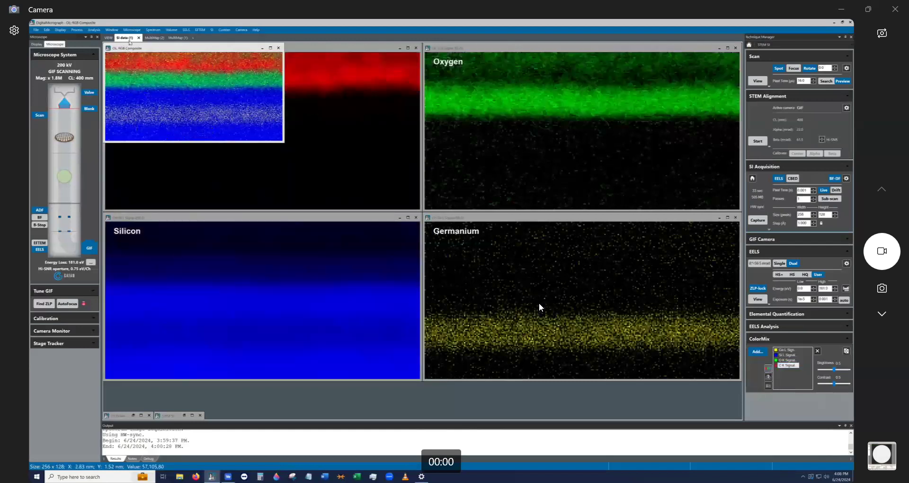
drag(203, 49, 299, 117)
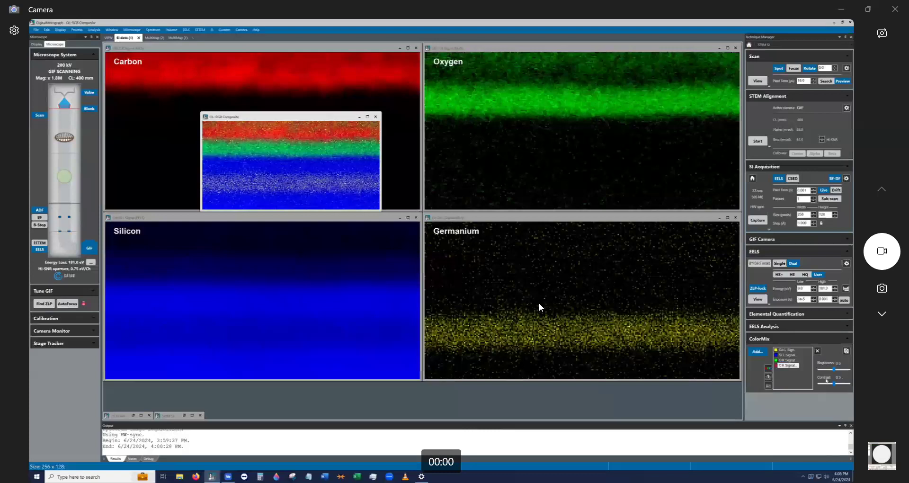
Step: Try cyan and pink as the color of the germanium signal in the composite
click(776, 350)
double_click(776, 350)
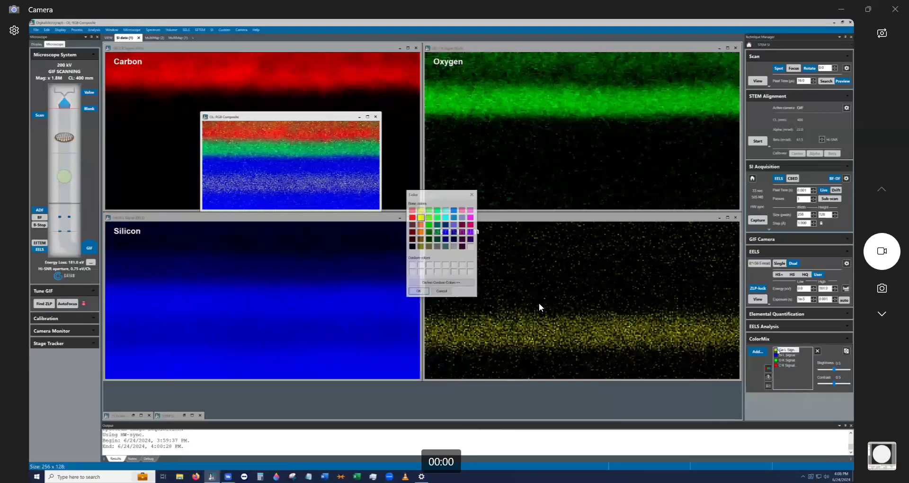
click(446, 217)
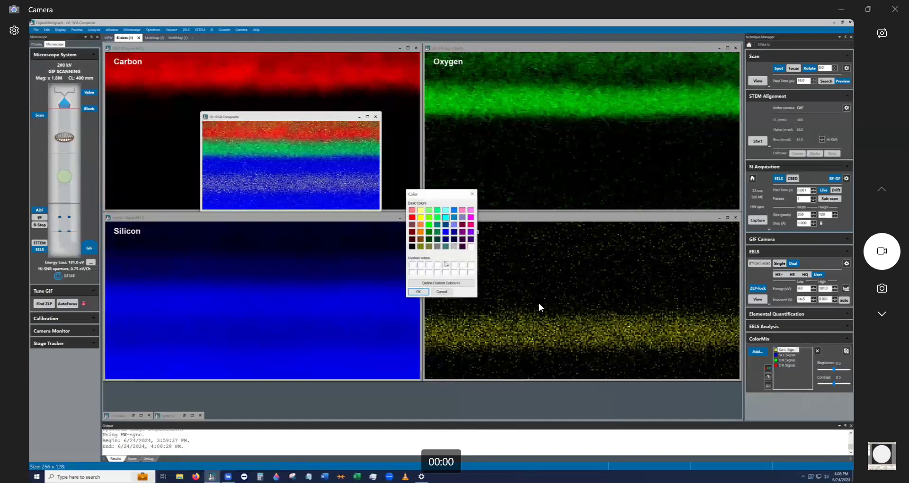
click(418, 291)
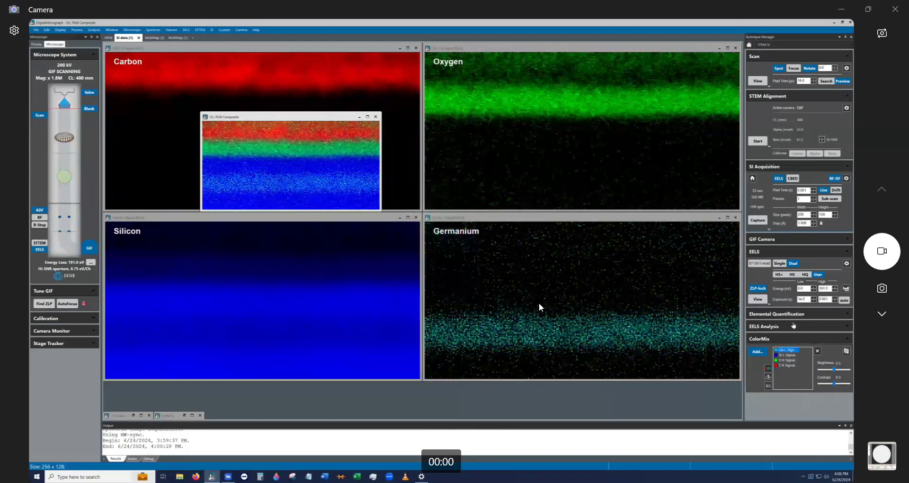
double_click(776, 351)
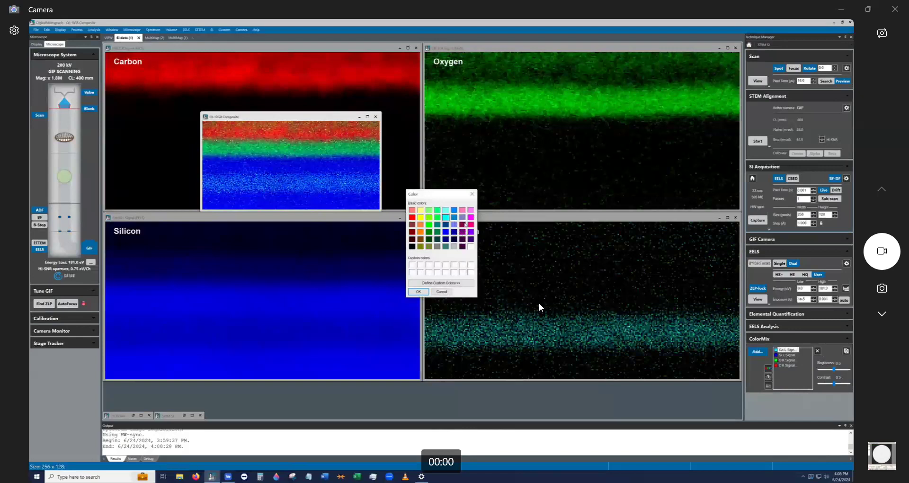
click(470, 224)
click(418, 292)
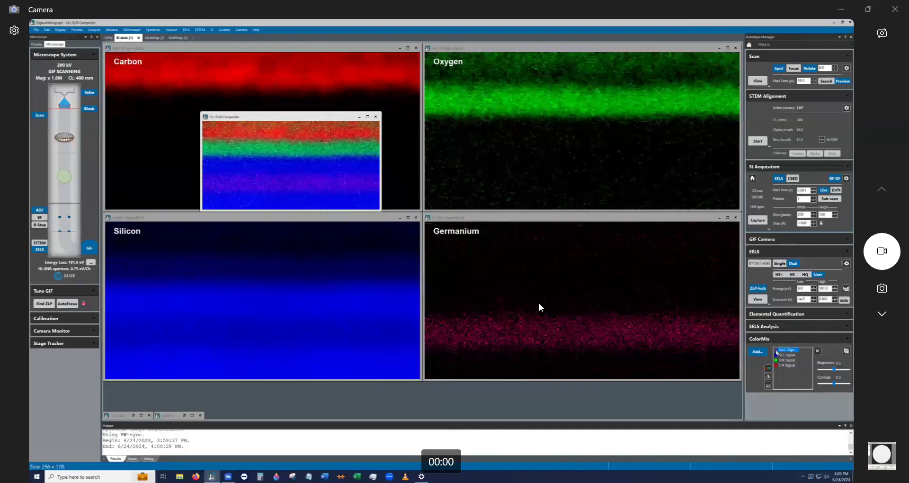
Step: Set the color of the germanium signal in the composite to red
double_click(776, 352)
click(412, 218)
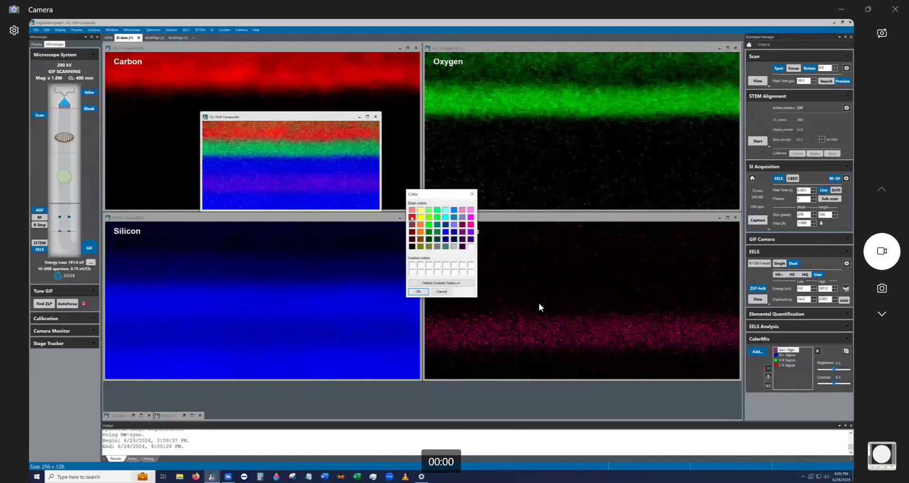
click(423, 290)
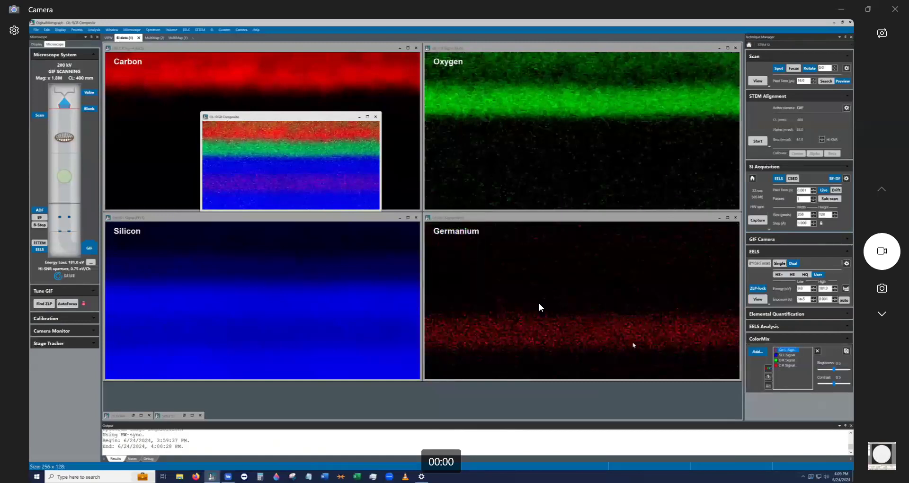
Step: Try yellow as the color of the carbon signal, and set it back to red
double_click(778, 365)
click(420, 217)
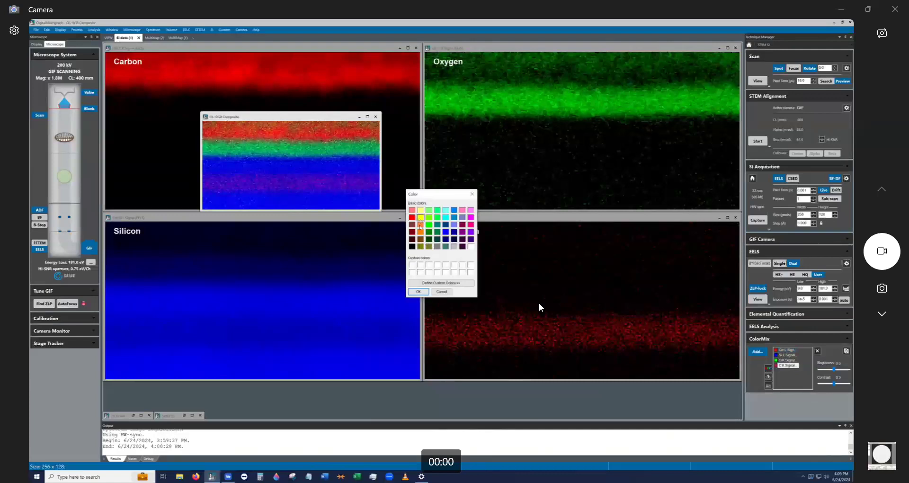
click(419, 291)
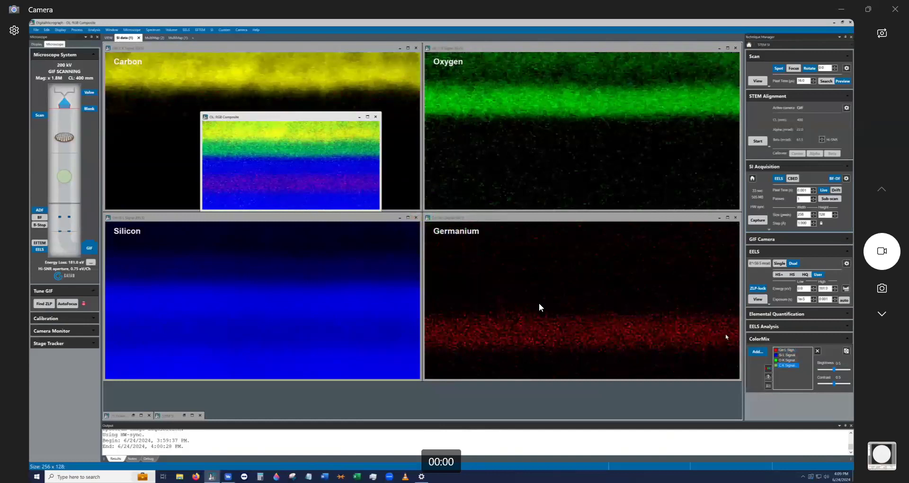
double_click(777, 366)
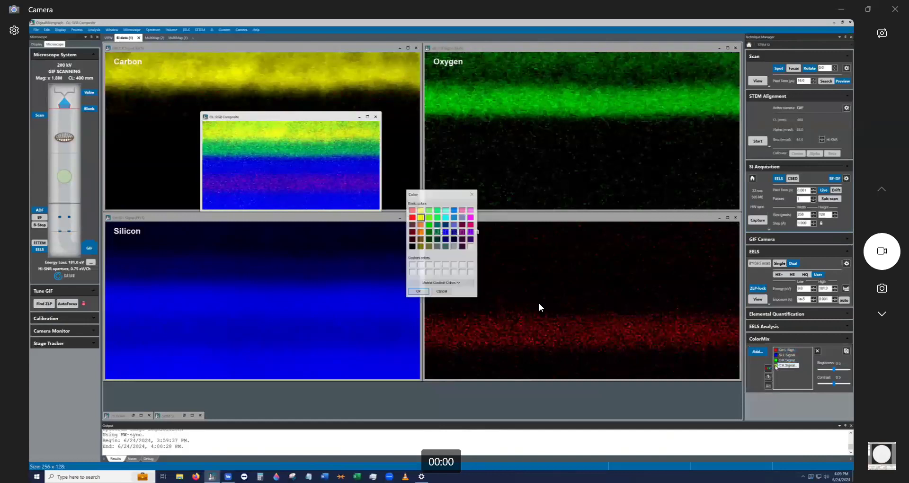
click(412, 217)
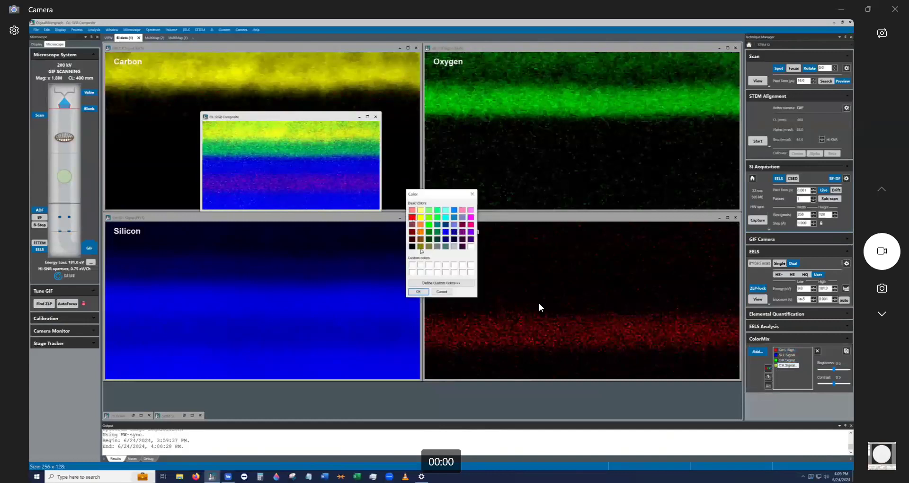
click(419, 291)
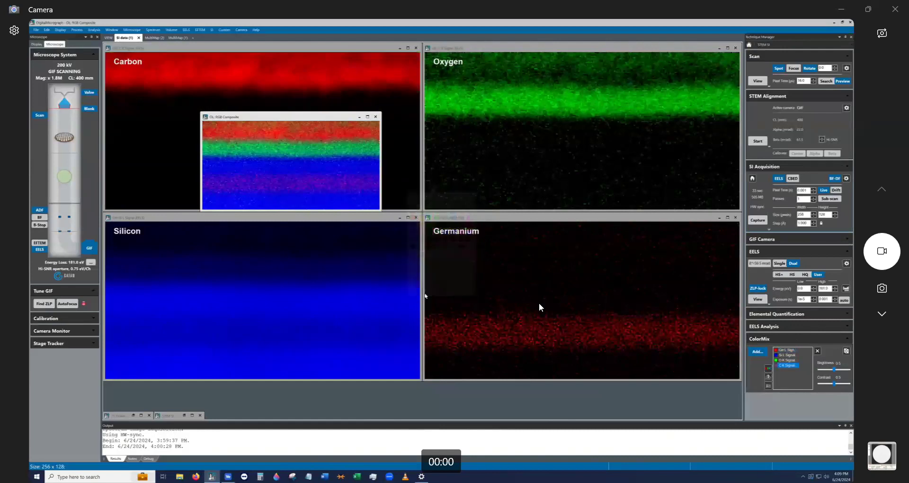
Step: Set the color of the germanium signal to magenta and review its custom color definition
double_click(786, 349)
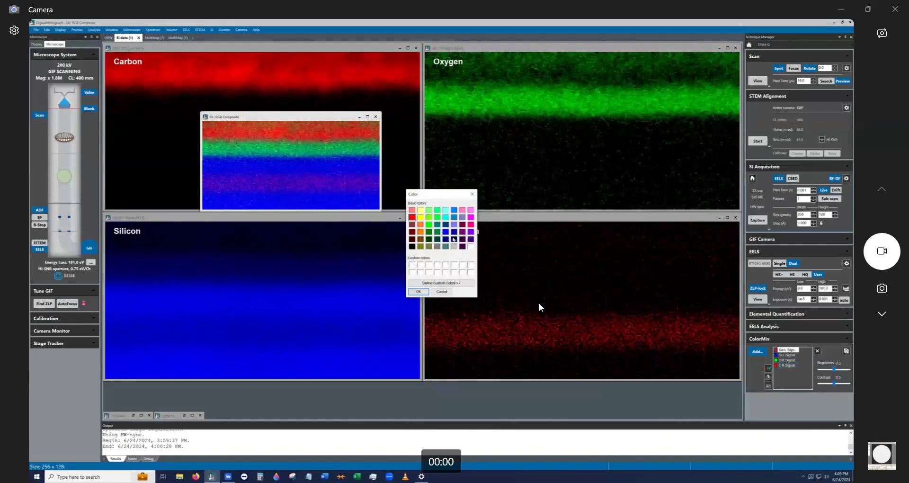
click(472, 224)
click(471, 217)
click(419, 291)
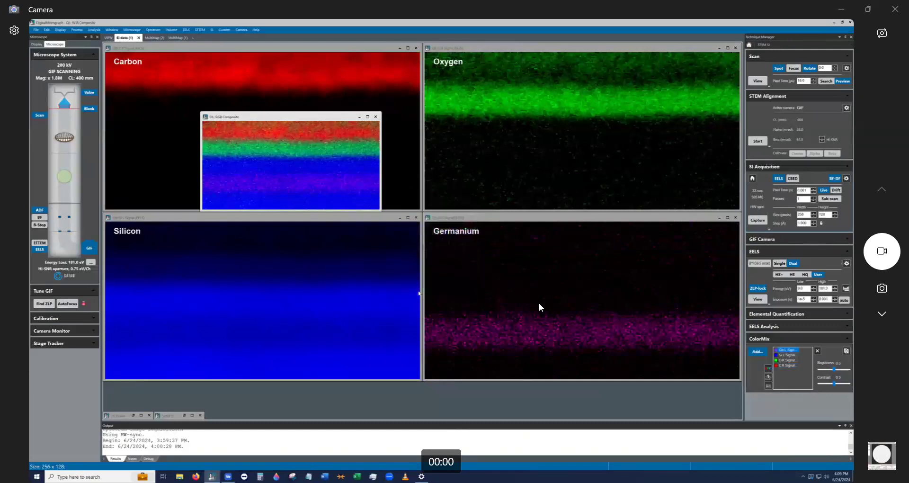
double_click(786, 350)
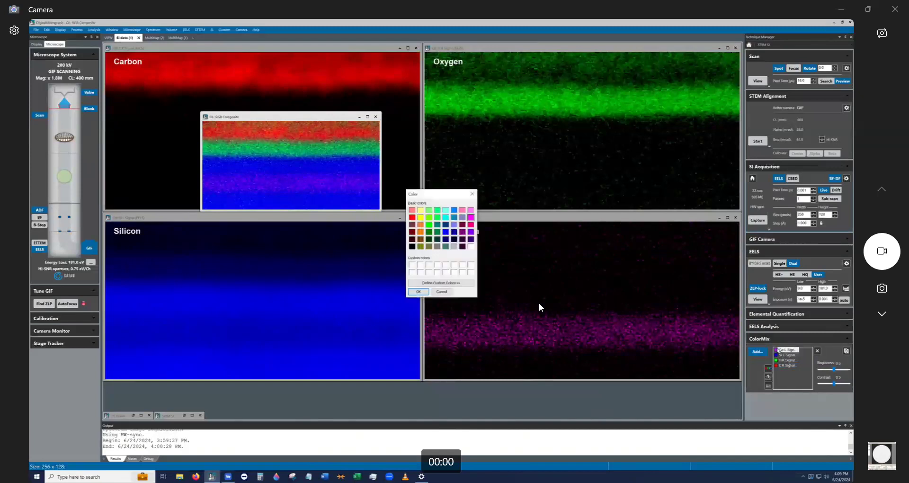
click(435, 283)
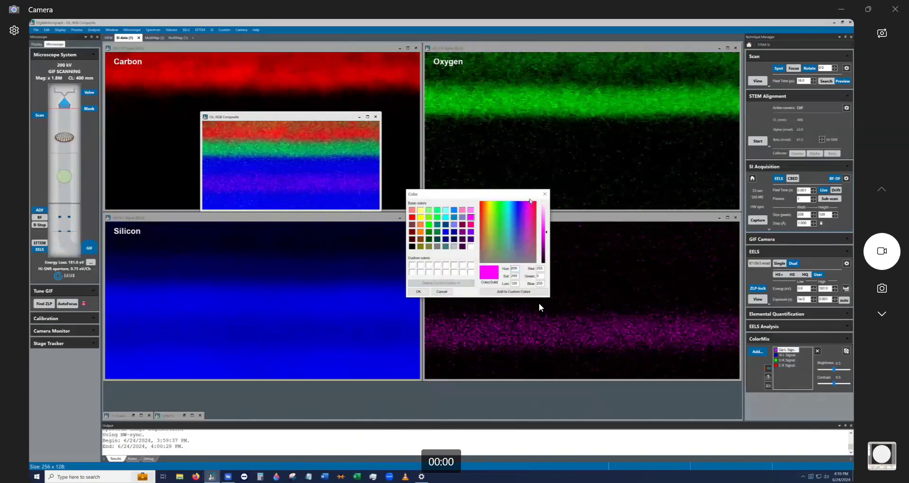
click(418, 291)
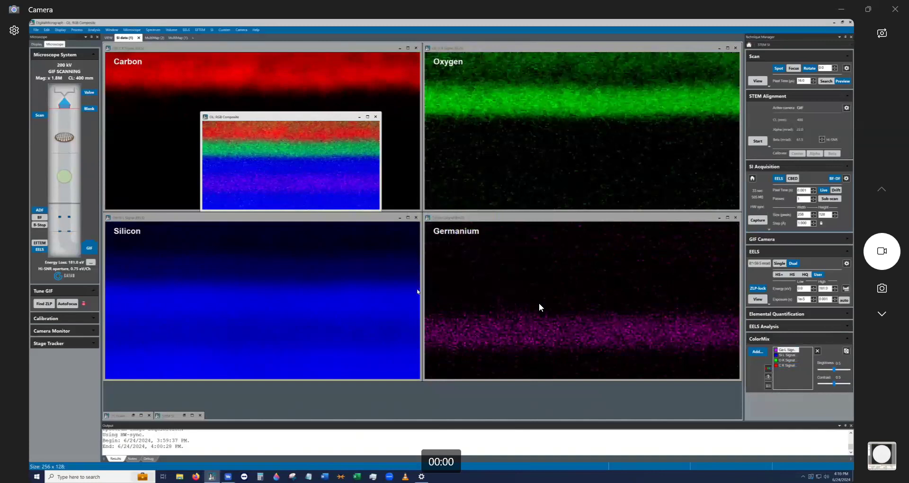
Step: Enlarge the RGB composite window and add a scale bar to the composite image
drag(379, 208, 428, 234)
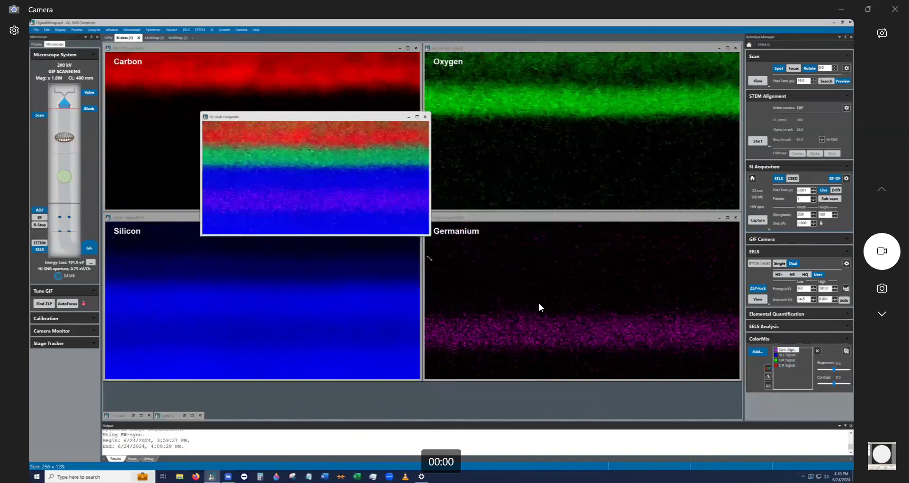
right_click(320, 174)
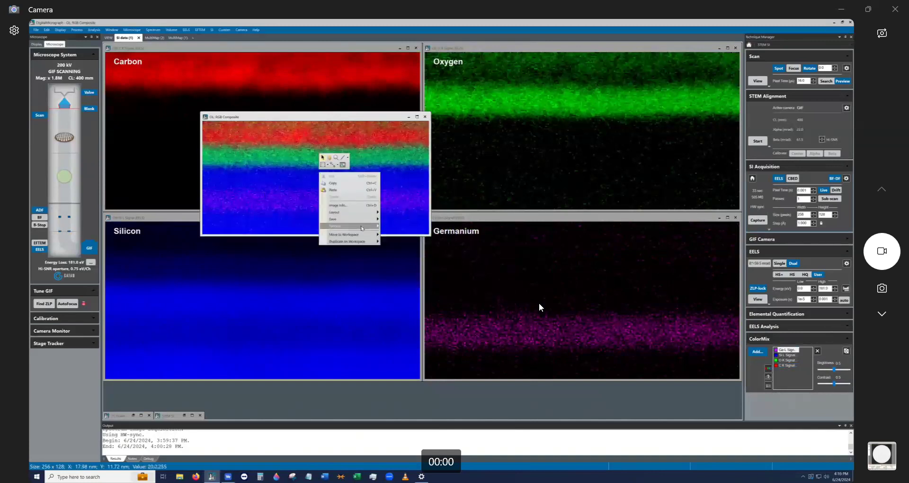
mouse_move(370, 212)
click(409, 215)
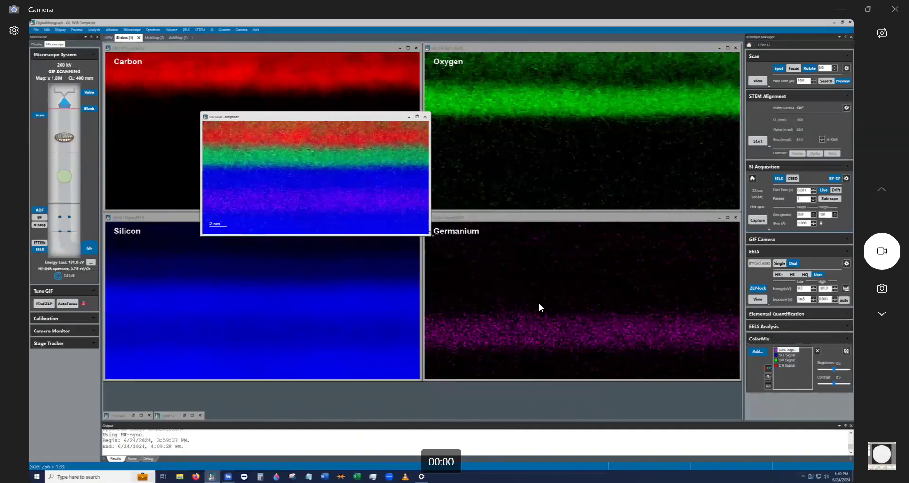
click(431, 239)
click(418, 232)
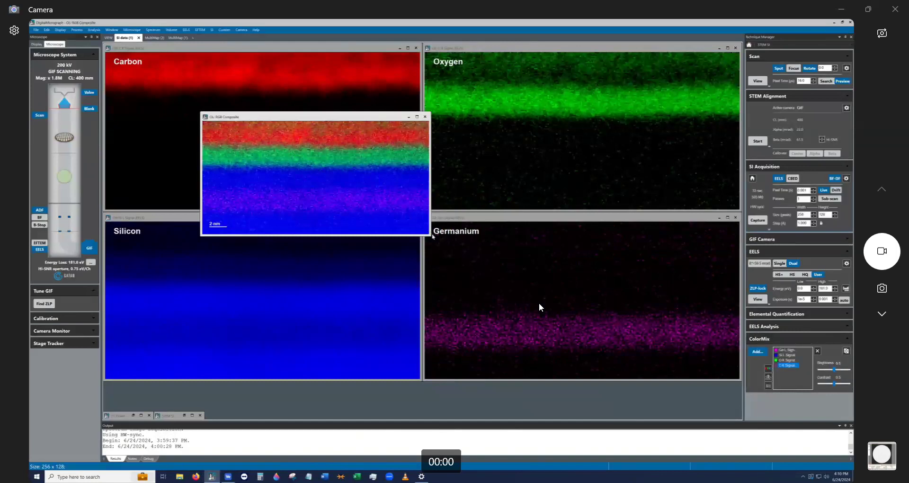
drag(418, 234, 472, 256)
Step: Move the silicon map window and return to the SI data workspace with the elemental maps and composite
click(257, 327)
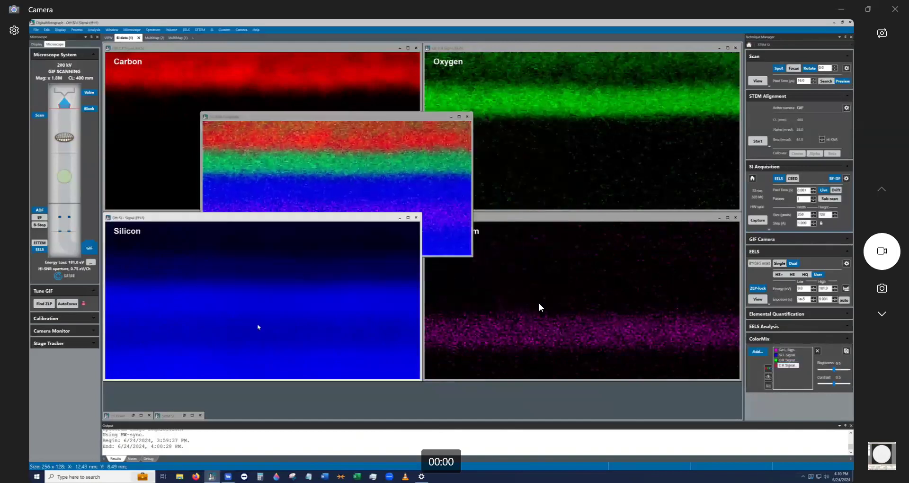
drag(356, 217, 492, 237)
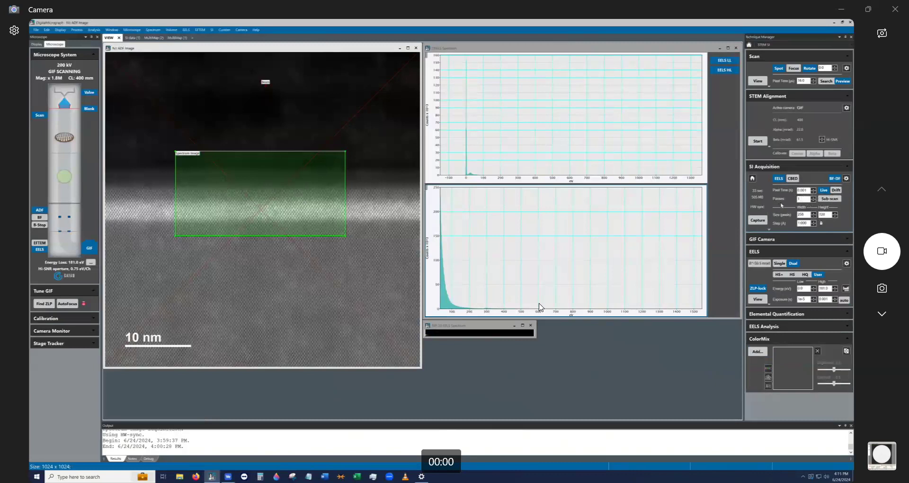
click(130, 38)
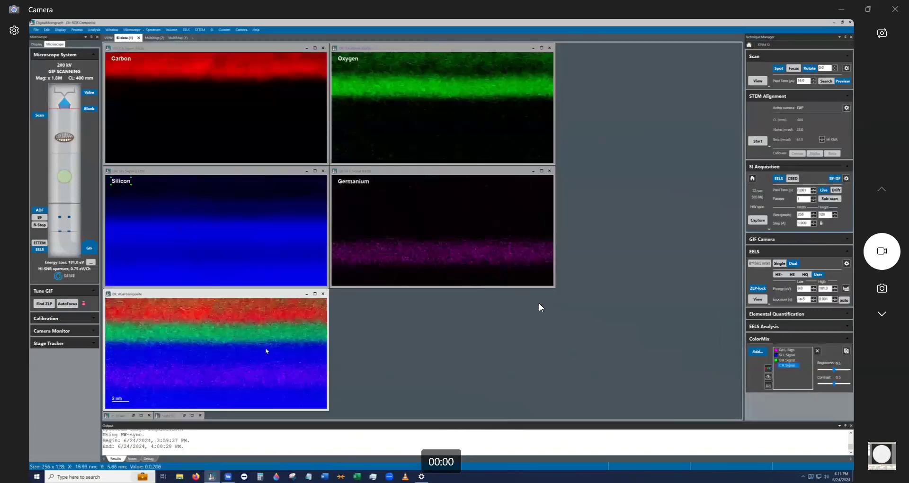